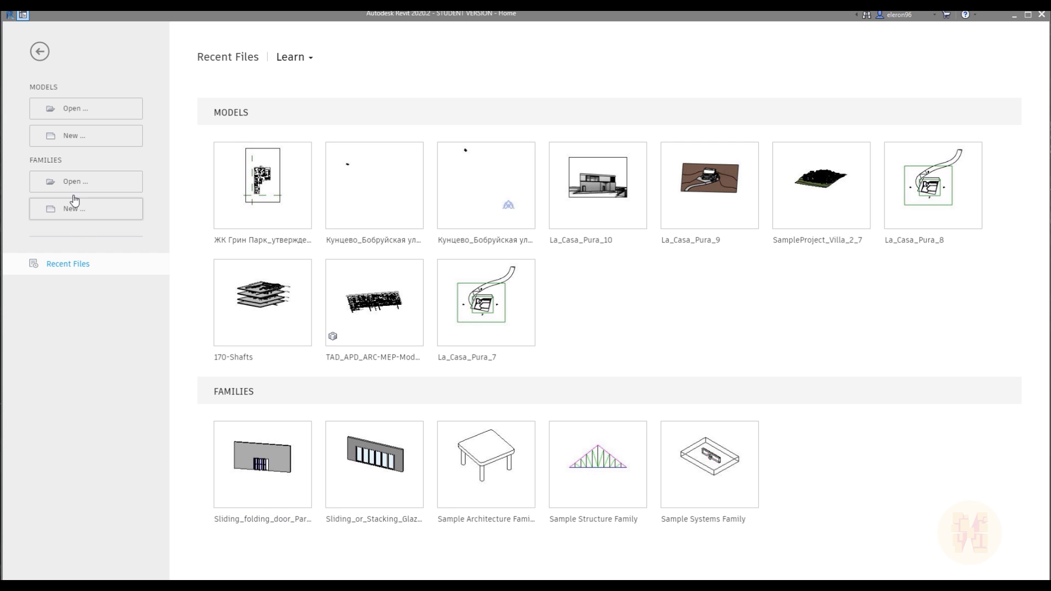
# Create a new family from the Metric Door template
pyautogui.click(77, 214)
pyautogui.scroll(-4, 352, 265)
pyautogui.scroll(-4, 352, 265)
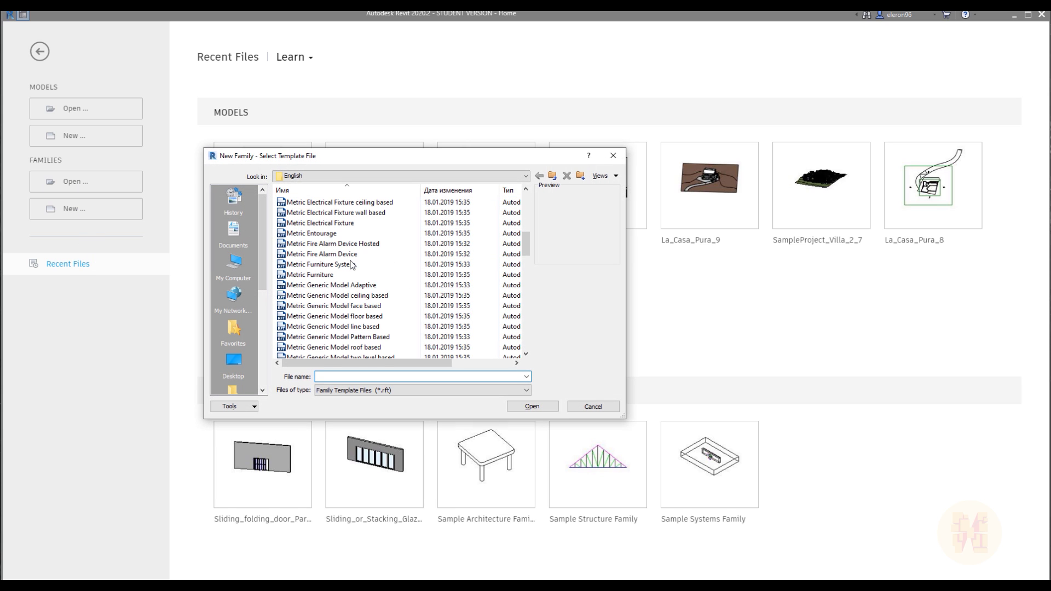
pyautogui.scroll(-2, 358, 271)
pyautogui.scroll(2, 361, 272)
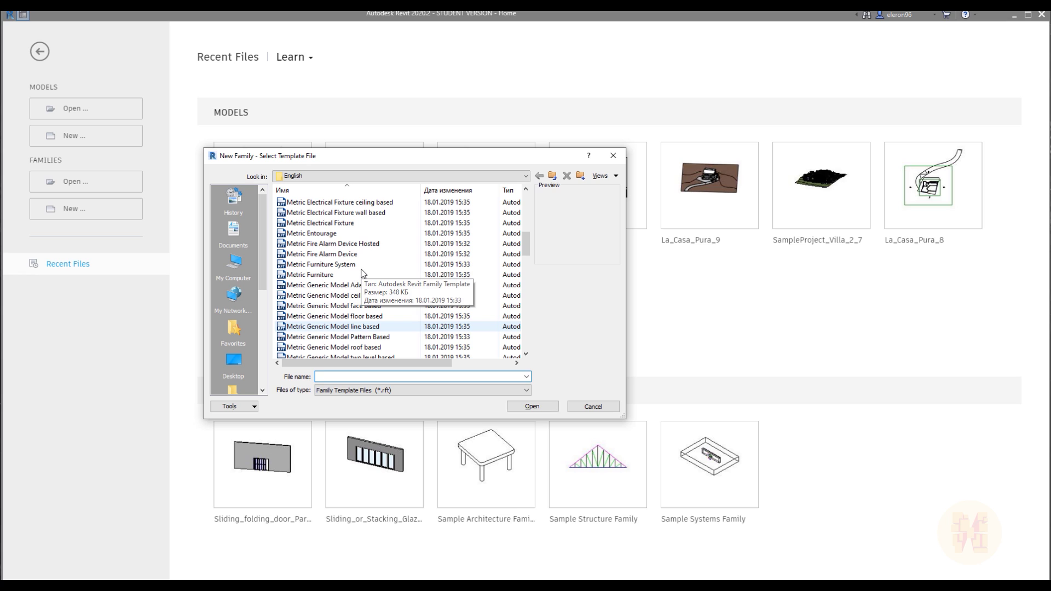
pyautogui.scroll(1, 361, 272)
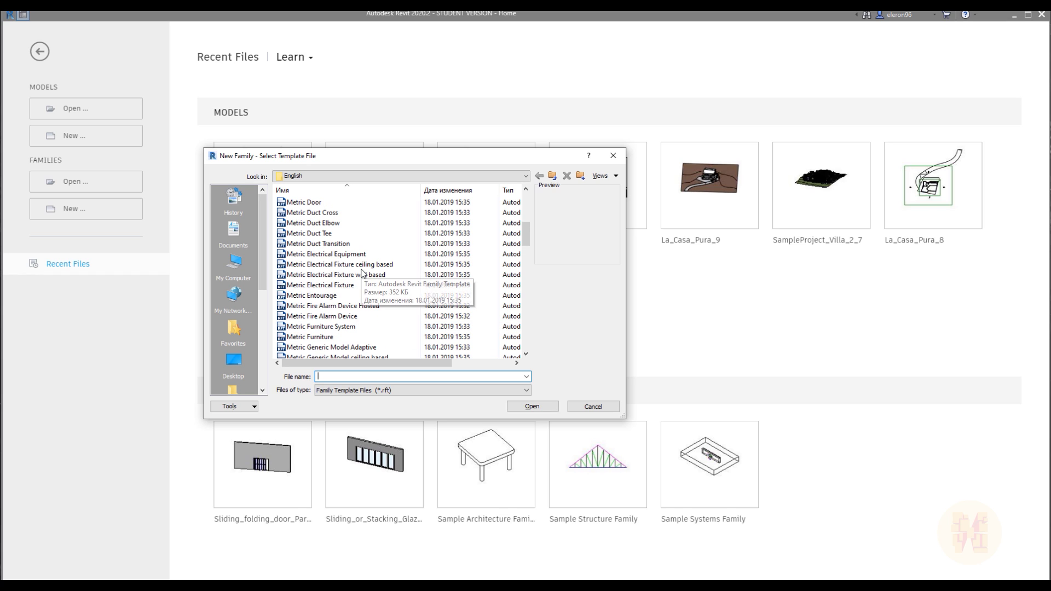
pyautogui.scroll(3, 361, 272)
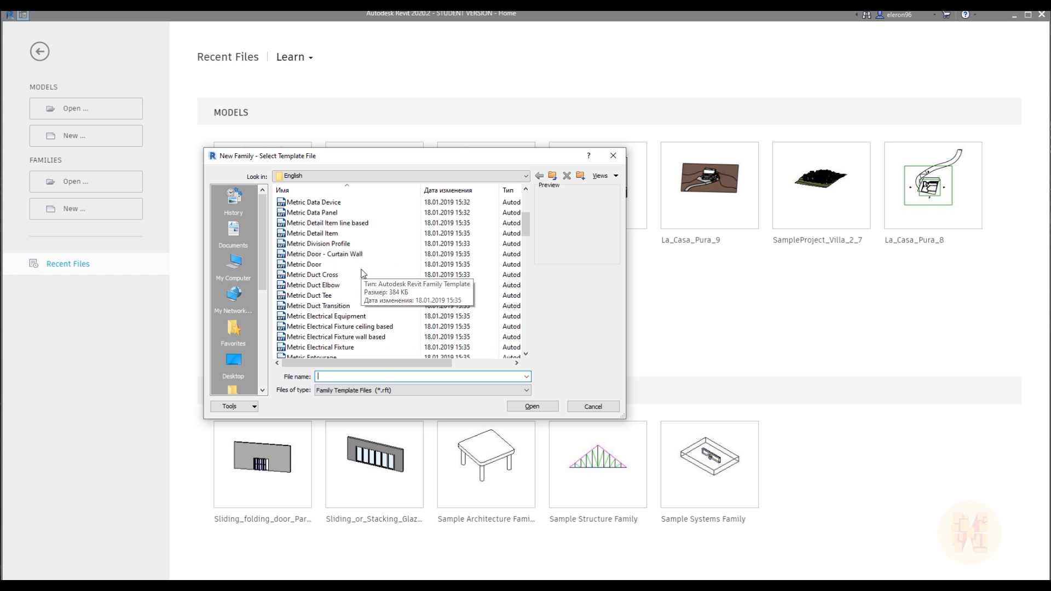
pyautogui.click(326, 265)
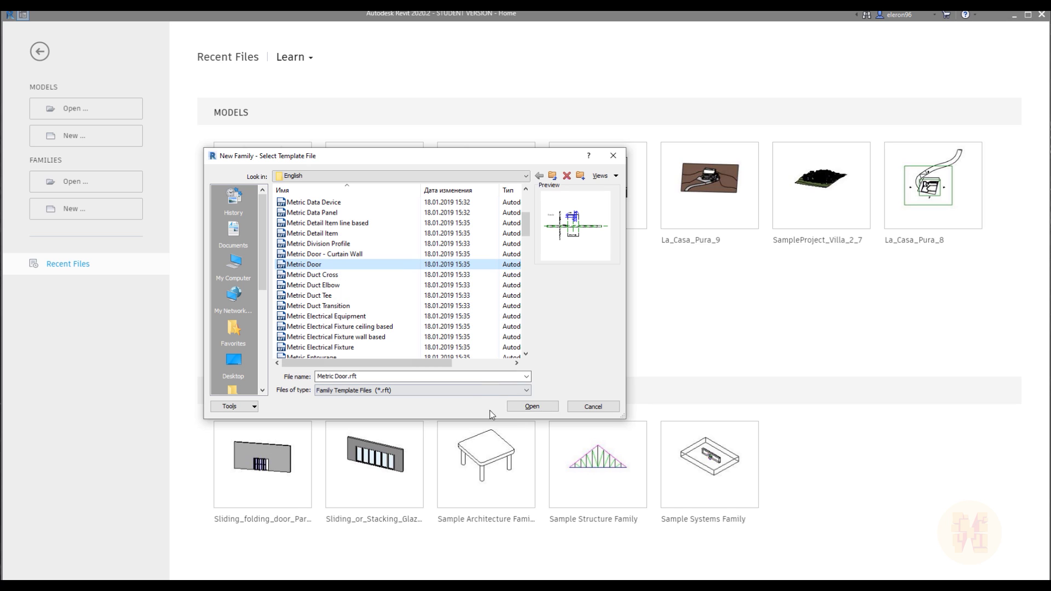
pyautogui.click(534, 407)
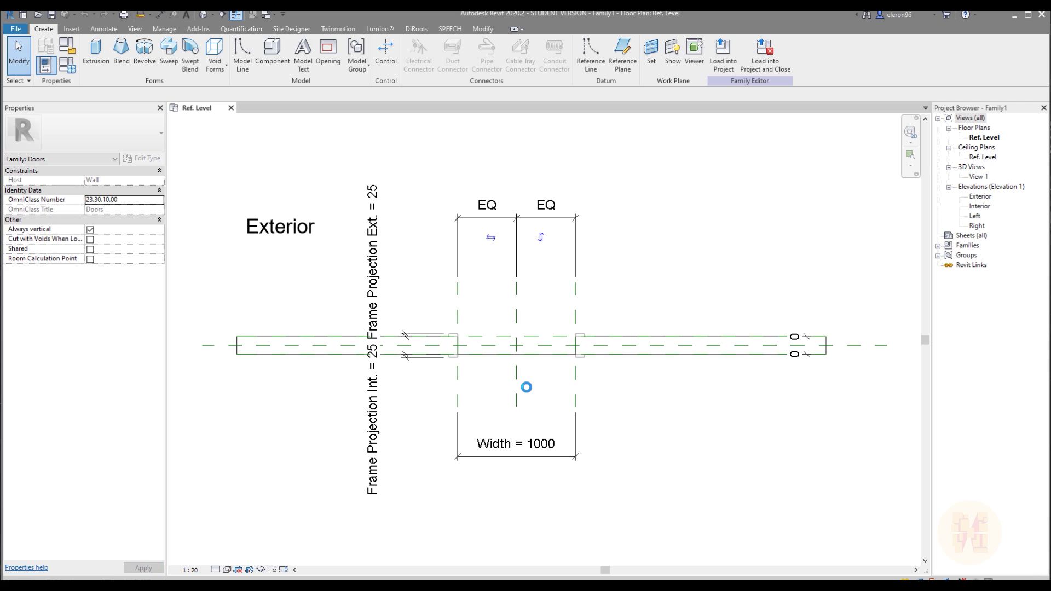
# Examine the door template in the default 3D view at a small view scale, and return to the Ref. Level plan
pyautogui.moveTo(526, 391)
pyautogui.mouseDown(button='middle')
pyautogui.moveTo(509, 366)
pyautogui.moveTo(473, 363)
pyautogui.mouseUp(button='middle')
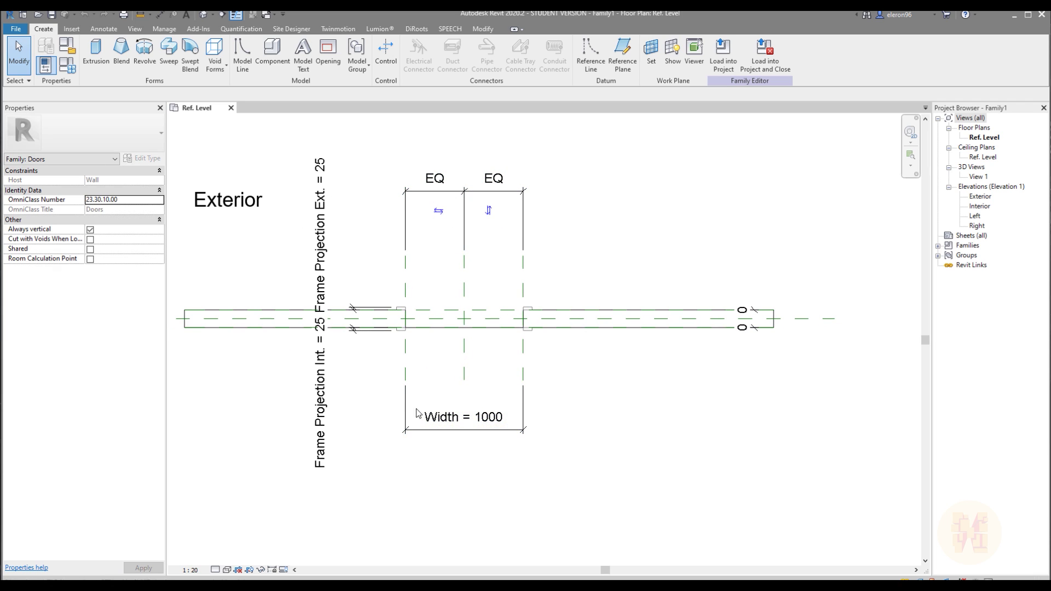
pyautogui.click(206, 17)
pyautogui.keyDown('shift'); pyautogui.moveTo(681, 376); pyautogui.dragTo(600, 285, button='middle'); pyautogui.keyUp('shift')
pyautogui.click(190, 570)
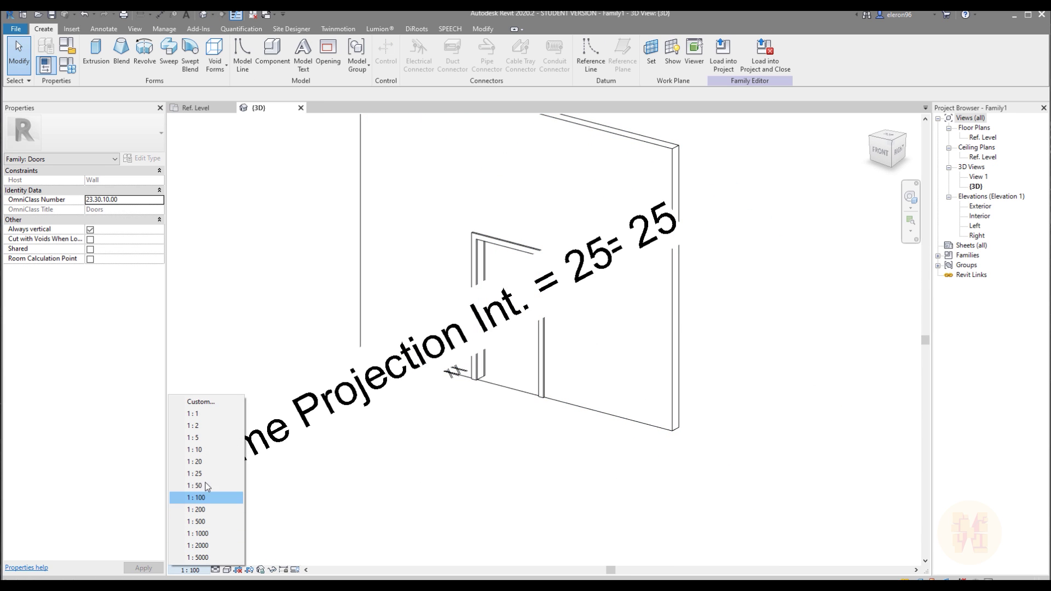
pyautogui.click(217, 451)
pyautogui.keyDown('shift'); pyautogui.moveTo(509, 453); pyautogui.dragTo(563, 460, button='middle'); pyautogui.keyUp('shift')
pyautogui.scroll(3, 577, 389)
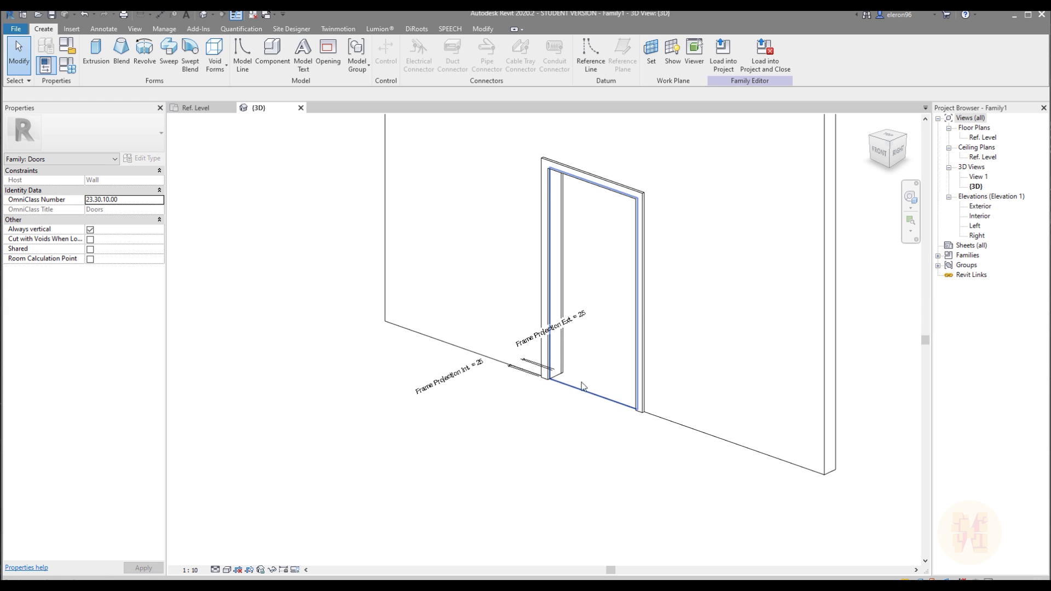
pyautogui.click(198, 107)
pyautogui.moveTo(466, 277); pyautogui.dragTo(540, 323, button='middle')
pyautogui.scroll(3, 541, 319)
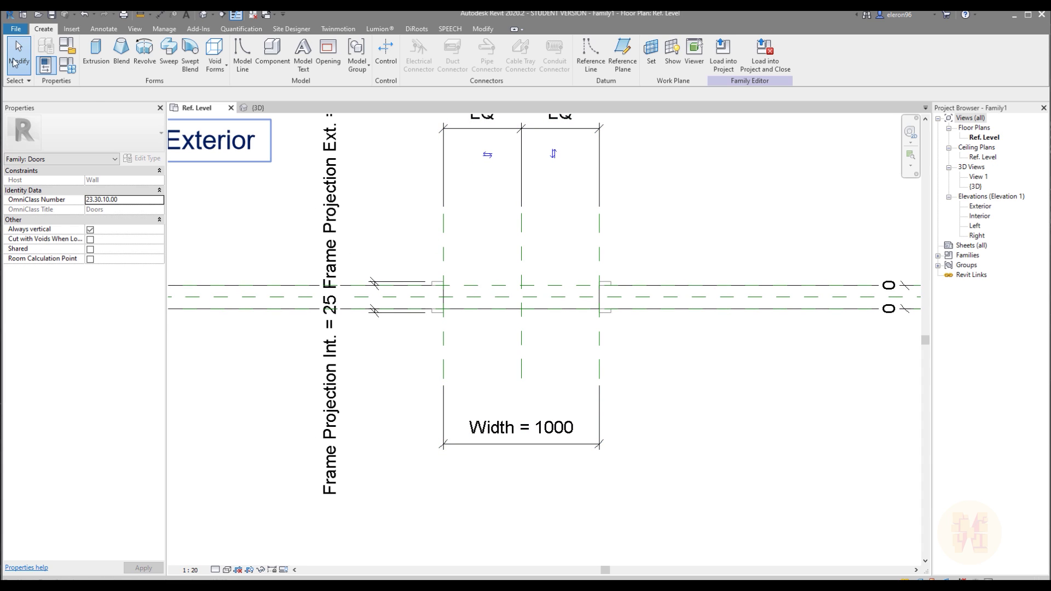
# Create another new family from the Metric Generic Model template
pyautogui.click(15, 29)
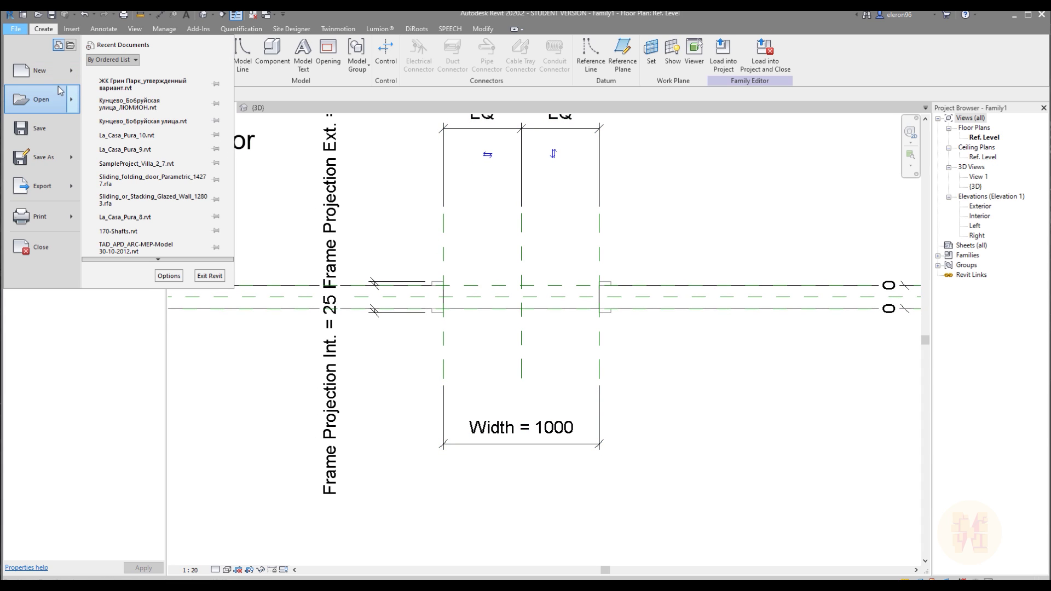
pyautogui.moveTo(76, 82)
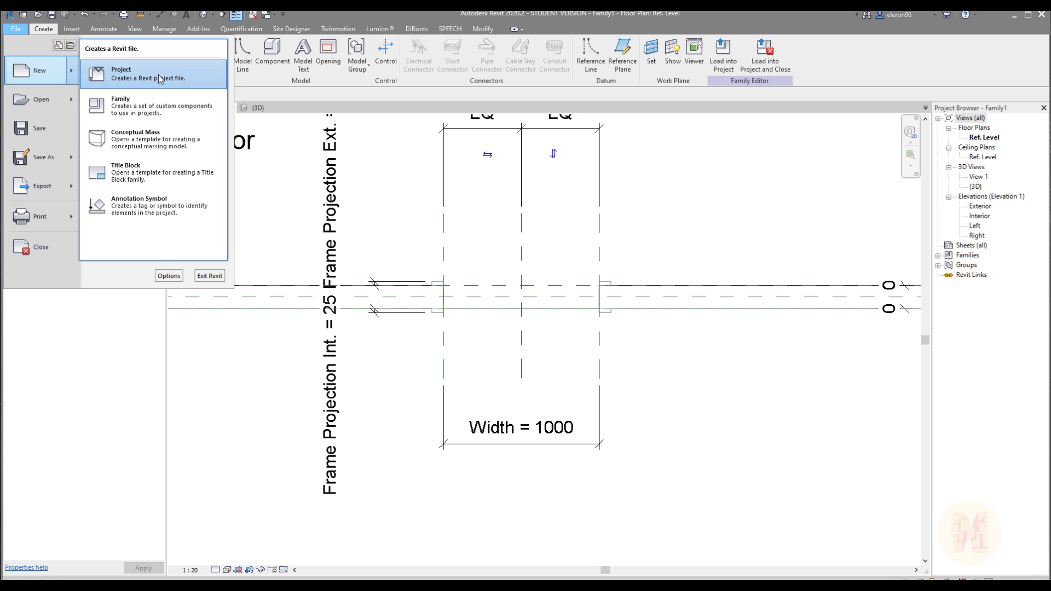
pyautogui.click(146, 105)
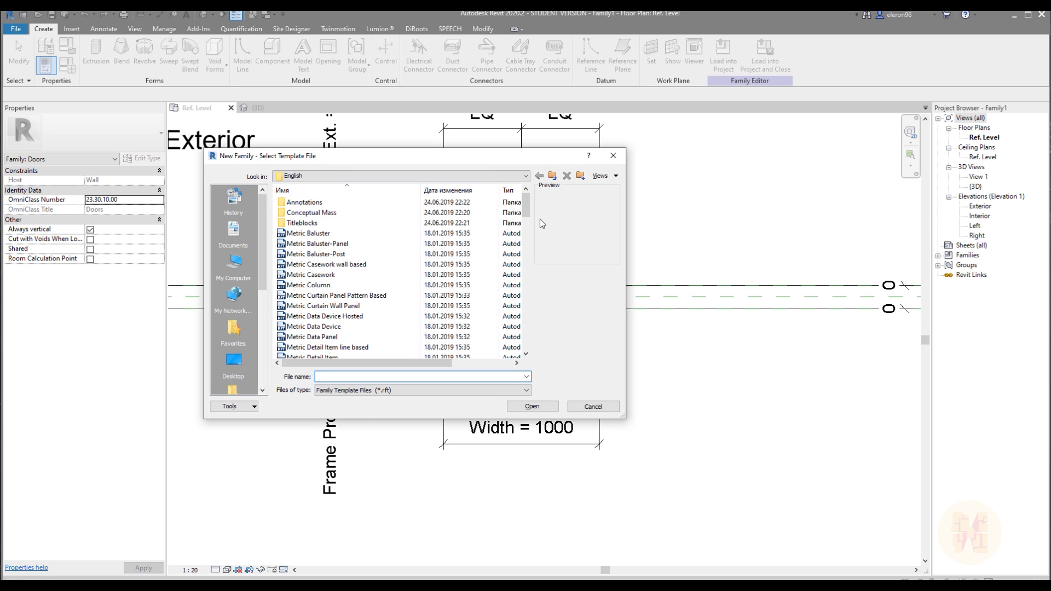
pyautogui.moveTo(527, 205); pyautogui.dragTo(529, 245)
pyautogui.scroll(-3, 350, 285)
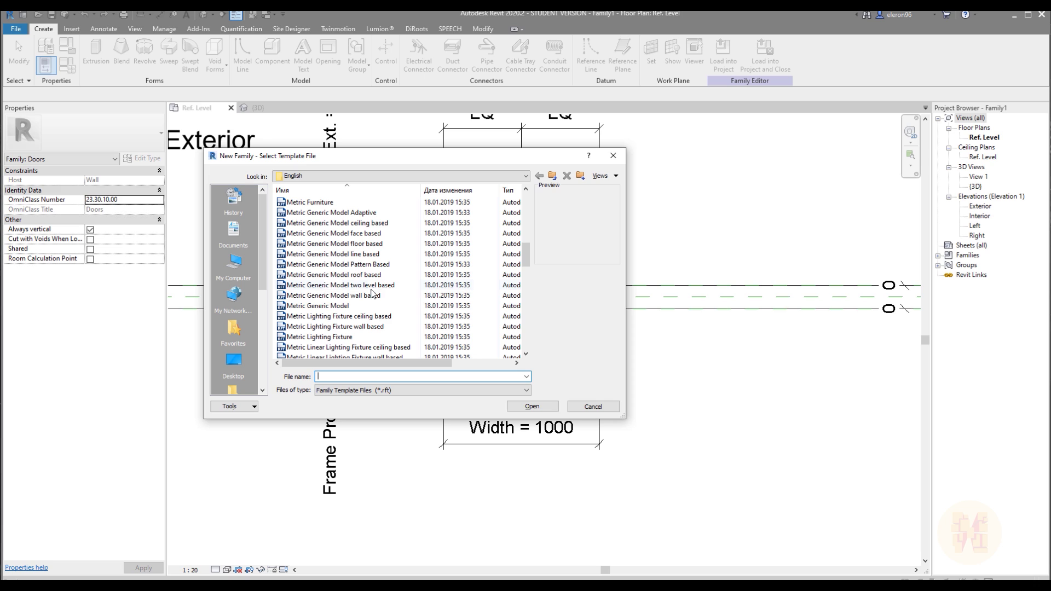
pyautogui.click(345, 306)
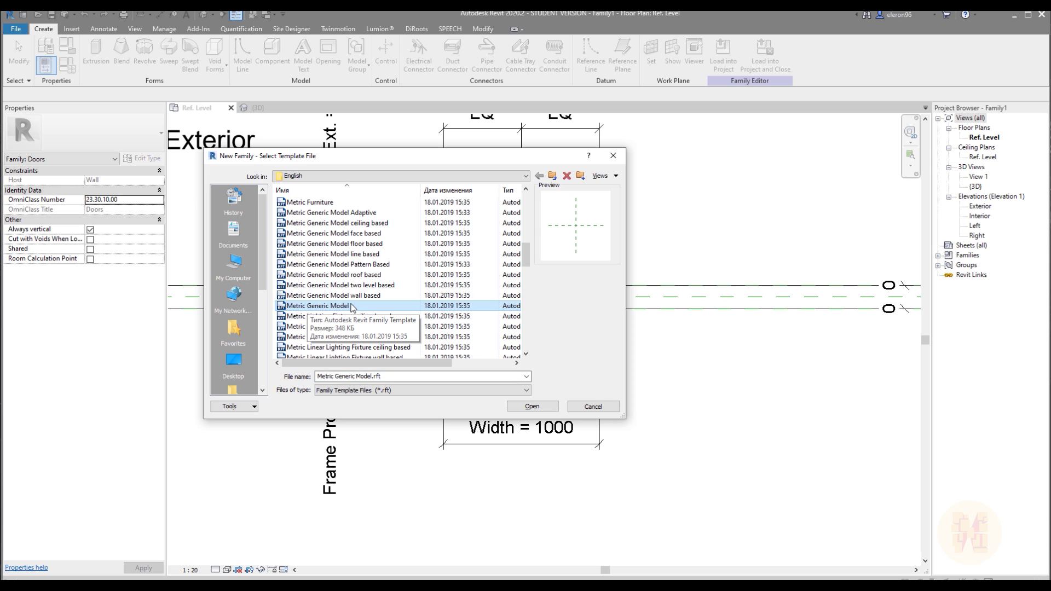
pyautogui.click(532, 407)
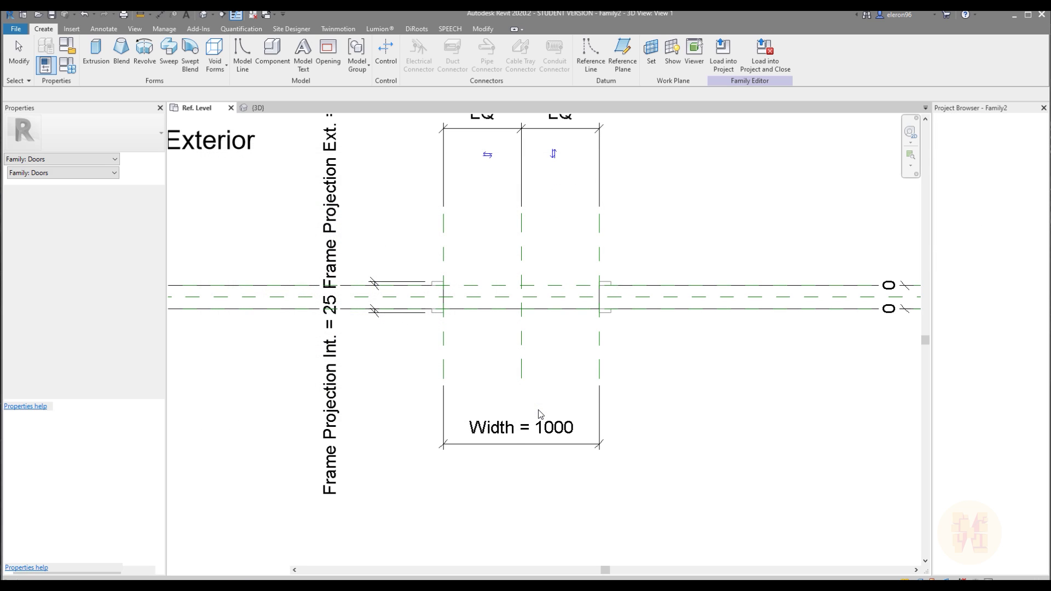
# Draw two vertical reference planes, about 871 mm left and 1100 mm right of the centre plane, crossing the horizontal one
pyautogui.moveTo(617, 399); pyautogui.dragTo(584, 395, button='middle')
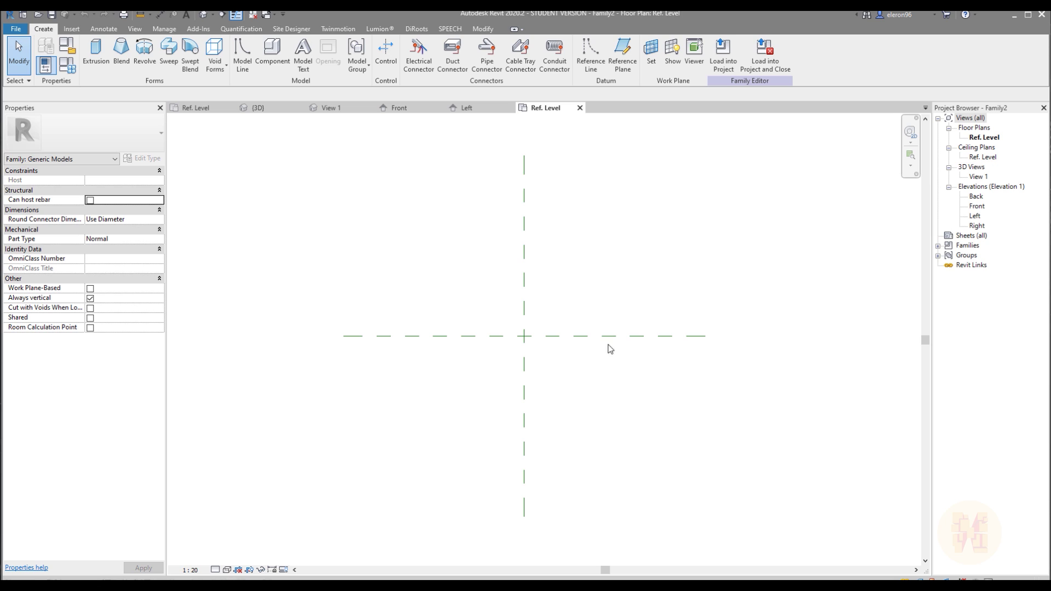
pyautogui.moveTo(584, 325); pyautogui.dragTo(556, 316, button='middle')
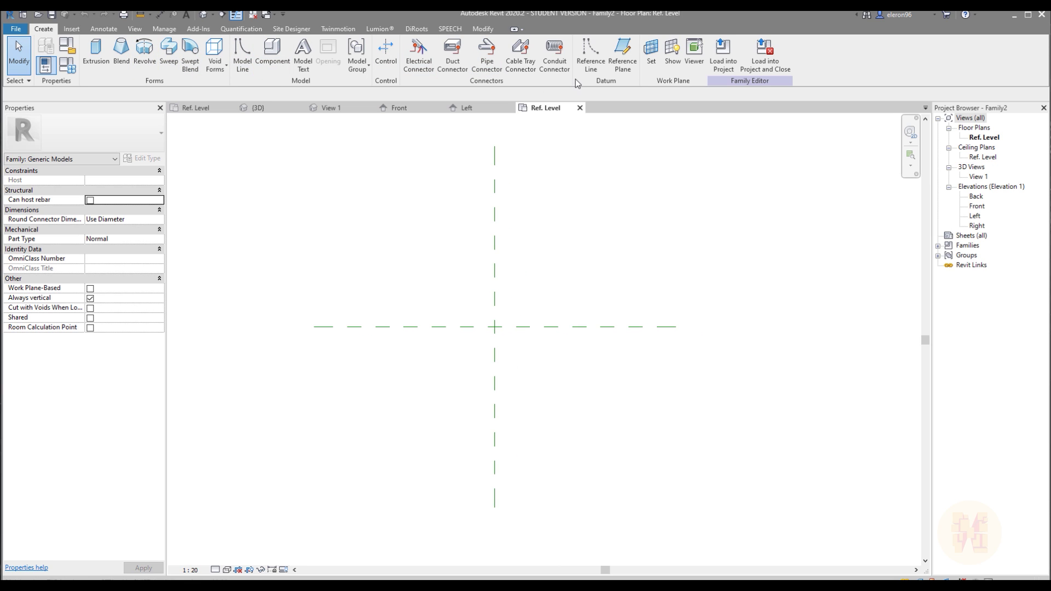
pyautogui.click(624, 72)
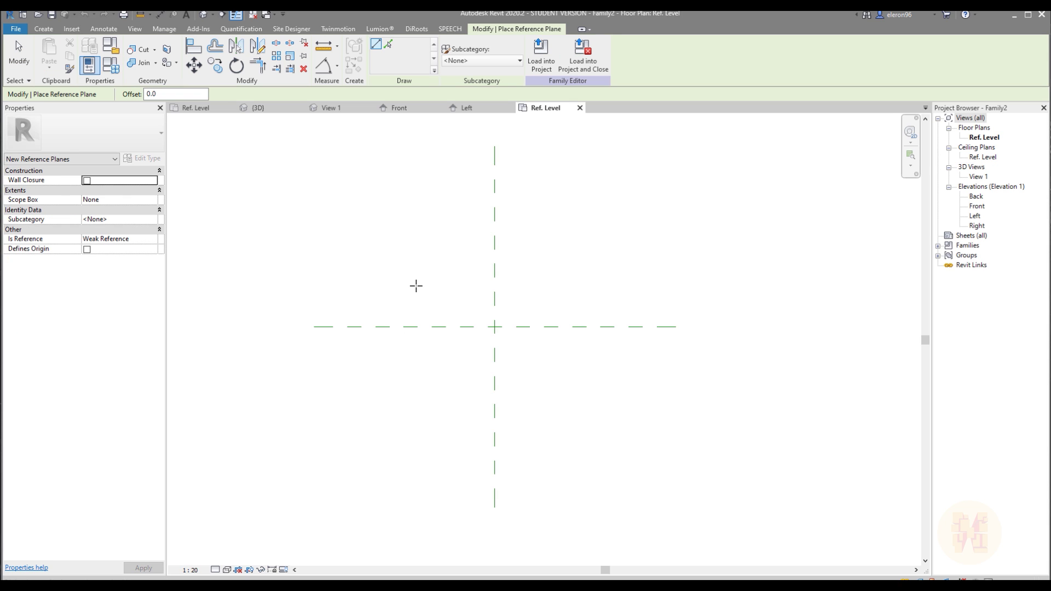
pyautogui.click(416, 285)
pyautogui.click(415, 374)
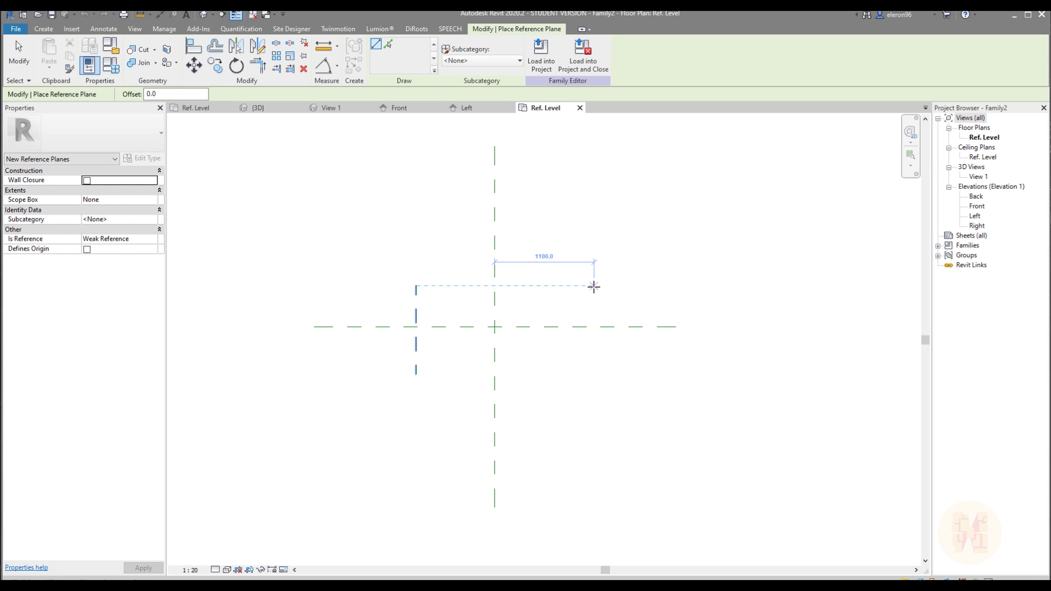
pyautogui.click(594, 285)
pyautogui.click(594, 375)
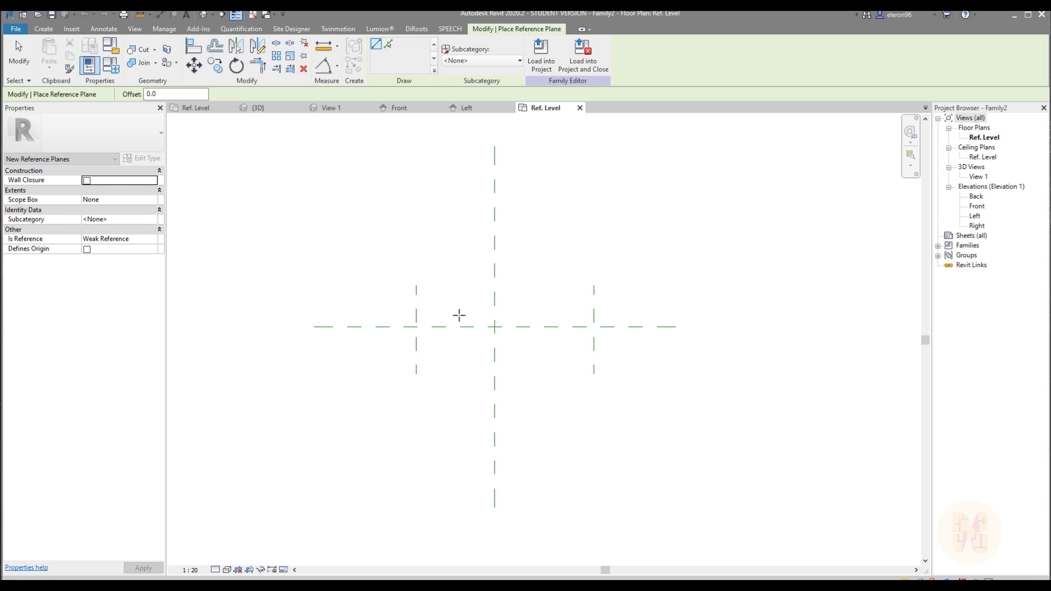
# Draw two horizontal reference planes across the vertical ones, about 374 mm above and 300 mm below the horizontal centre plane
pyautogui.click(355, 293)
pyautogui.click(598, 293)
pyautogui.click(377, 353)
pyautogui.click(603, 353)
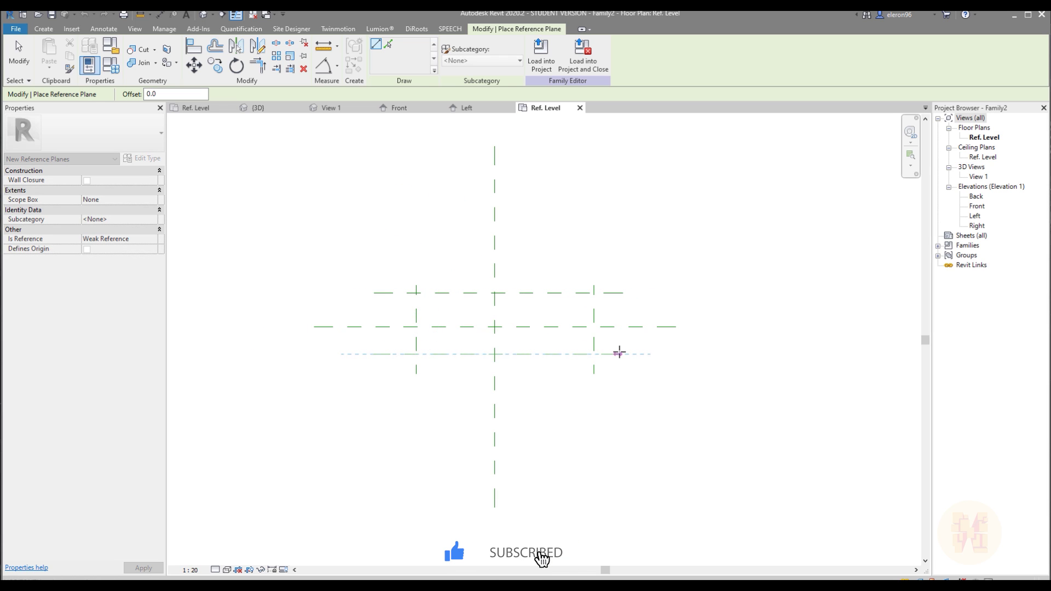
pyautogui.press('Escape')
pyautogui.press('Escape')
# Extend the upper ends of both outer vertical reference planes slightly past the upper horizontal plane
pyautogui.click(594, 312)
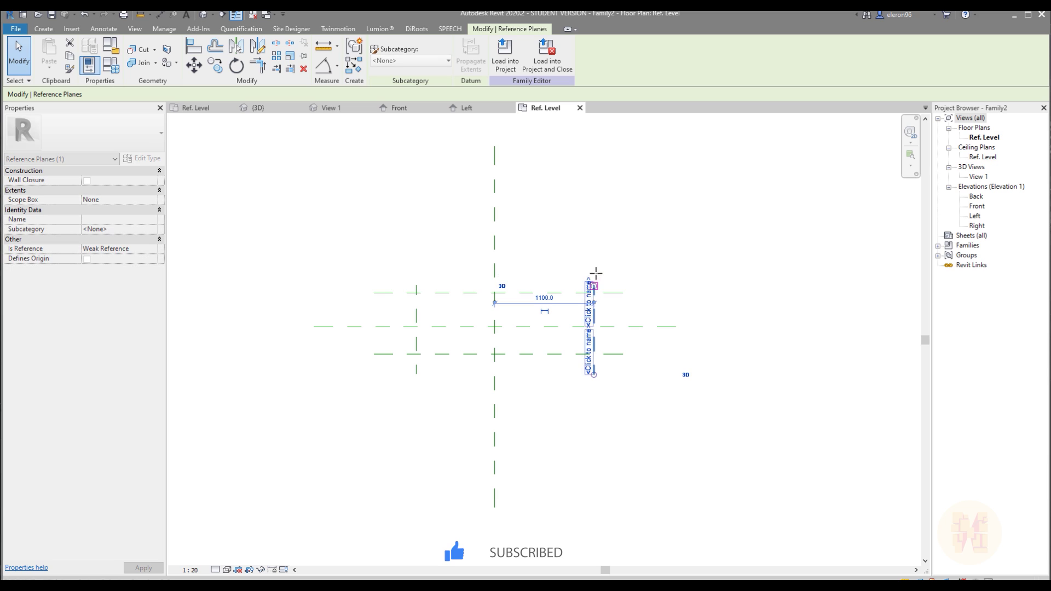
pyautogui.click(416, 313)
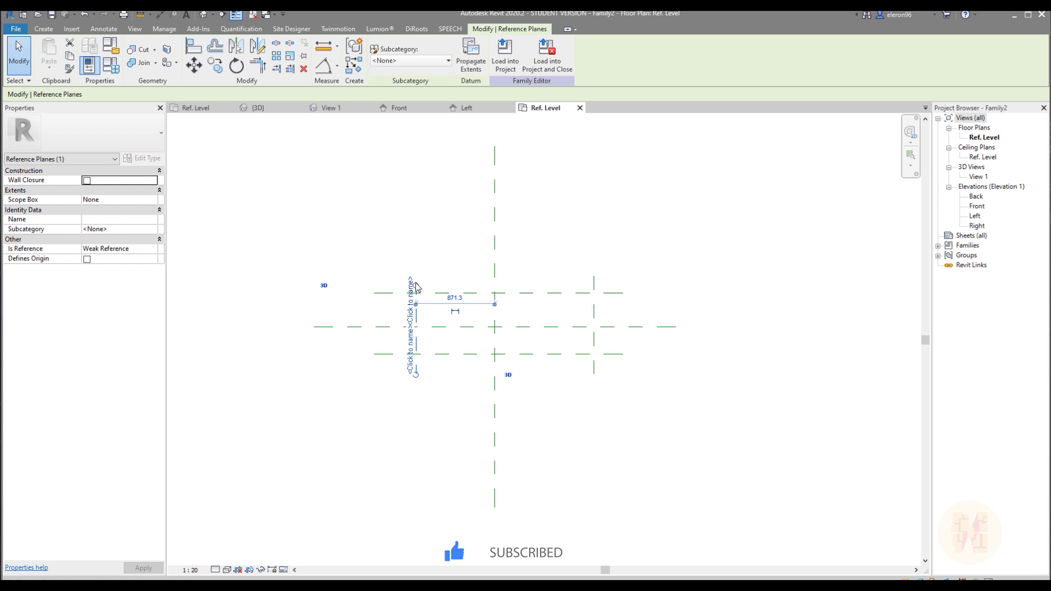
pyautogui.click(426, 254)
# Shorten the left ends of the upper and lower horizontal reference planes so they stop closer to the left vertical plane
pyautogui.scroll(2, 481, 328)
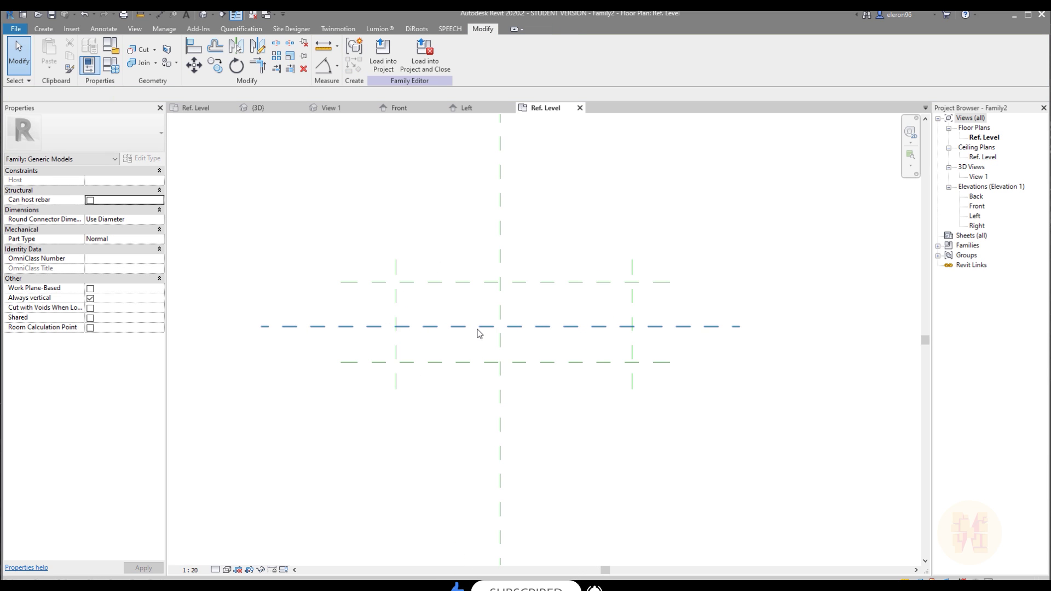
pyautogui.click(355, 283)
pyautogui.moveTo(340, 282); pyautogui.dragTo(360, 283)
pyautogui.click(371, 363)
pyautogui.moveTo(340, 362); pyautogui.dragTo(360, 362)
pyautogui.click(362, 263)
# Dimension the three vertical reference planes in one aligned string above the layout and apply an equality constraint
pyautogui.scroll(1, 465, 277)
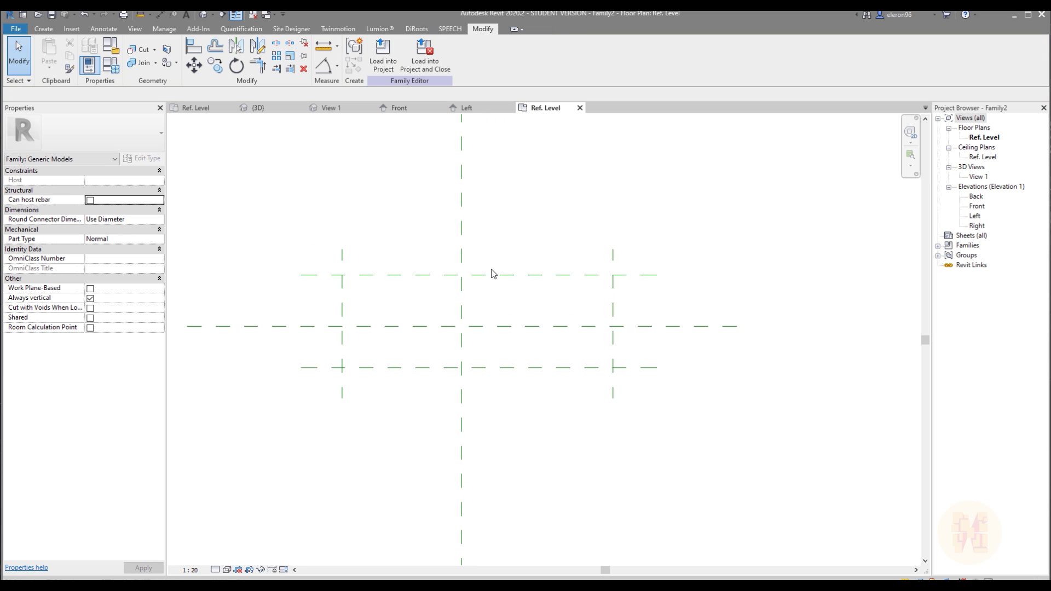
pyautogui.press('d')
pyautogui.press('i')
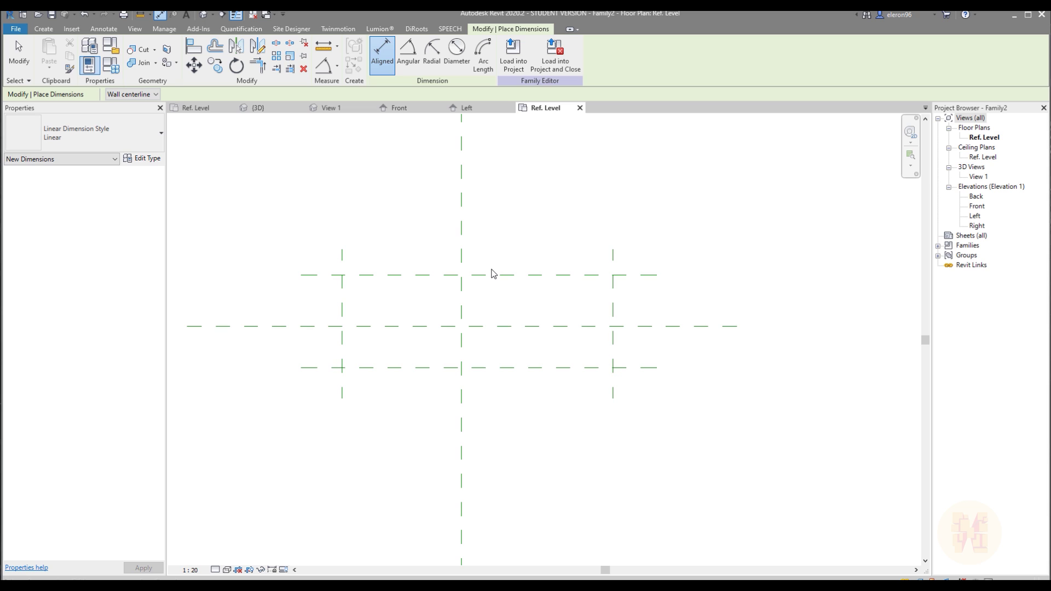
pyautogui.click(342, 259)
pyautogui.click(462, 261)
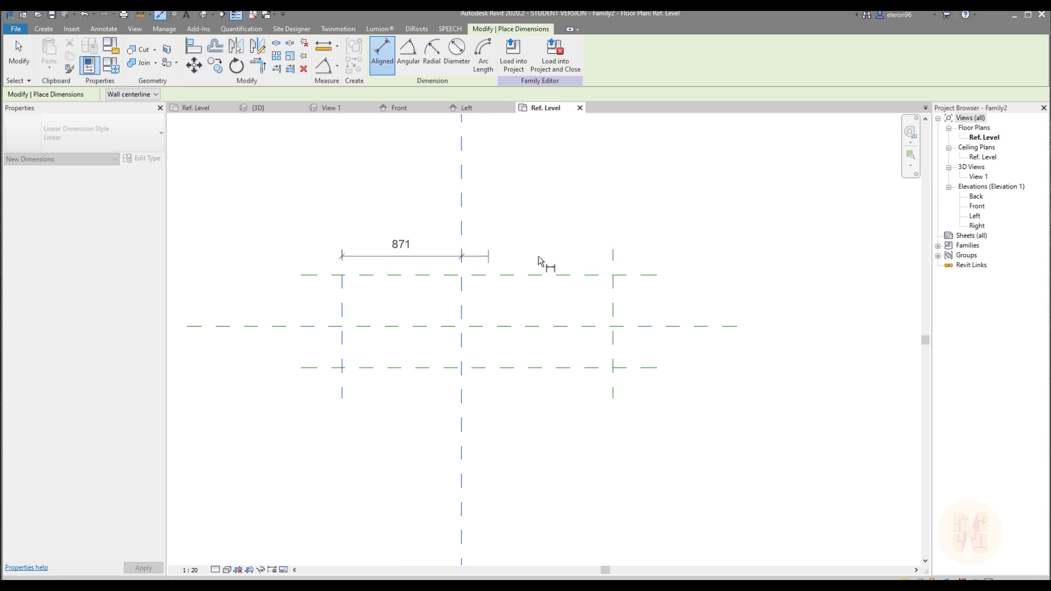
pyautogui.click(613, 255)
pyautogui.click(609, 220)
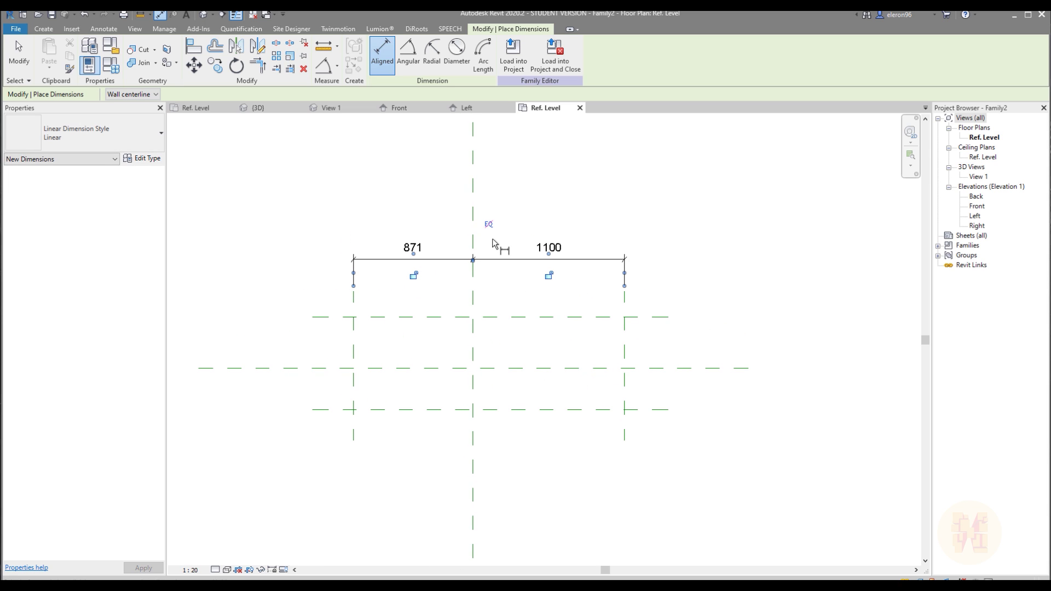
pyautogui.click(489, 224)
pyautogui.press('Escape')
pyautogui.press('Escape')
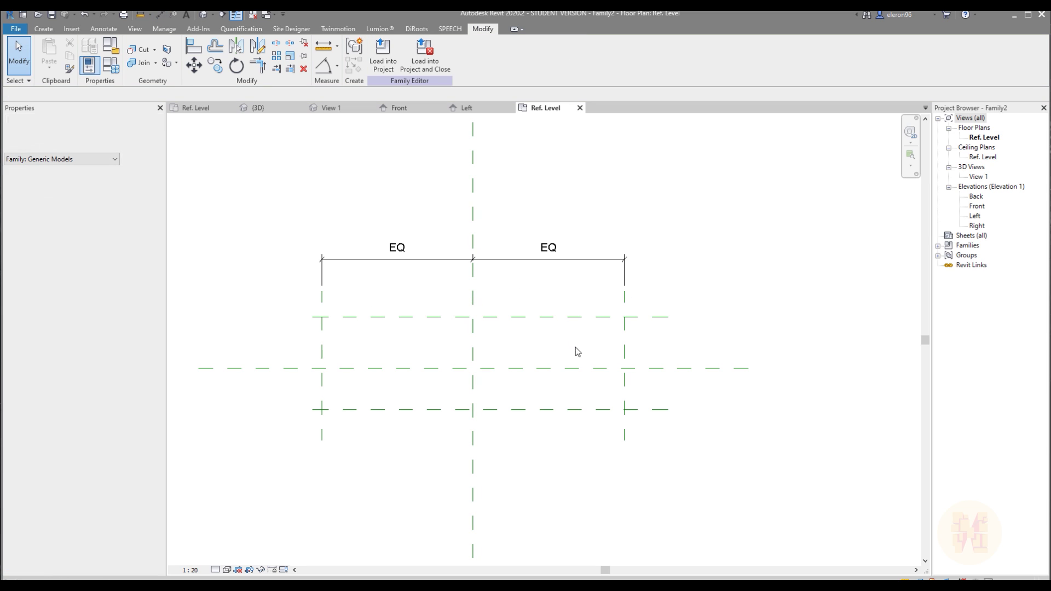
# Dimension the three horizontal reference planes in one aligned string beside the layout and make the spacings equal
pyautogui.press('d')
pyautogui.press('i')
pyautogui.click(657, 317)
pyautogui.click(657, 368)
pyautogui.click(658, 409)
pyautogui.click(786, 378)
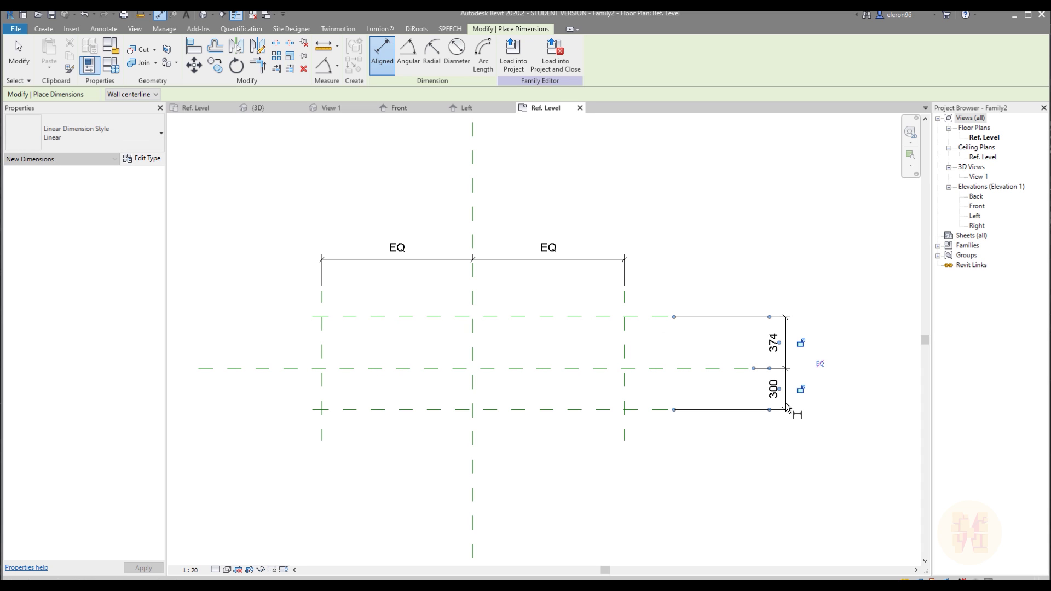
pyautogui.click(820, 369)
# Add overall aligned dimensions between the outer vertical planes and between the outer horizontal planes, outside the equality strings
pyautogui.moveTo(710, 437); pyautogui.dragTo(751, 416, button='middle')
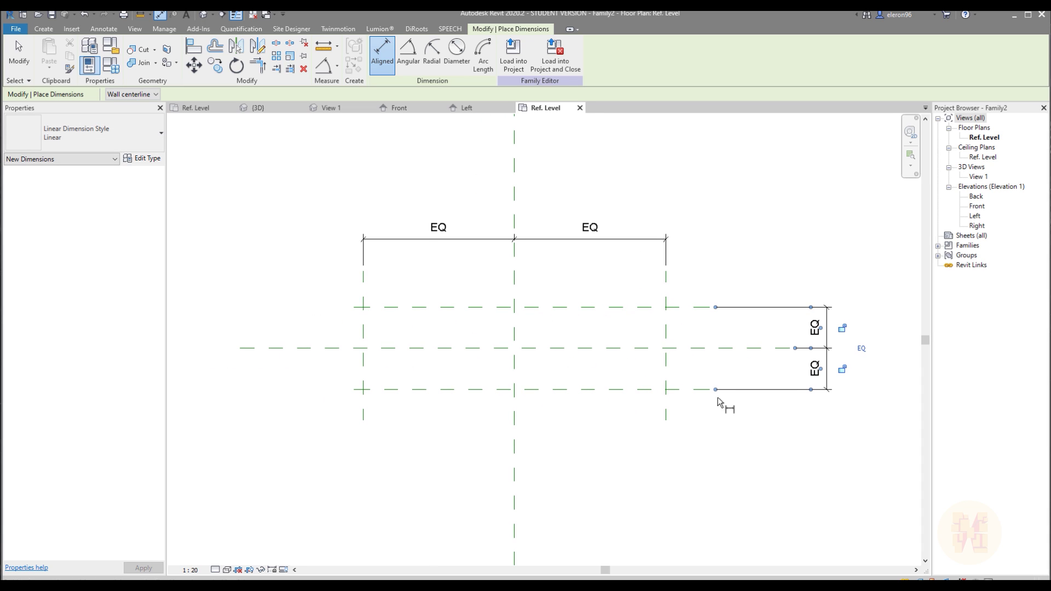
pyautogui.click(363, 319)
pyautogui.click(668, 327)
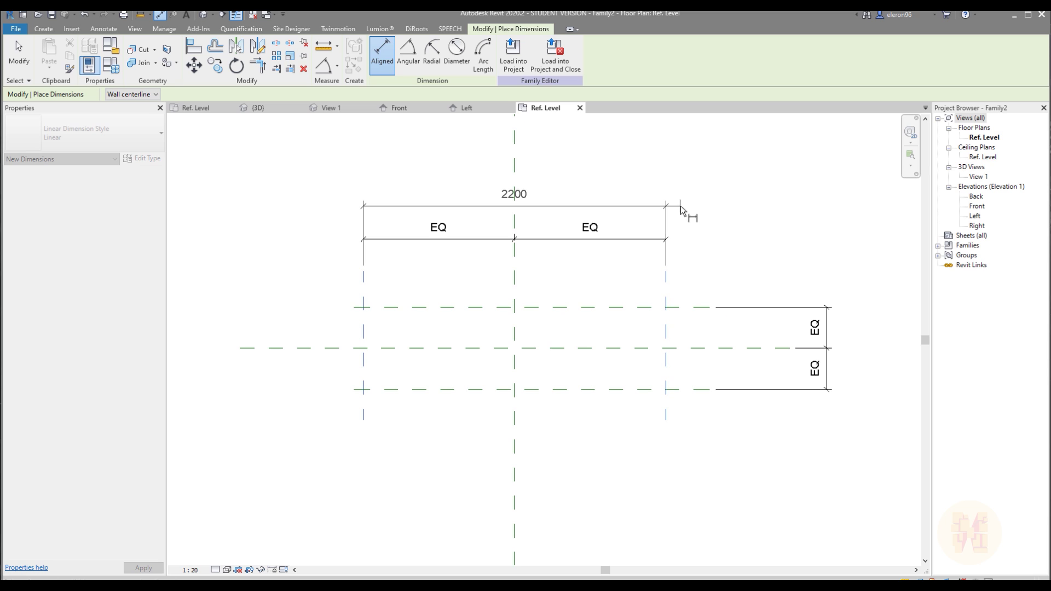
pyautogui.click(686, 208)
pyautogui.click(648, 315)
pyautogui.click(646, 392)
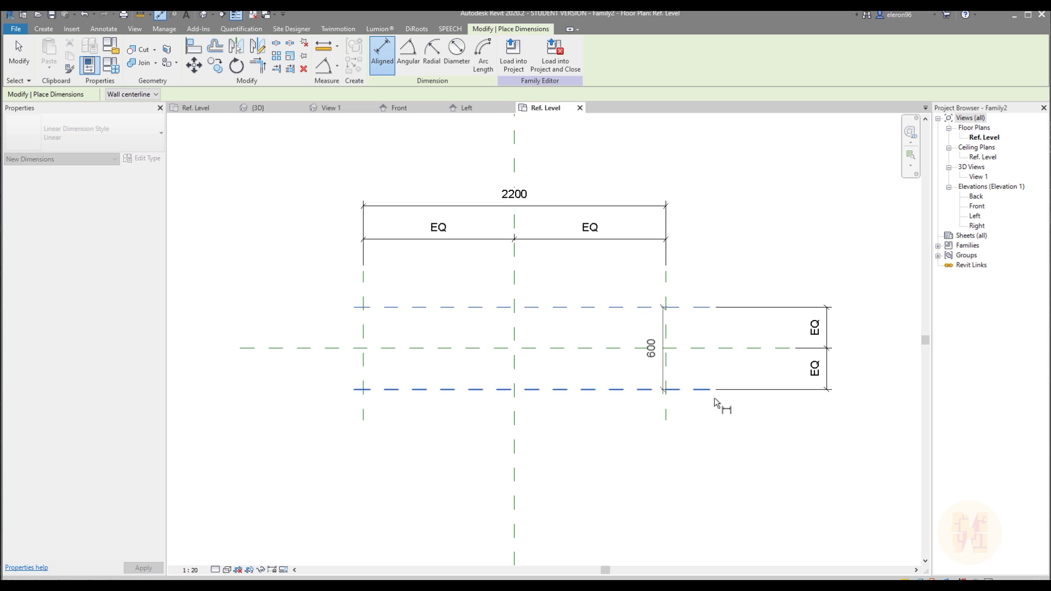
pyautogui.click(865, 400)
pyautogui.press('Escape')
pyautogui.press('Escape')
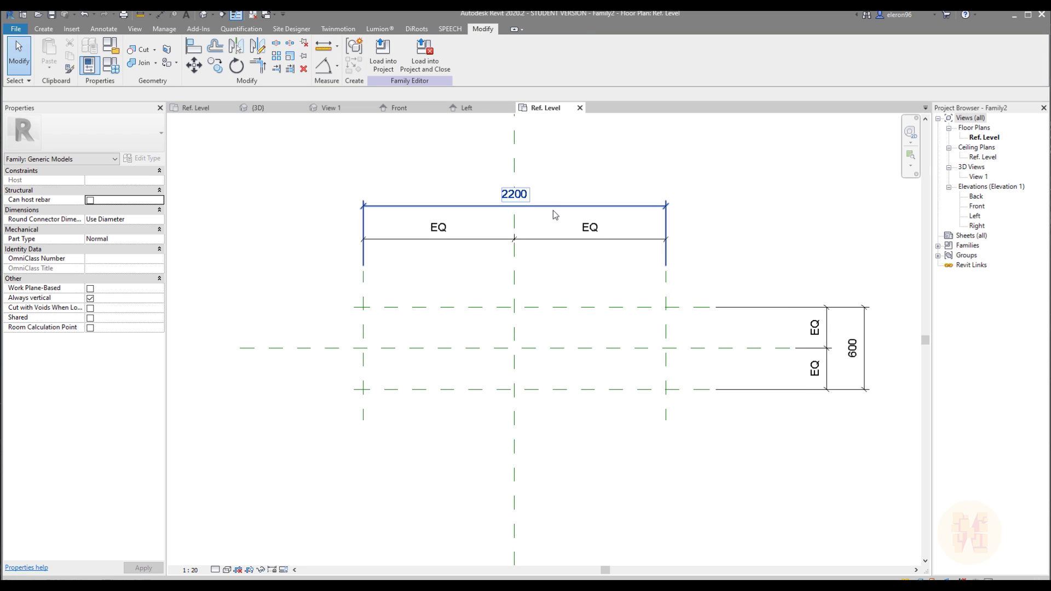
# Label the overall width dimension above the layout with a new instance family parameter named W
pyautogui.click(554, 209)
pyautogui.click(486, 55)
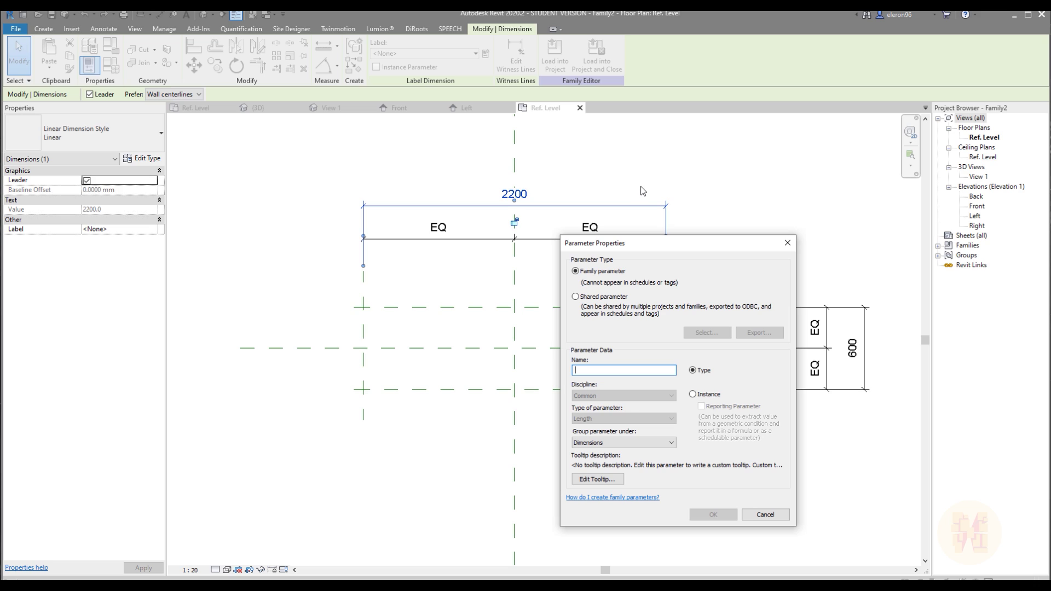
pyautogui.click(708, 396)
pyautogui.click(713, 515)
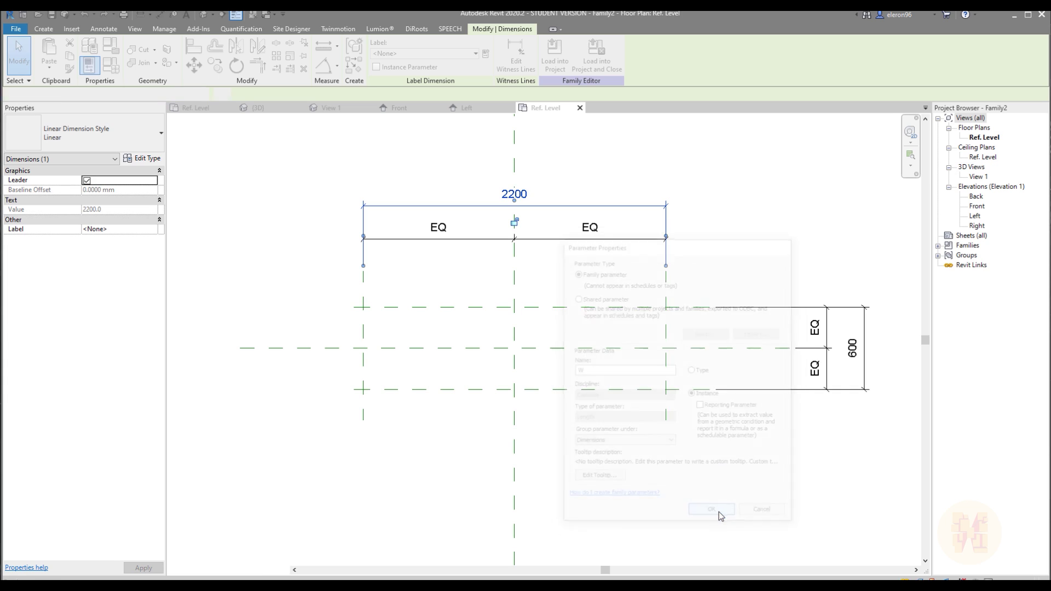
# Label the overall dimension between the outer horizontal planes with a new type family parameter named T
pyautogui.click(865, 375)
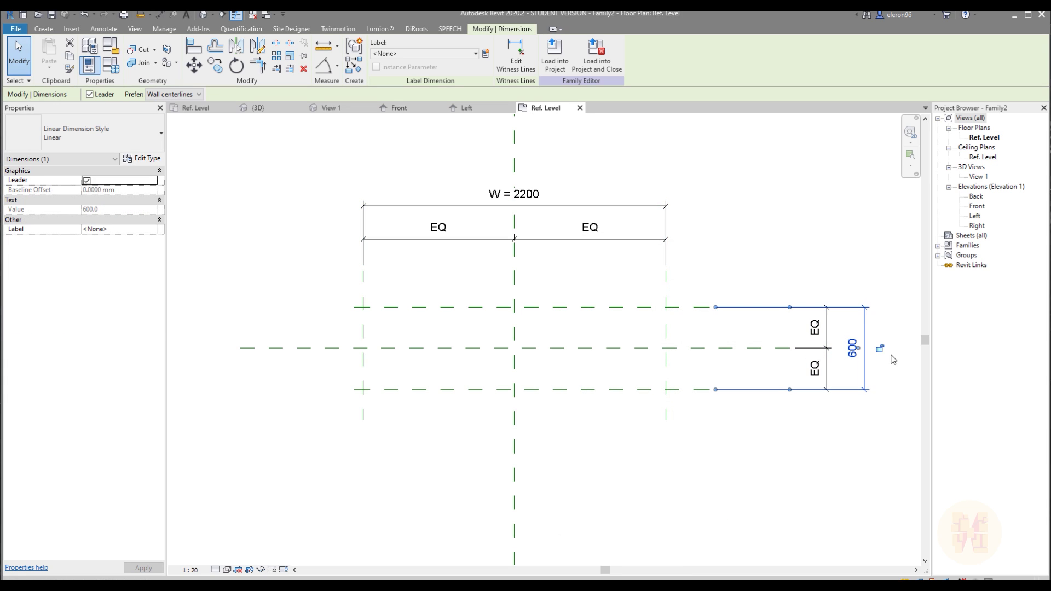
pyautogui.click(485, 53)
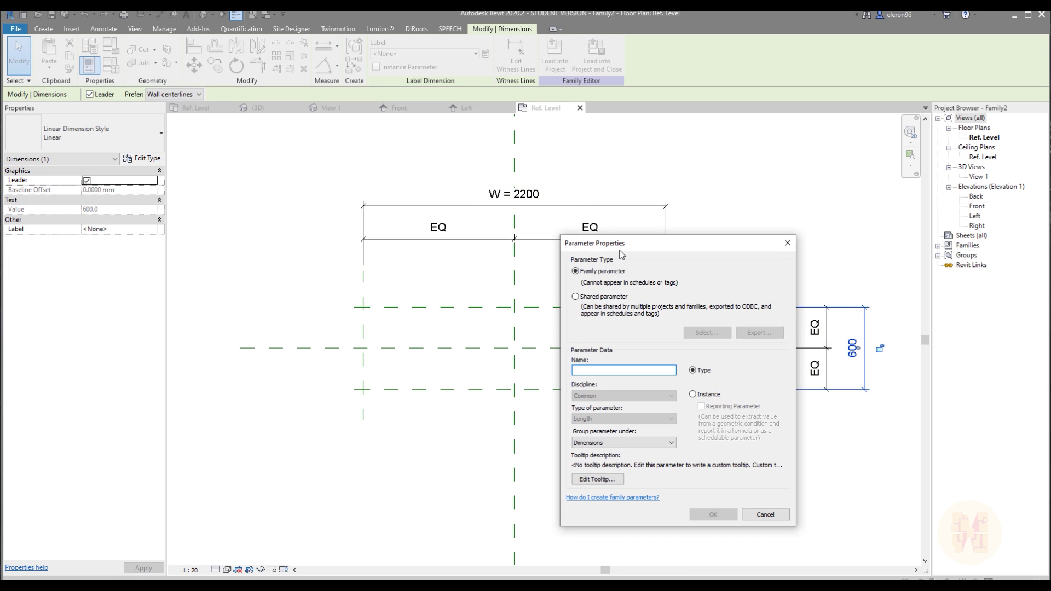
pyautogui.write('T')
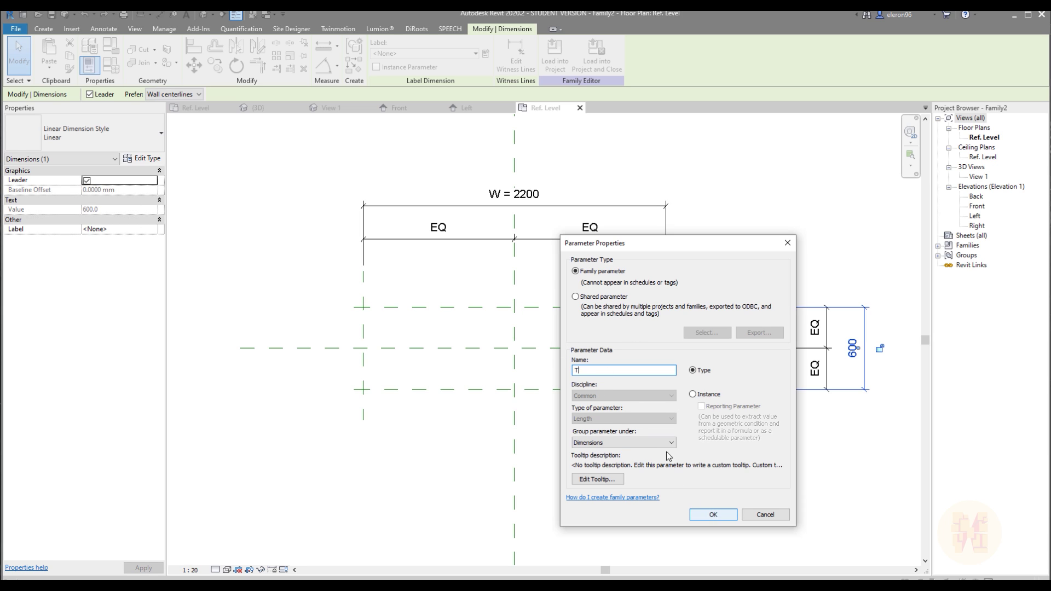
pyautogui.click(714, 515)
pyautogui.click(713, 518)
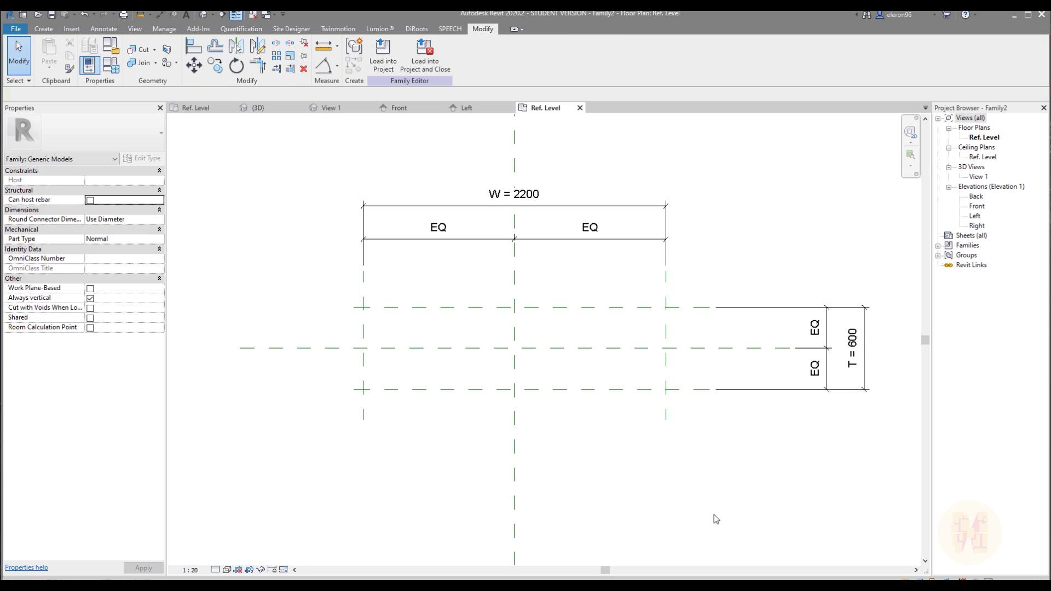
# Start an extrusion and sketch a rectangle of about 2020 by 360 mm inside the outer reference planes
pyautogui.click(44, 28)
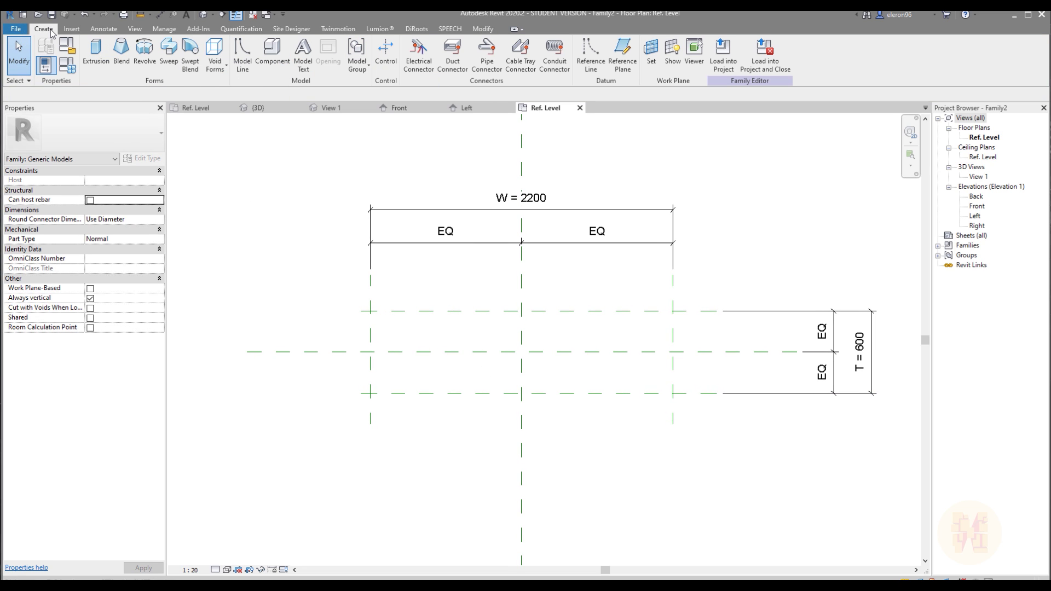
pyautogui.click(96, 52)
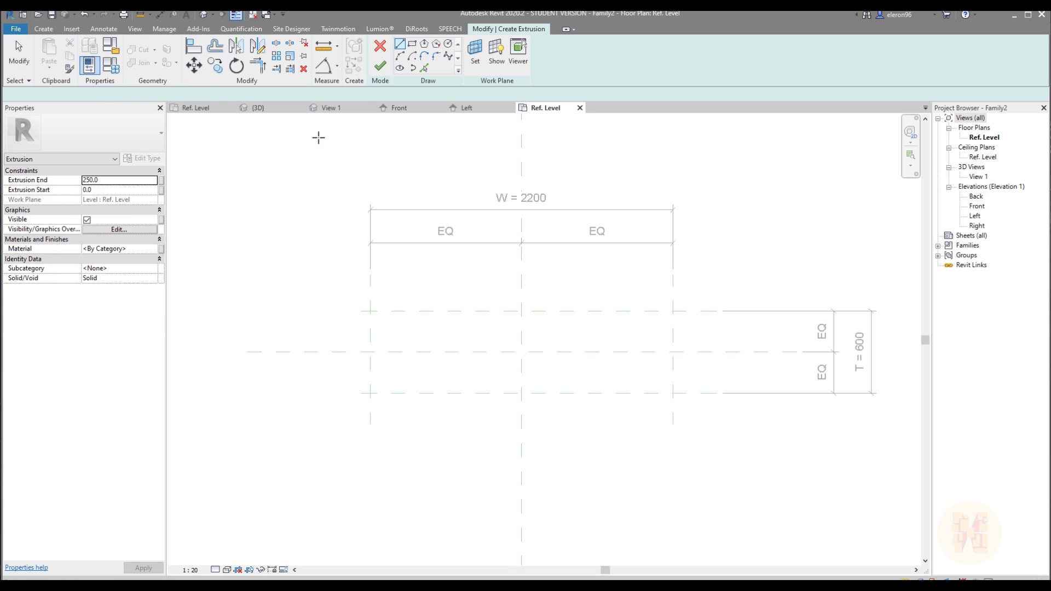
pyautogui.click(414, 49)
pyautogui.click(382, 322)
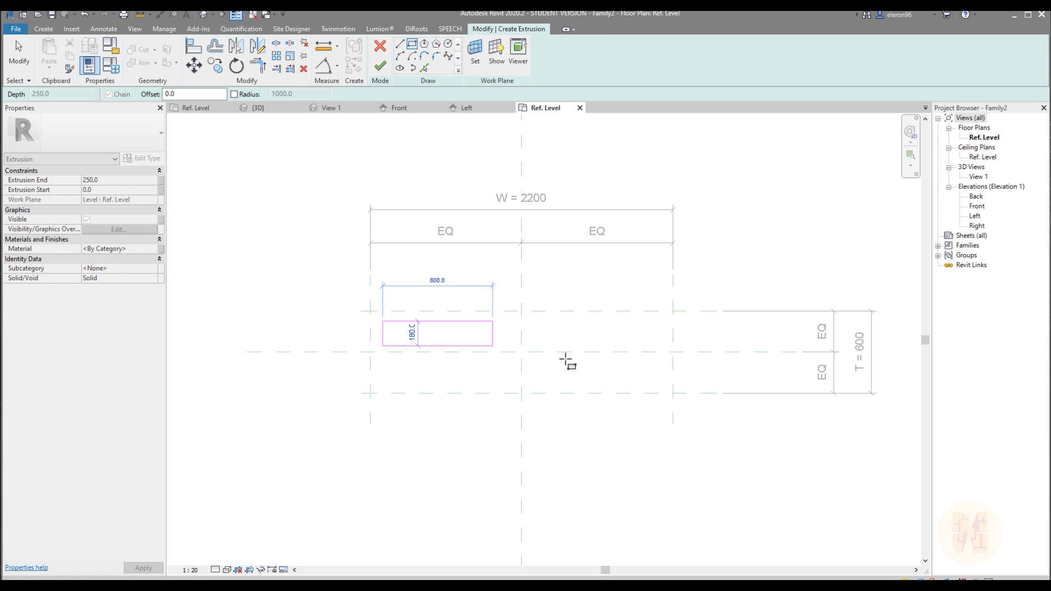
pyautogui.click(661, 371)
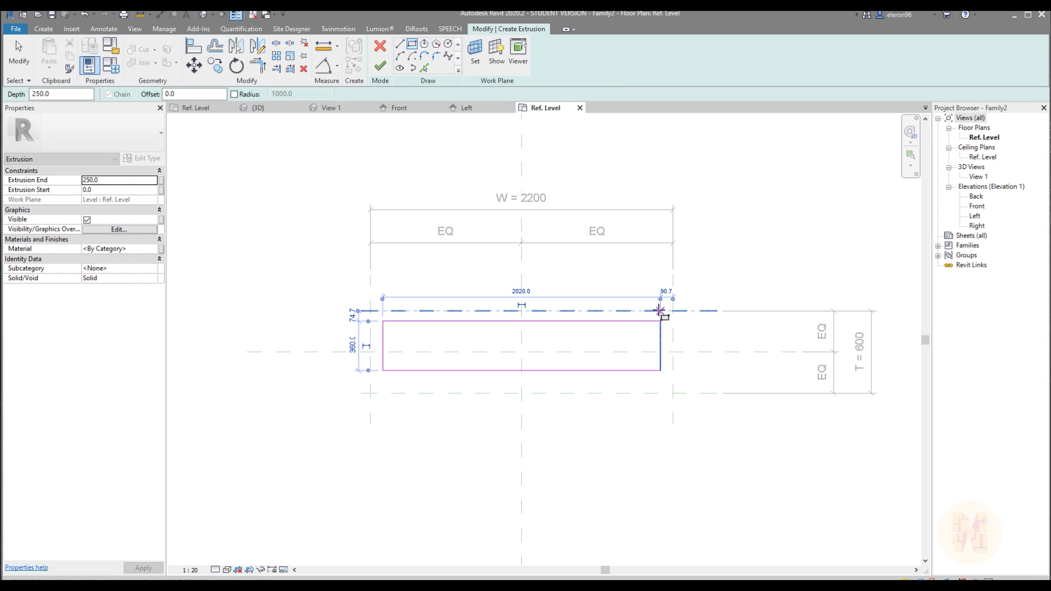
pyautogui.press('Escape')
pyautogui.press('Escape')
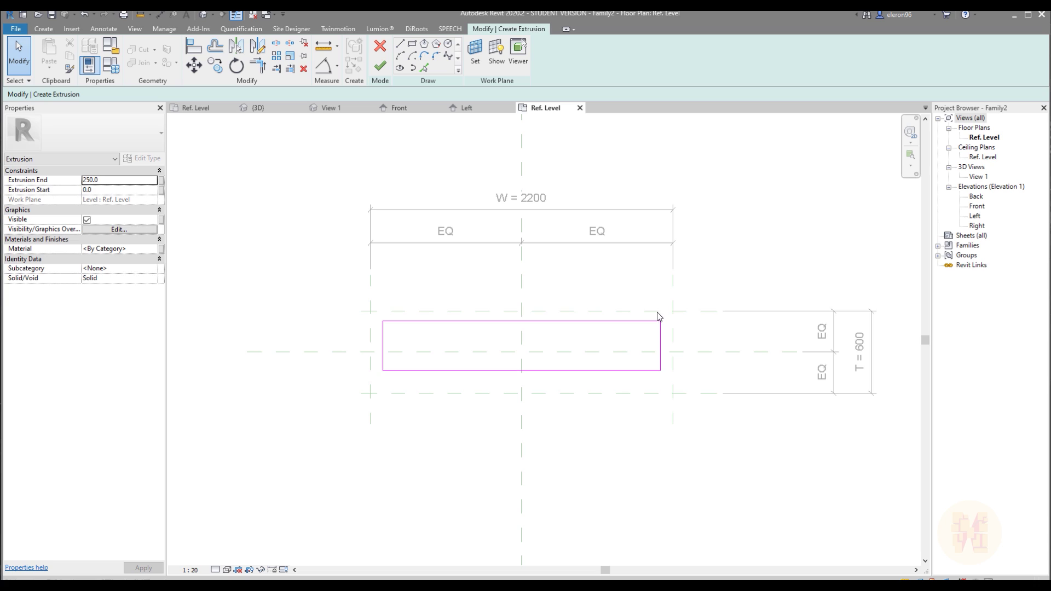
# Align the four sides of the extrusion rectangle with the outer vertical and horizontal reference planes
pyautogui.press('a')
pyautogui.press('l')
pyautogui.click(658, 312)
pyautogui.click(648, 322)
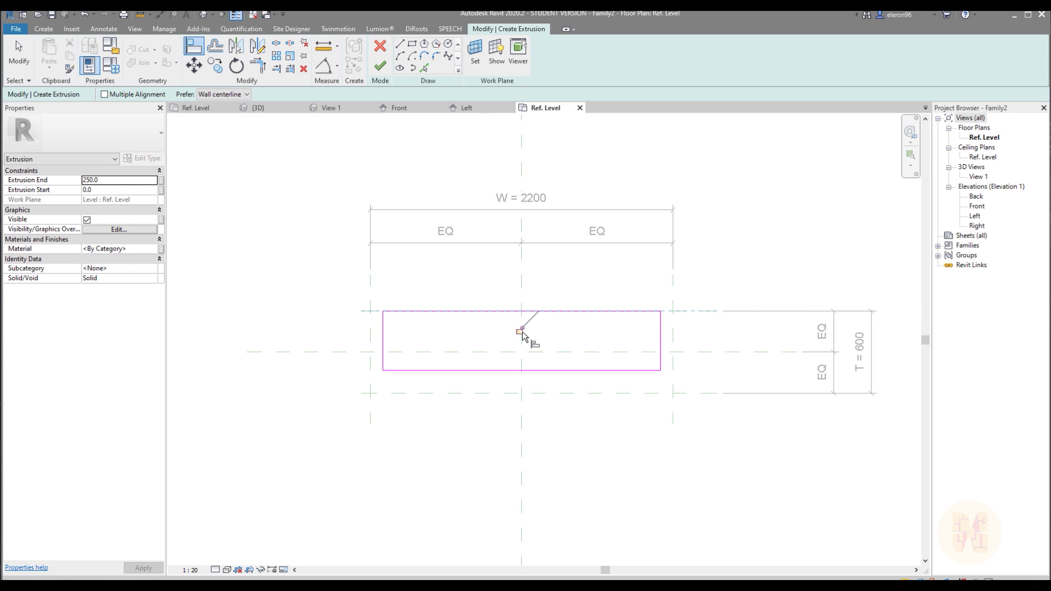
pyautogui.click(662, 335)
pyautogui.click(624, 371)
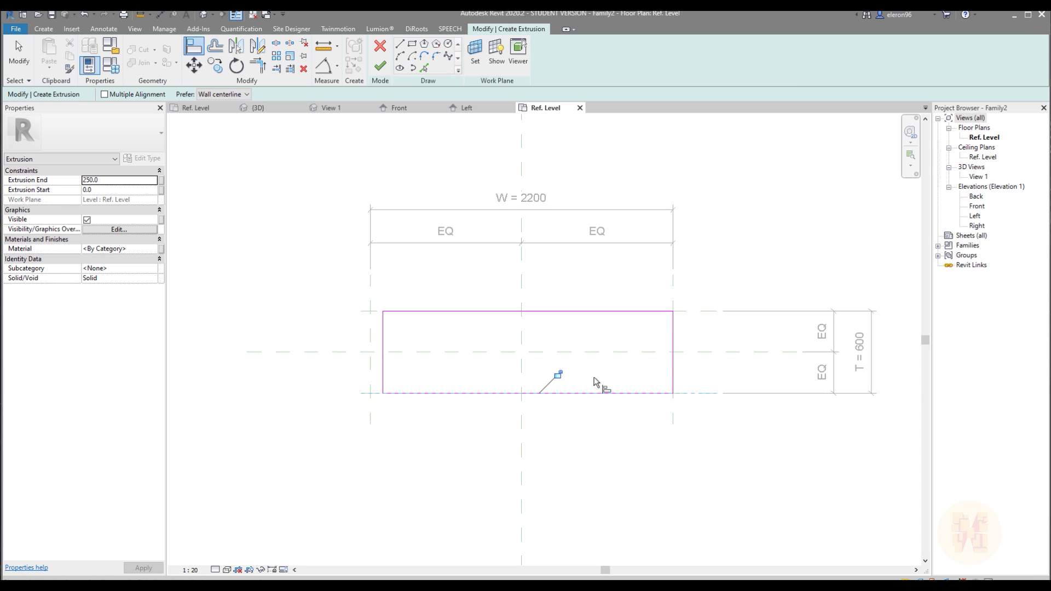
pyautogui.click(370, 386)
pyautogui.click(383, 375)
pyautogui.press('Escape')
pyautogui.moveTo(432, 370); pyautogui.dragTo(389, 377, button='middle')
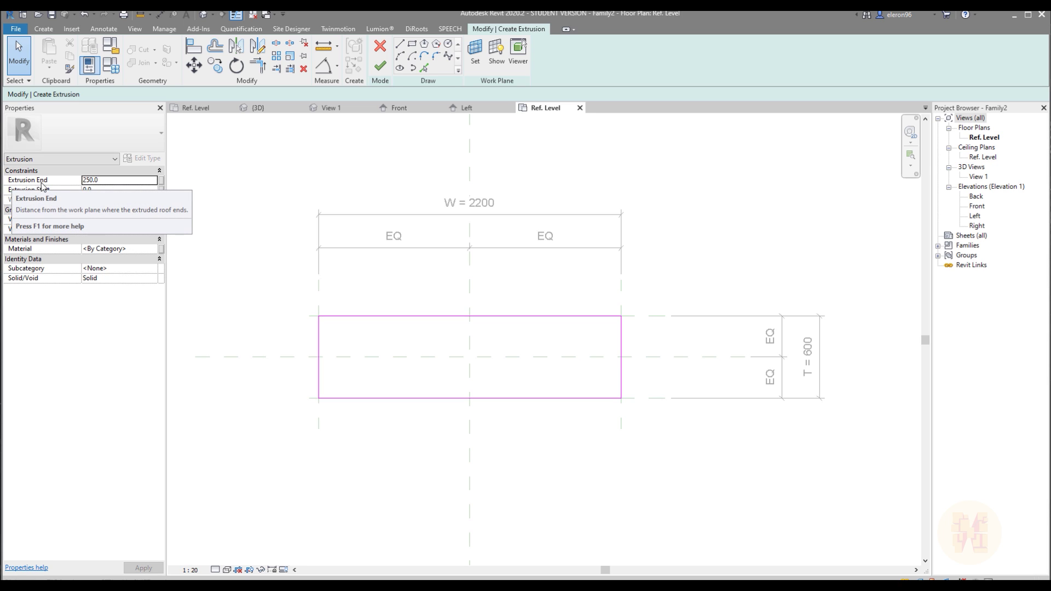
# Associate the Extrusion End with a new instance family parameter named H and finish the extrusion
pyautogui.click(162, 185)
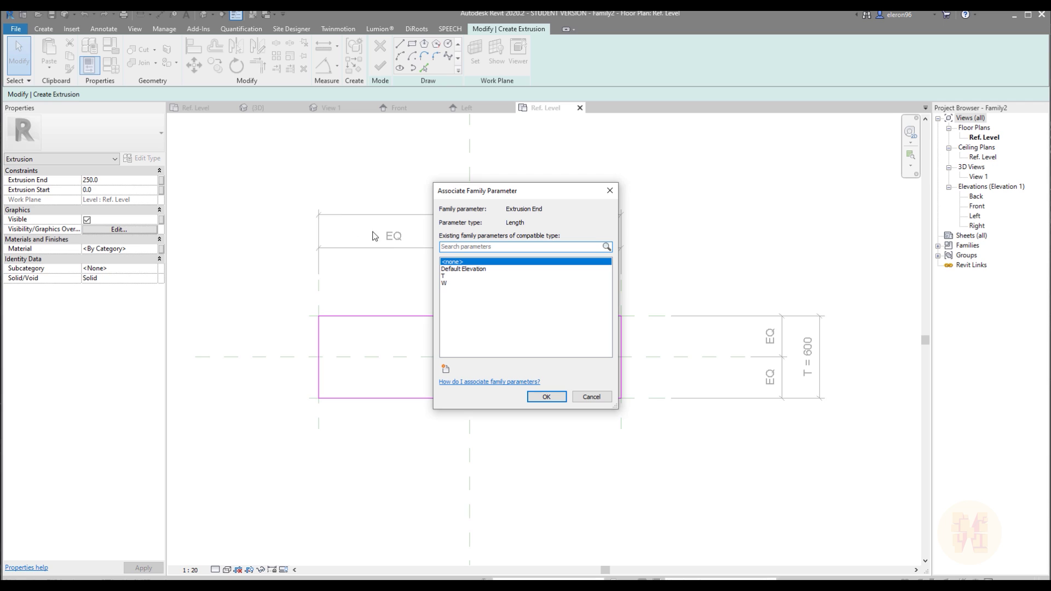
pyautogui.click(446, 370)
pyautogui.write('H')
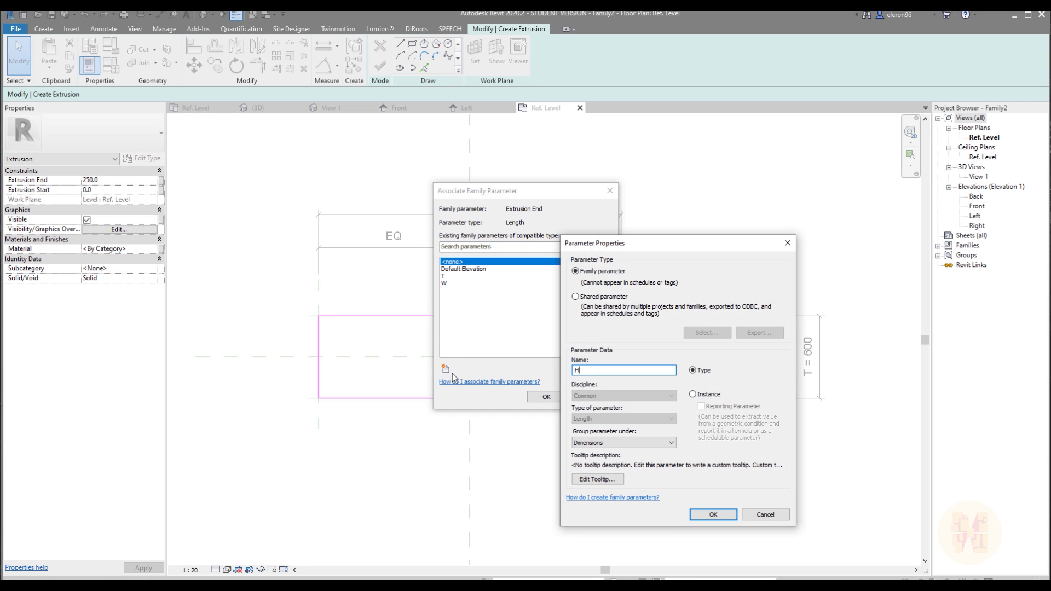
pyautogui.click(693, 395)
pyautogui.click(713, 514)
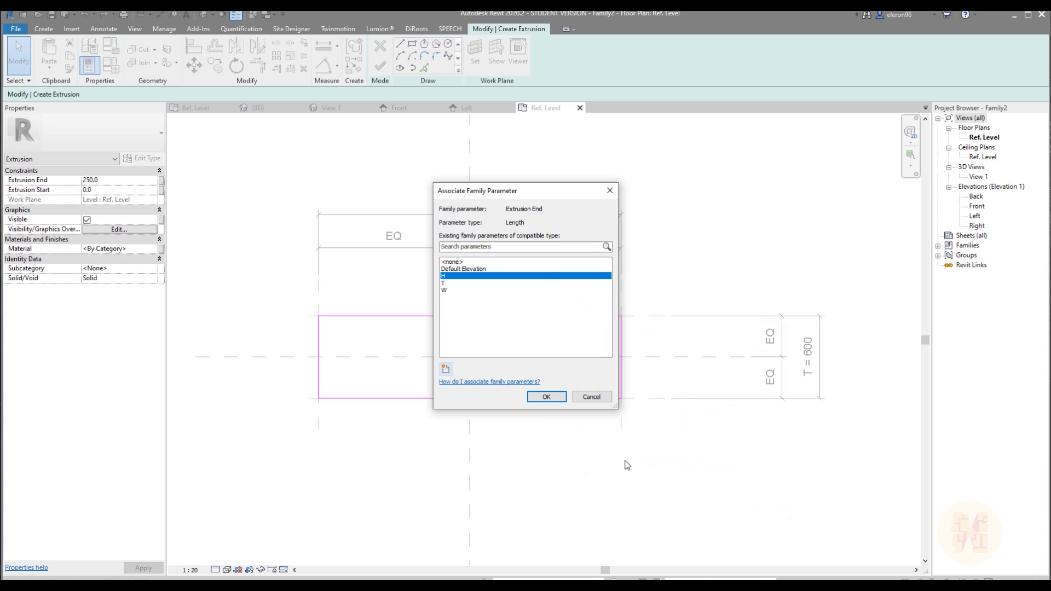
pyautogui.click(546, 397)
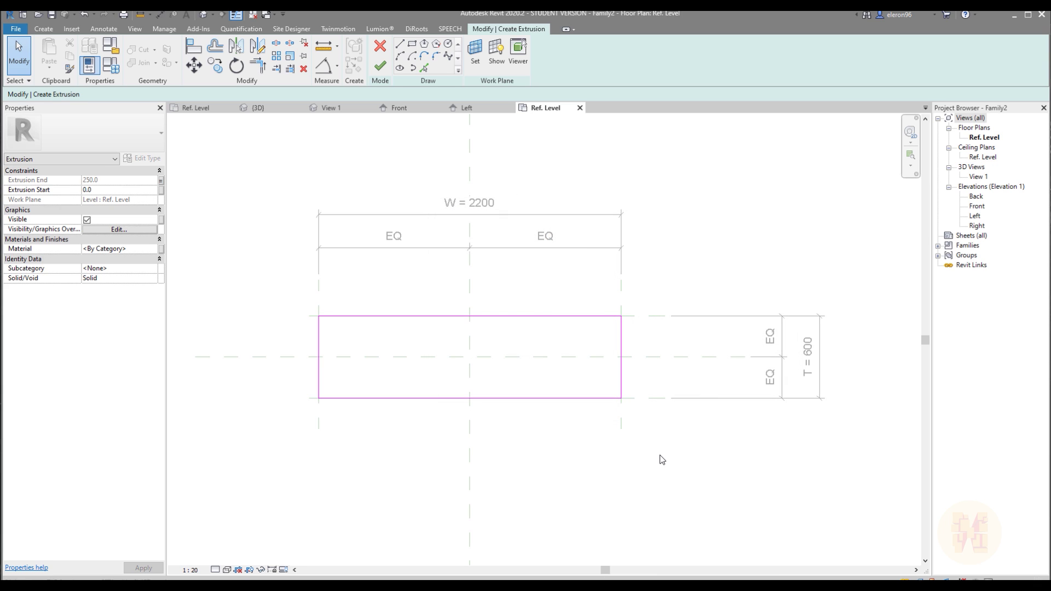
pyautogui.click(380, 65)
pyautogui.press('Escape')
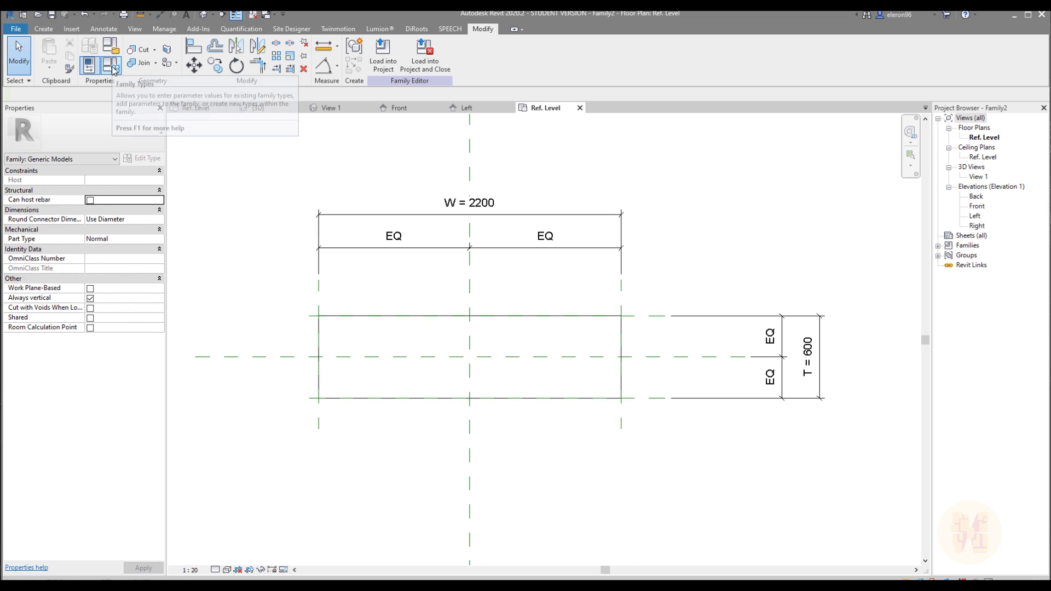
# Change the family parameter T from a type to an instance parameter in the Family Types settings
pyautogui.click(111, 65)
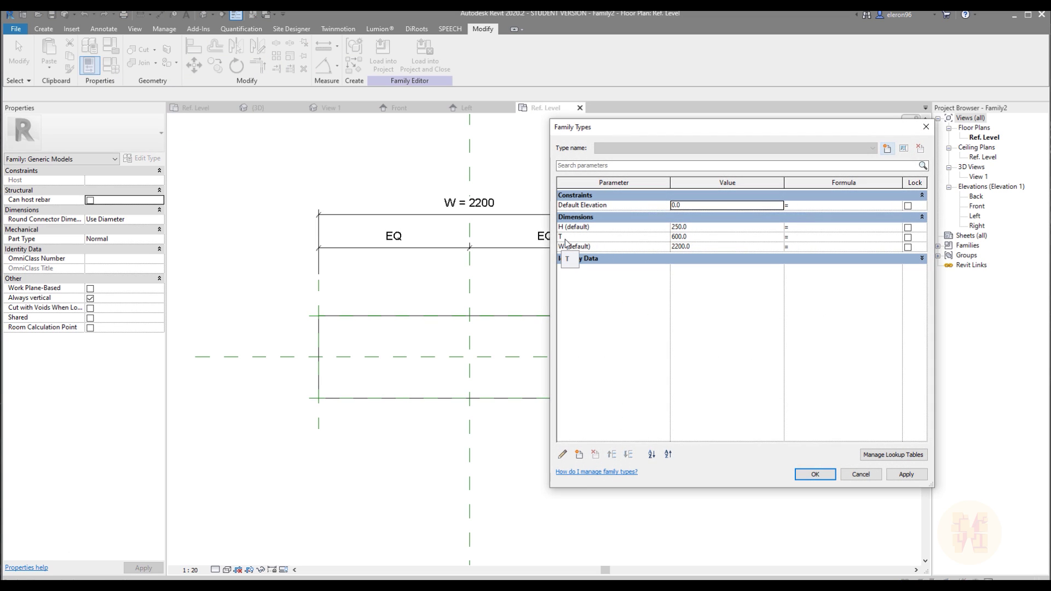
pyautogui.click(565, 240)
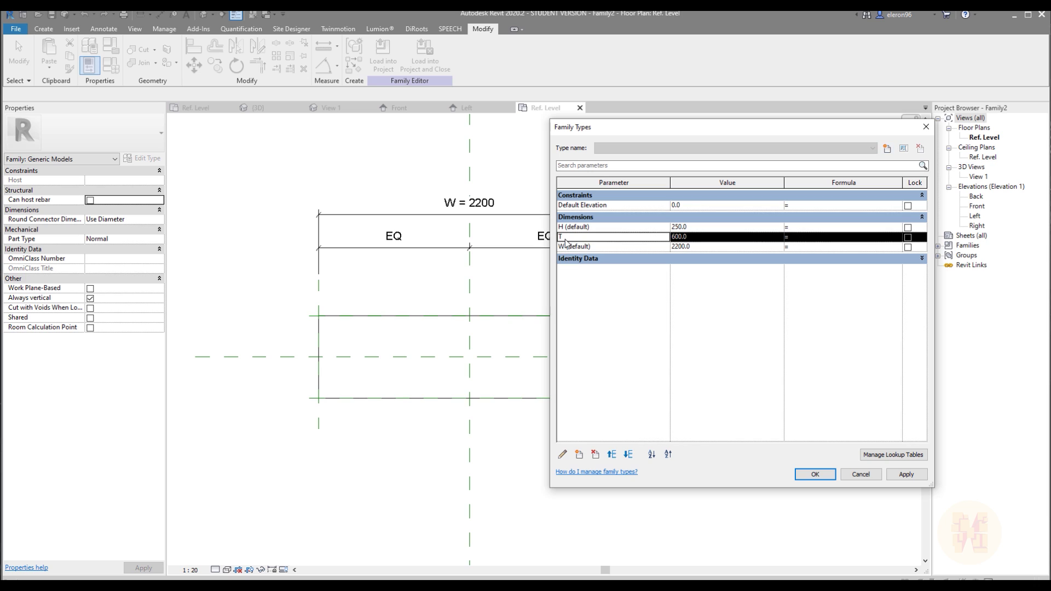
pyautogui.click(563, 456)
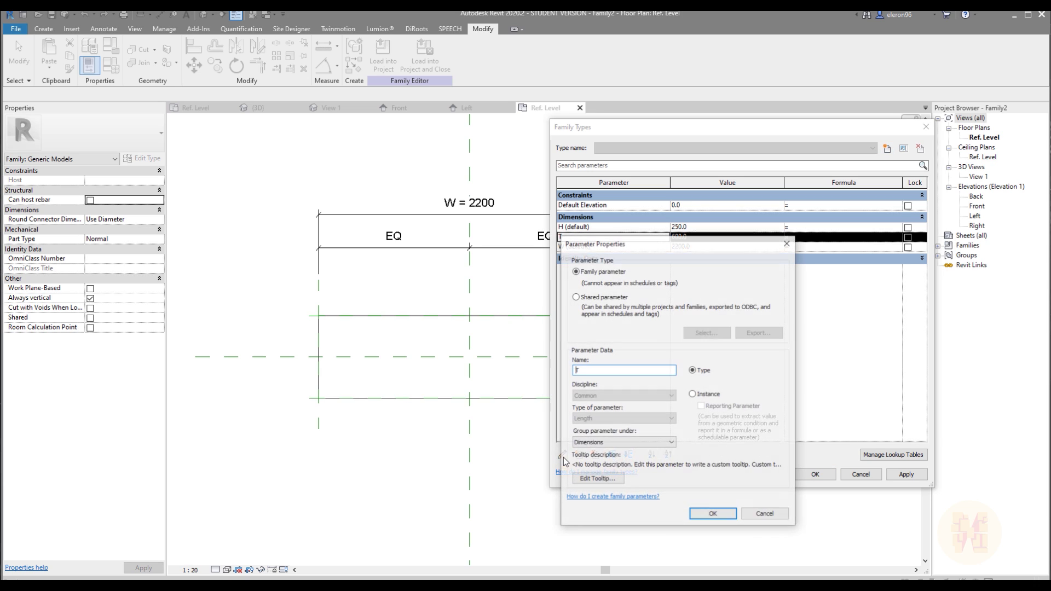
pyautogui.click(708, 397)
pyautogui.click(713, 514)
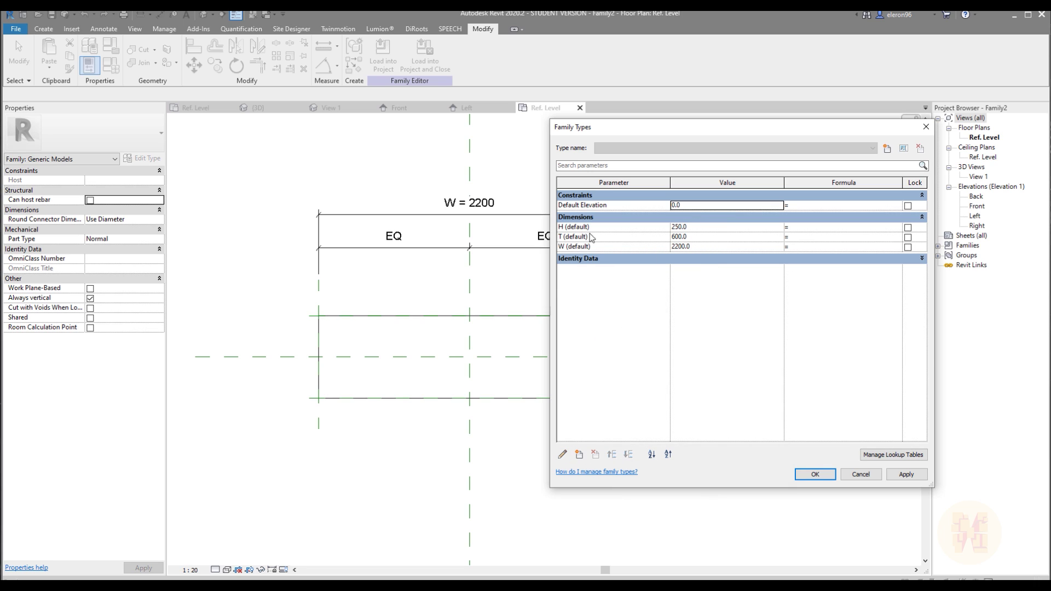
# Set the family parameters H to 2100, T to 50 and W to 900 mm and apply them
pyautogui.click(714, 230)
pyautogui.write('210')
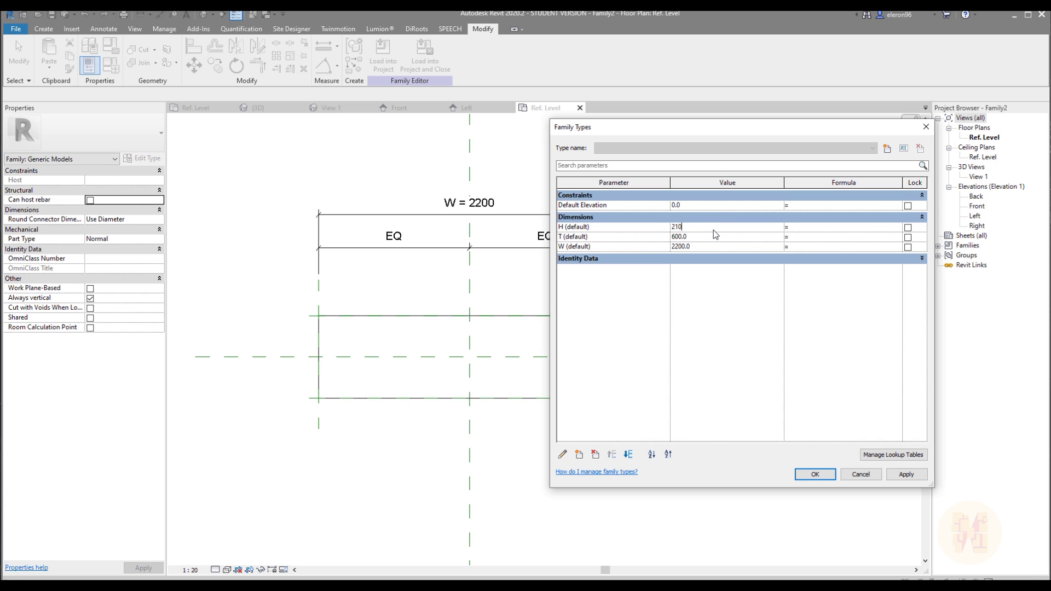
pyautogui.click(718, 238)
pyautogui.write('50')
pyautogui.click(714, 247)
pyautogui.write('900')
pyautogui.click(816, 474)
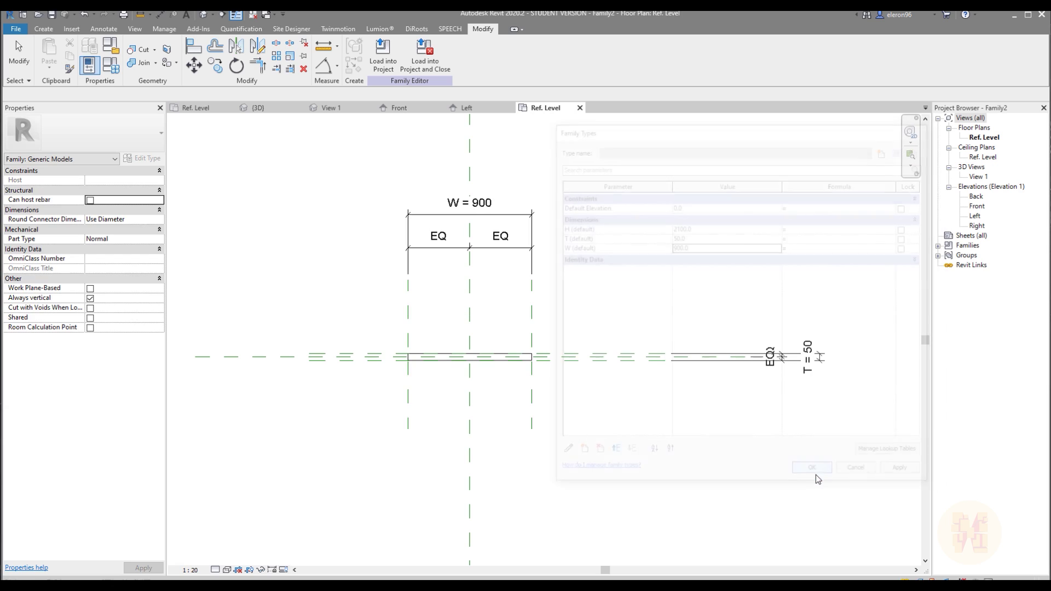
# Examine the resized panel in the default 3D view and return to the Ref. Level floor plan
pyautogui.click(203, 15)
pyautogui.keyDown('shift'); pyautogui.moveTo(621, 359); pyautogui.dragTo(650, 378, button='middle'); pyautogui.keyUp('shift')
pyautogui.click(650, 108)
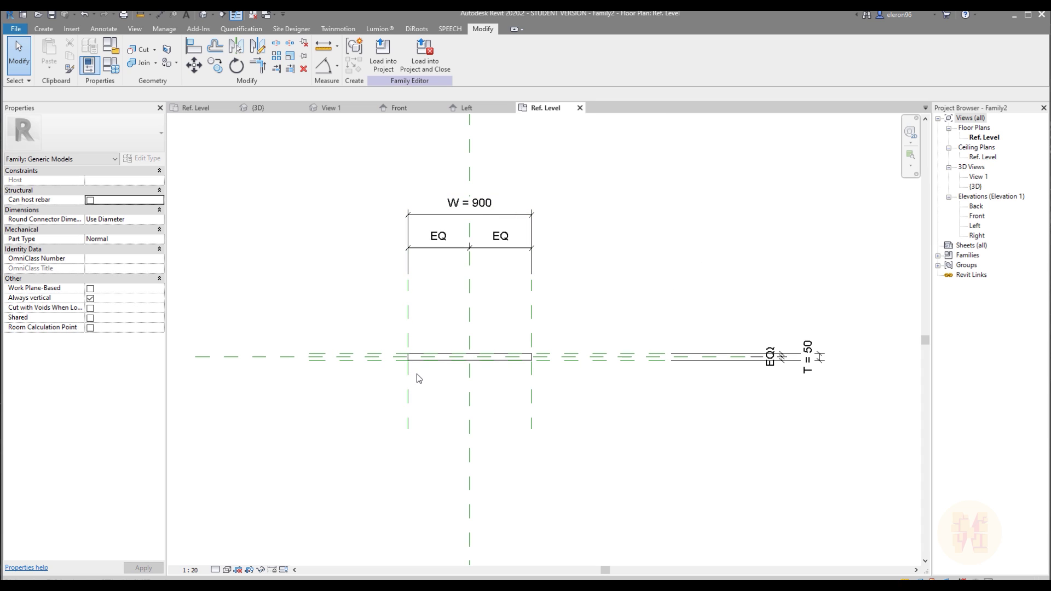
# Save the family as Door_Panel on the desktop, then load it into the door family and close it
pyautogui.click(18, 30)
pyautogui.moveTo(73, 158)
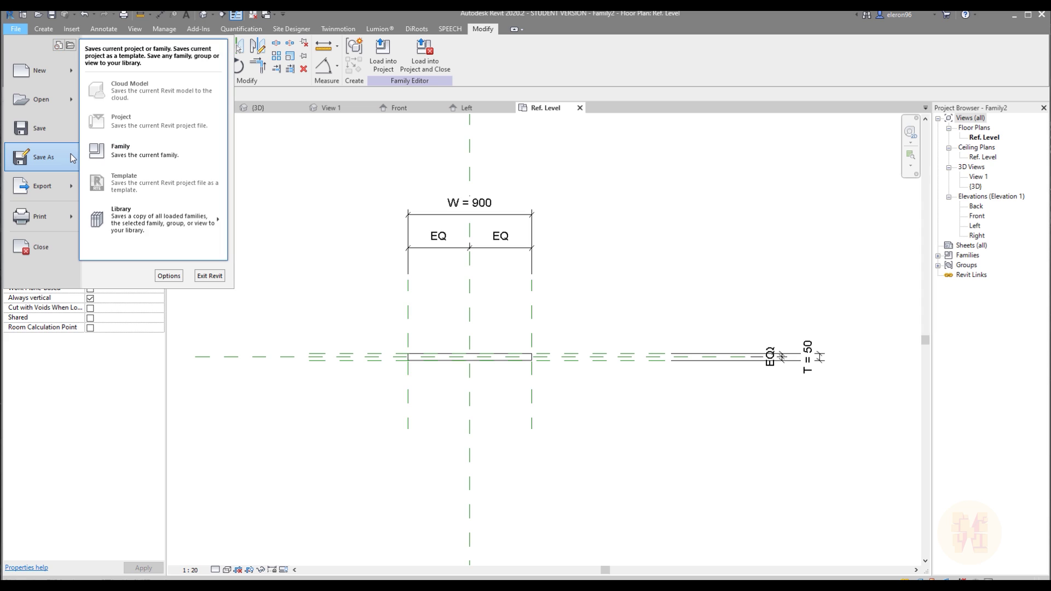
pyautogui.click(149, 158)
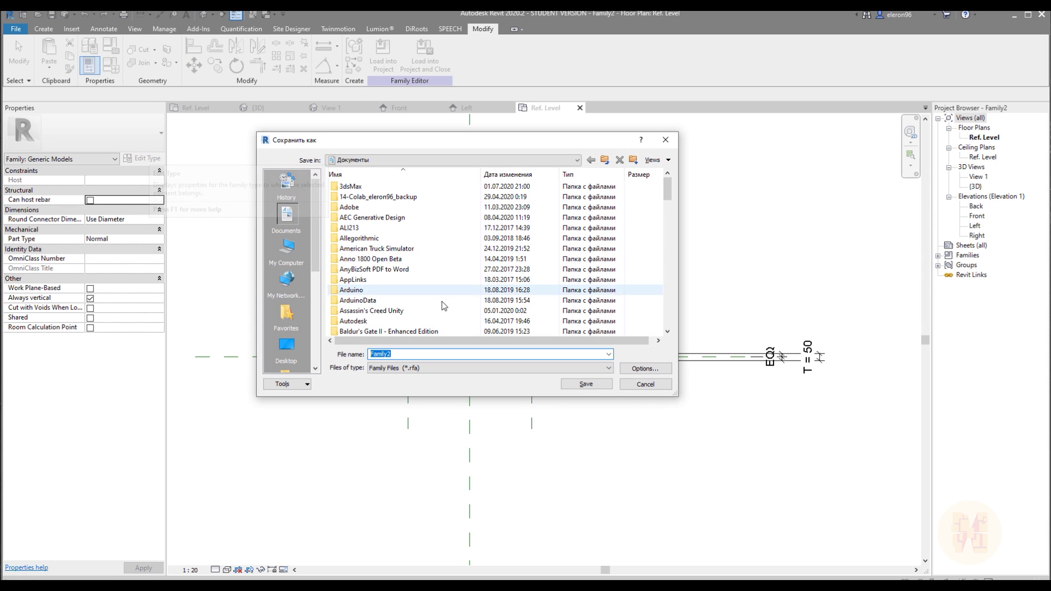
pyautogui.click(287, 345)
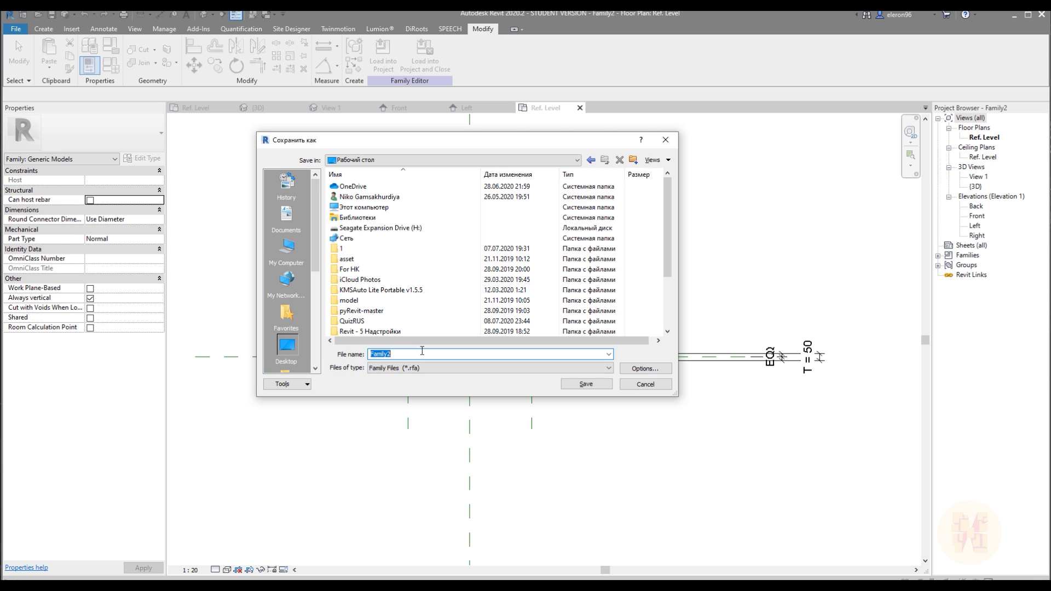
pyautogui.write('Door_Panel')
pyautogui.press('Return')
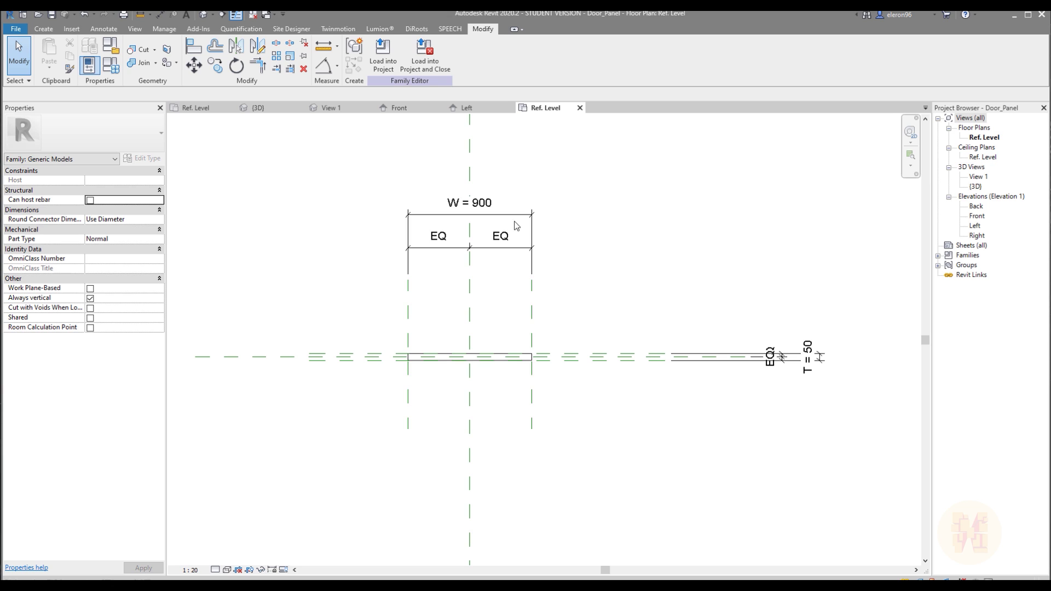
pyautogui.click(430, 66)
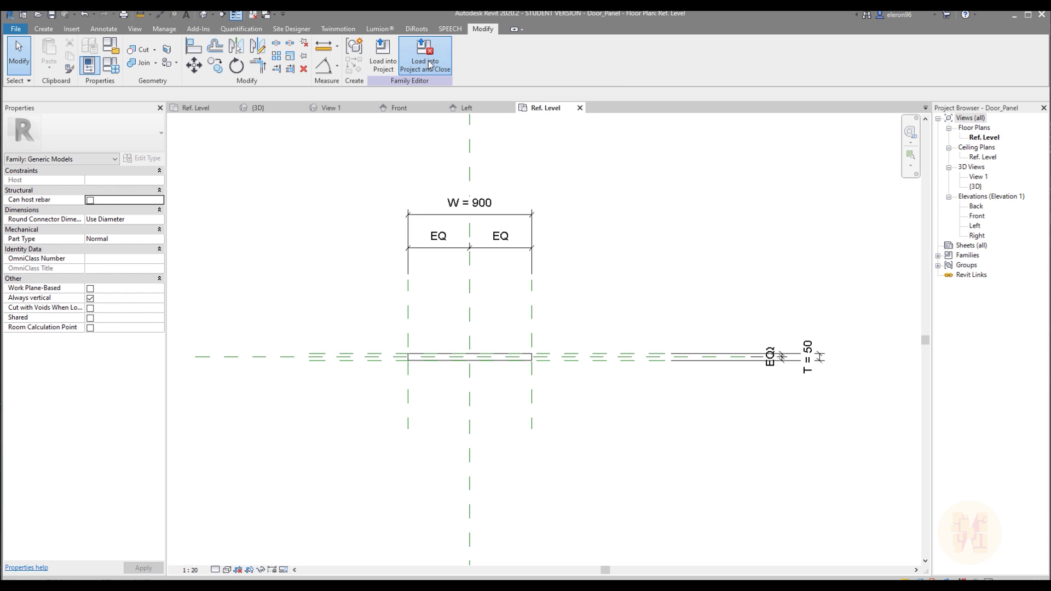
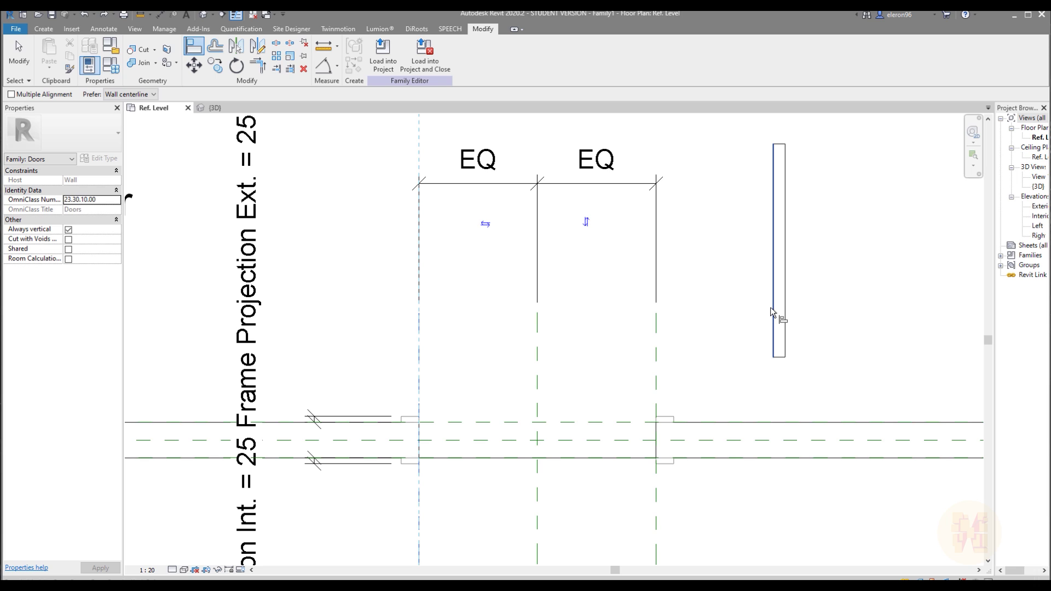
# Try to align the long left edge of the loaded door panel with the opening's left reference plane
pyautogui.click(770, 308)
pyautogui.press('ctrl')
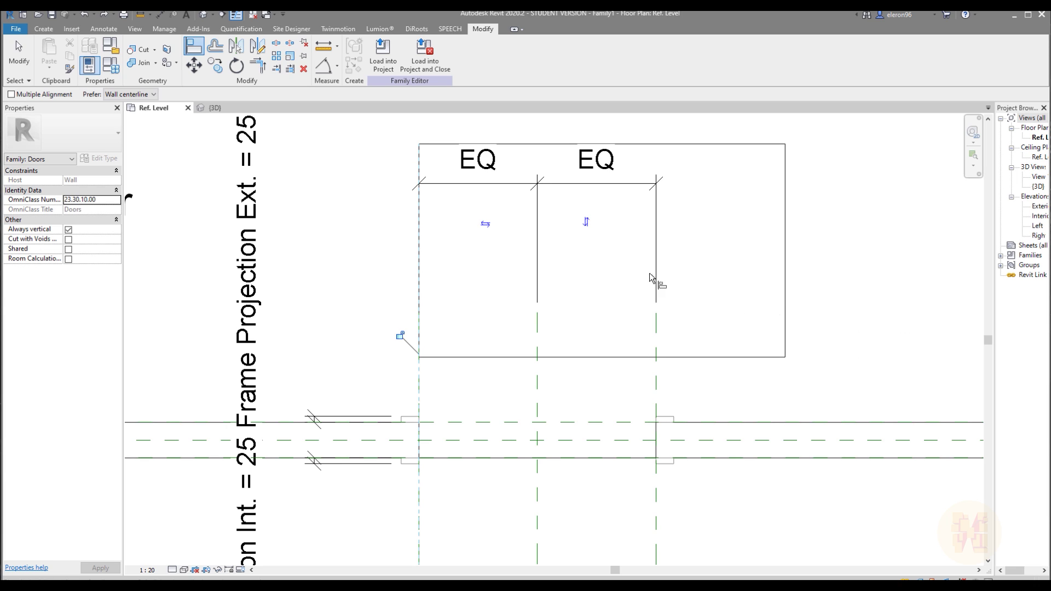
pyautogui.hotkey('ctrl', 'z')
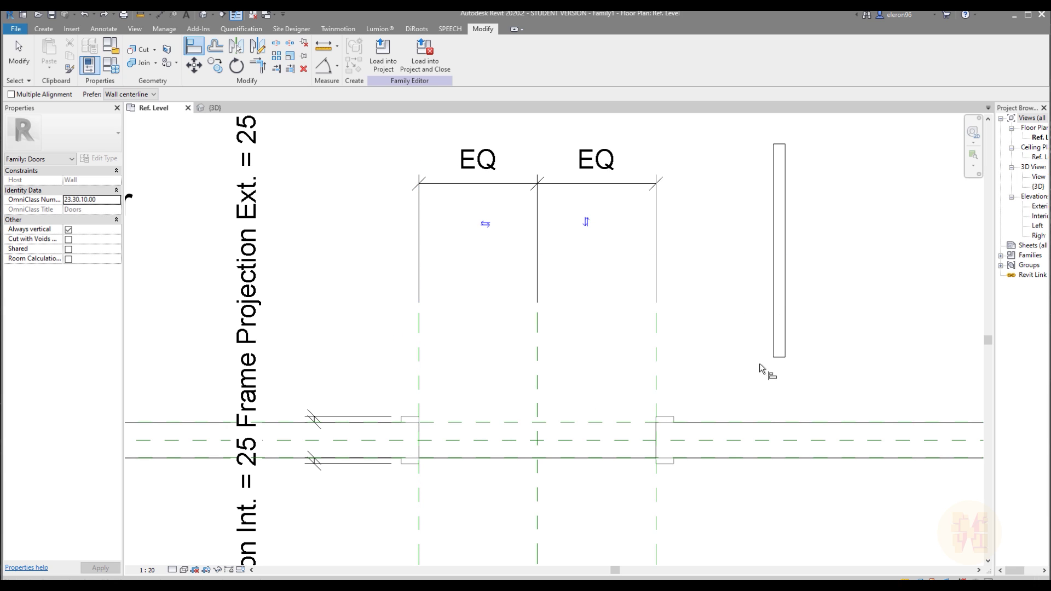
pyautogui.press('Escape')
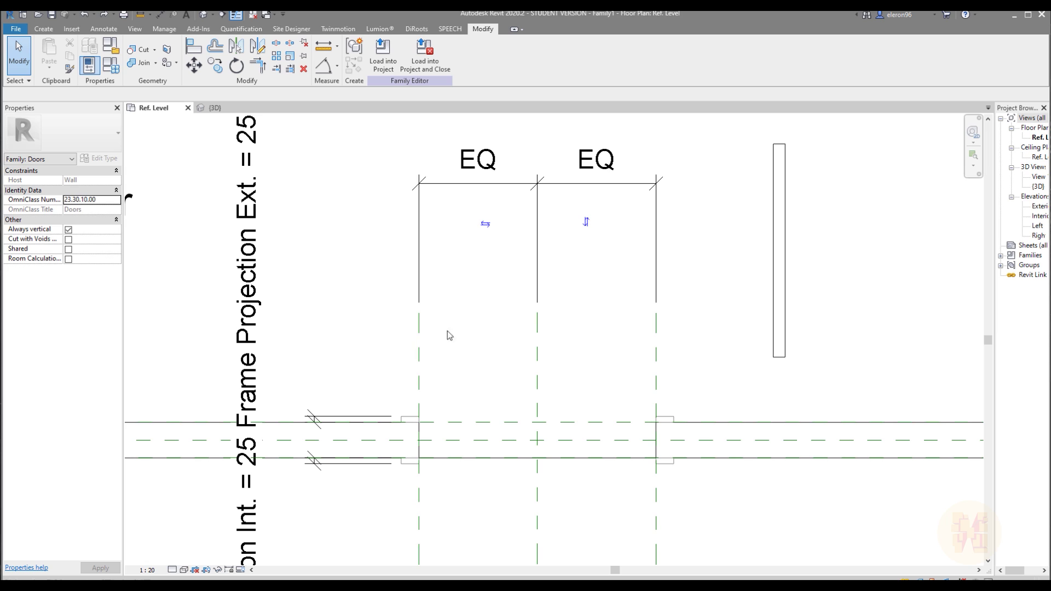
# Associate the door panel's T dimension with a new type parameter named Door_Panel_Thikness
pyautogui.click(779, 335)
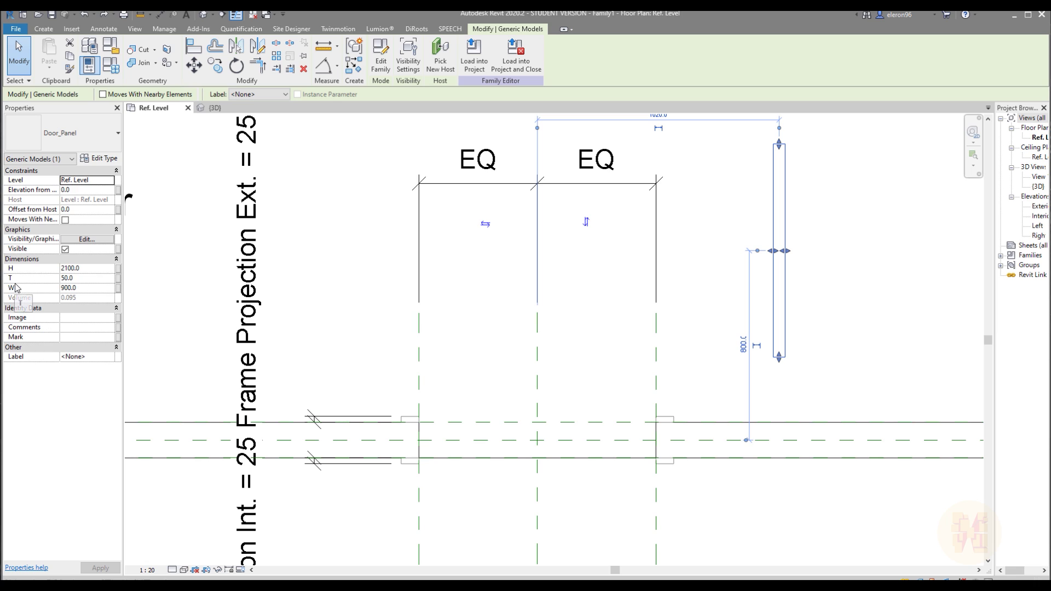
pyautogui.click(118, 278)
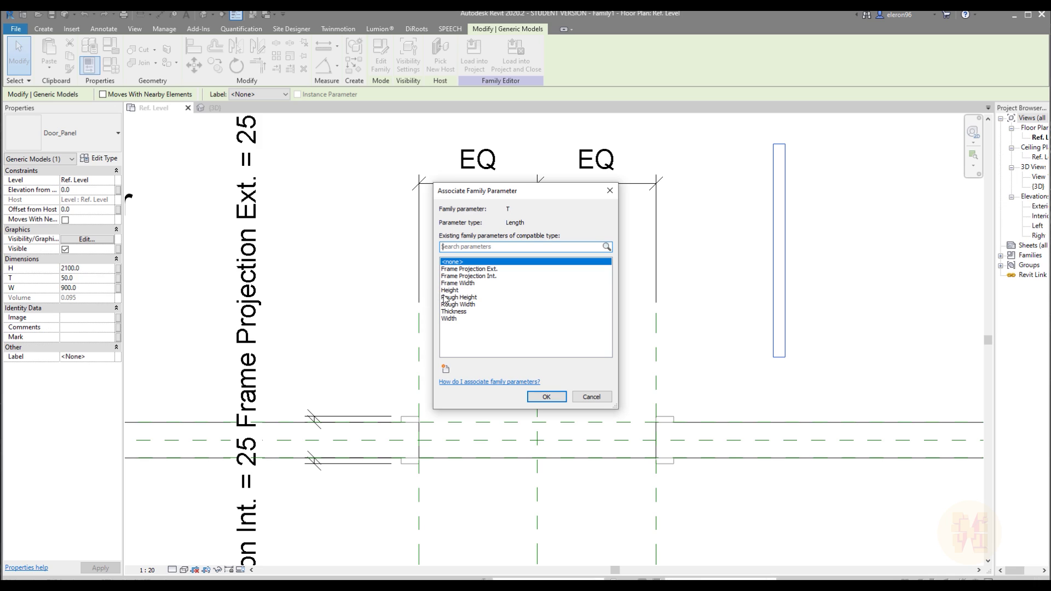
pyautogui.click(446, 371)
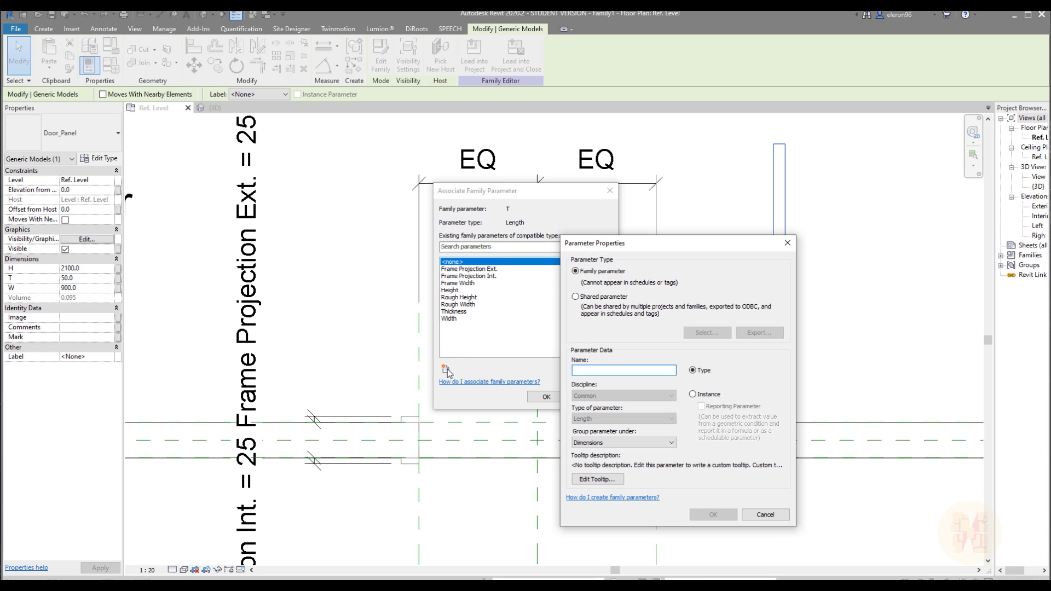
pyautogui.write('Door_Panel_Thikness')
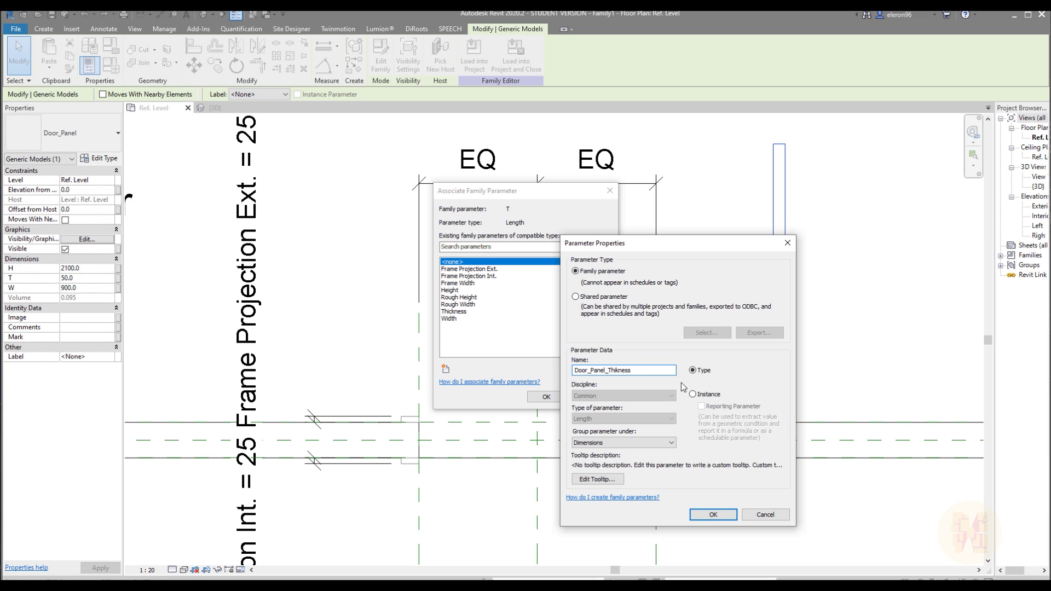
pyautogui.click(712, 515)
pyautogui.click(547, 397)
pyautogui.press('Escape')
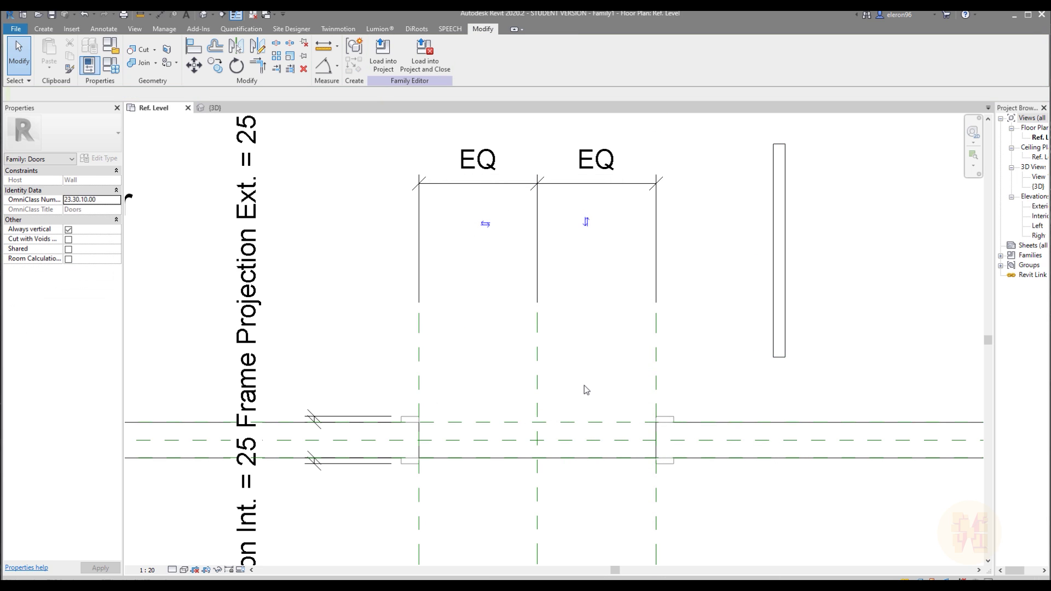
# Align the door panel's long left edge with the opening's left reference plane
pyautogui.press('a')
pyautogui.press('l')
pyautogui.click(420, 379)
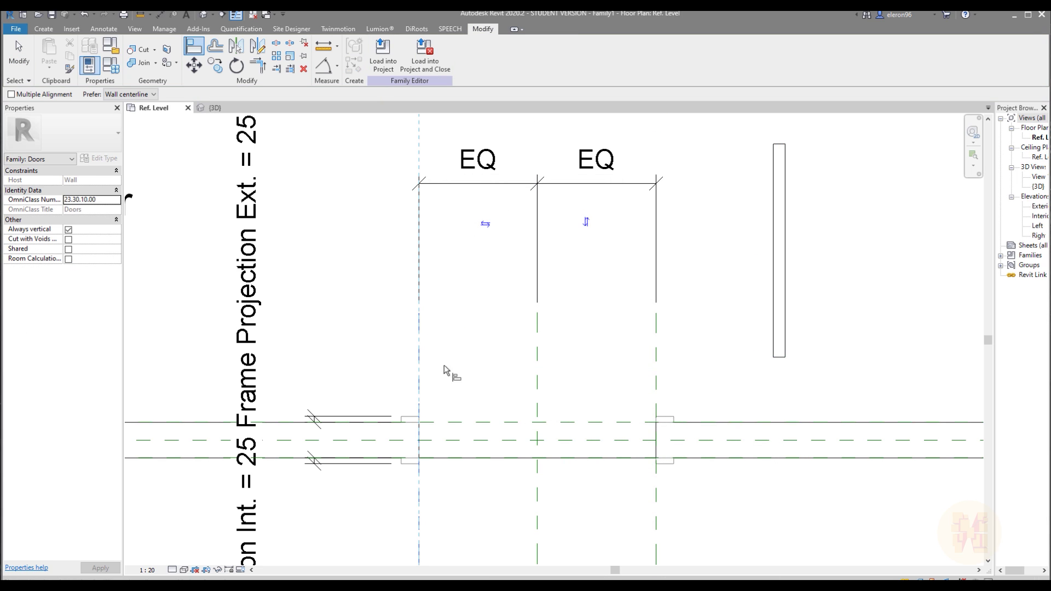
pyautogui.click(772, 331)
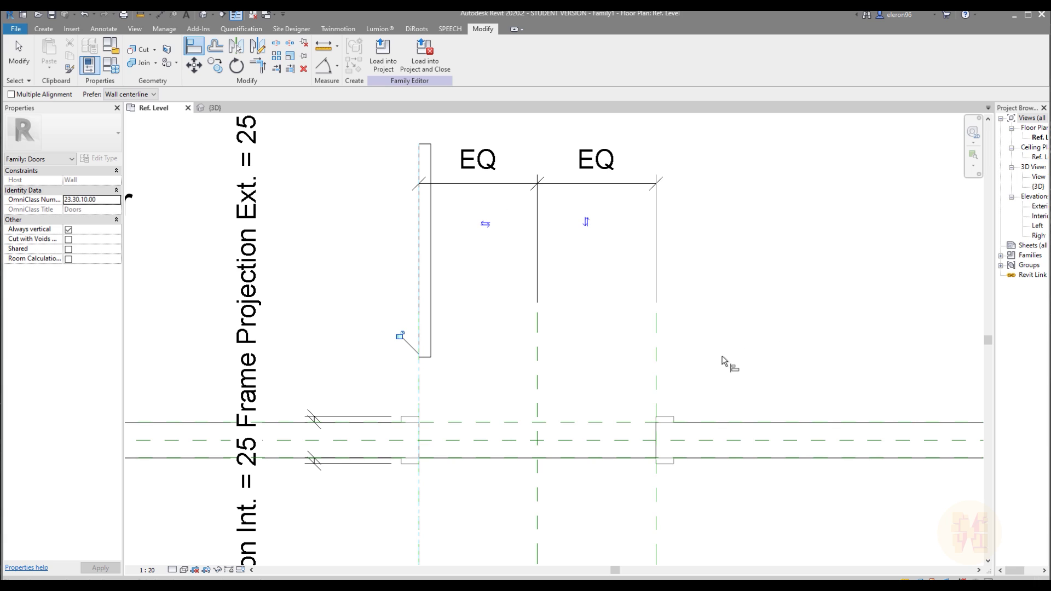
pyautogui.press('Escape')
pyautogui.press('Escape')
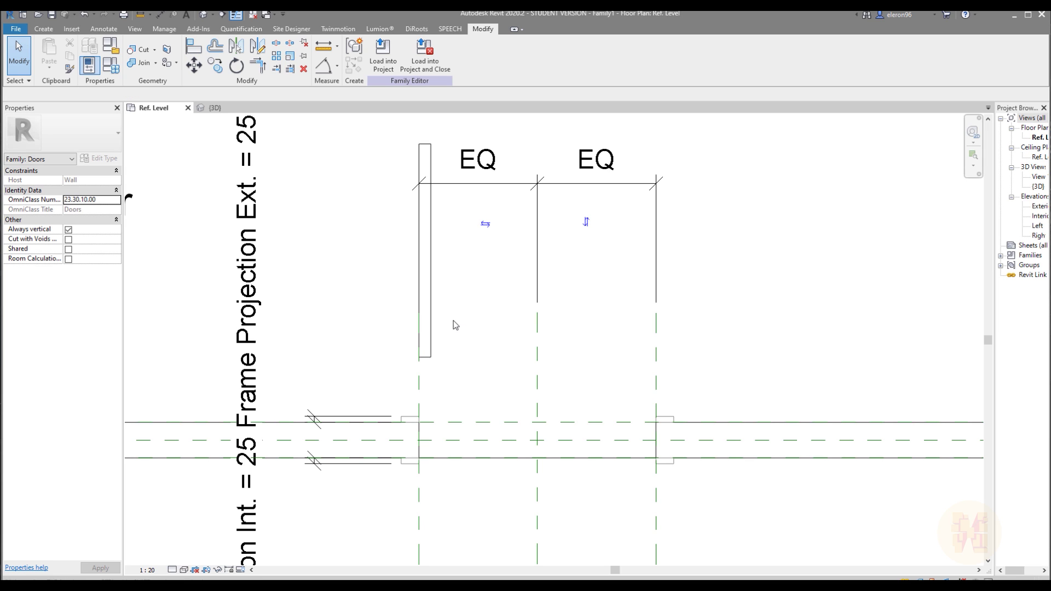
# Associate the door panel's H dimension with a new type parameter named Door_Panel_Hight
pyautogui.click(432, 327)
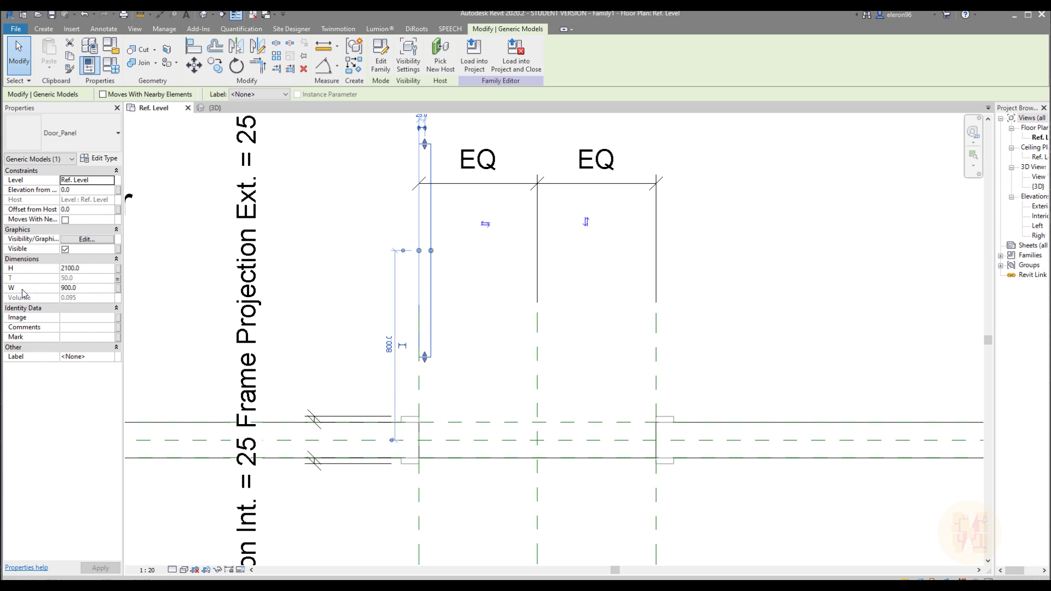
pyautogui.click(119, 269)
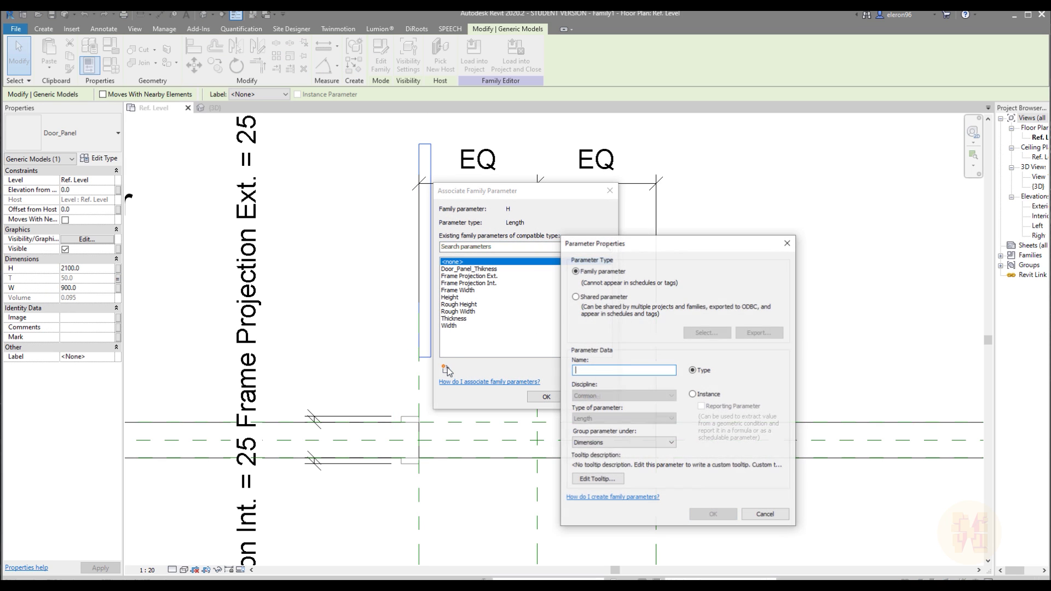
pyautogui.click(446, 369)
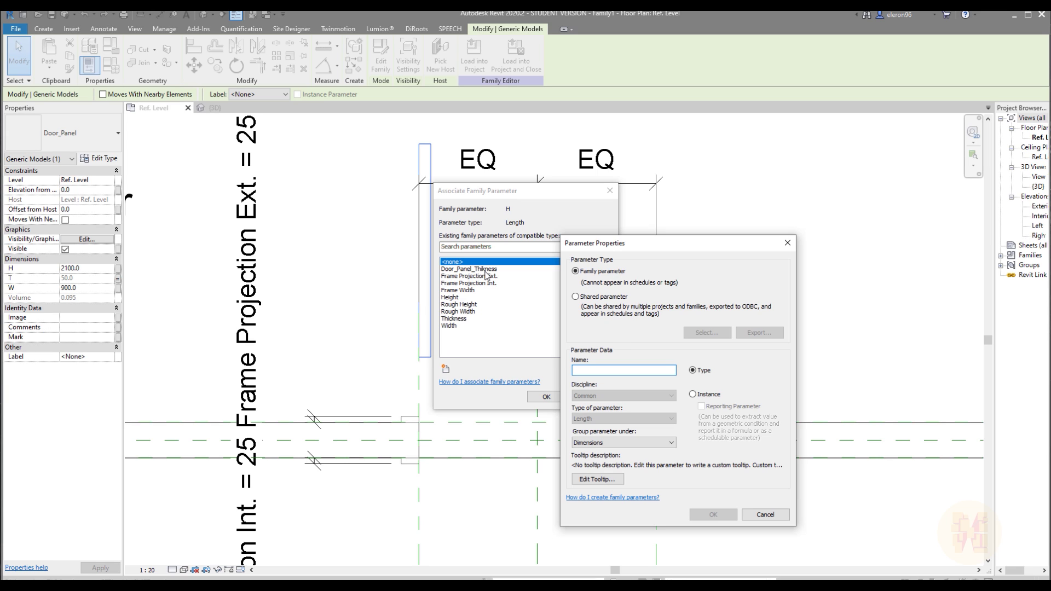
pyautogui.write('Door_Panel_Hight')
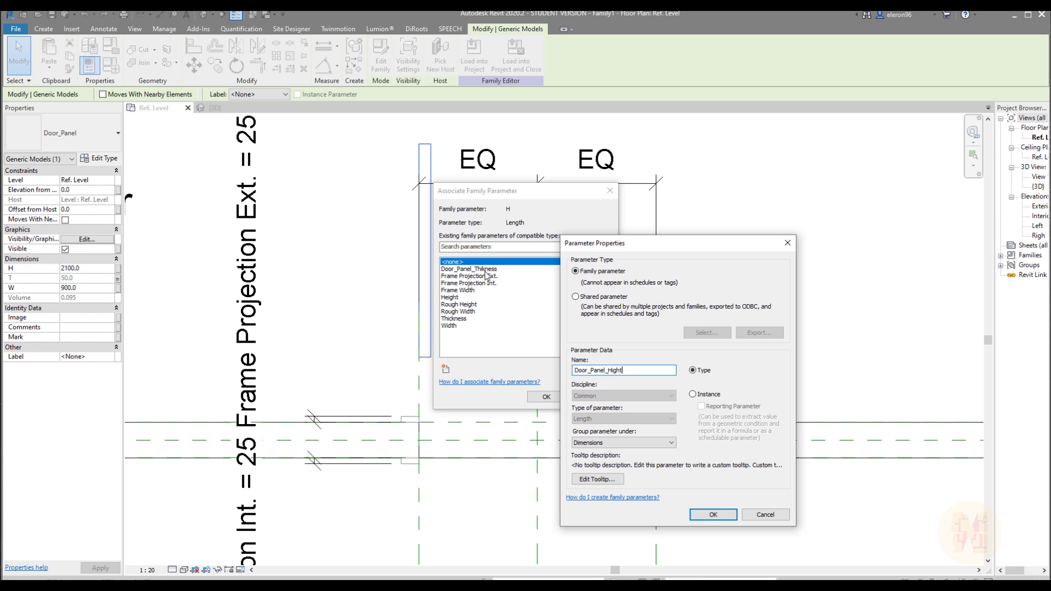
pyautogui.click(705, 513)
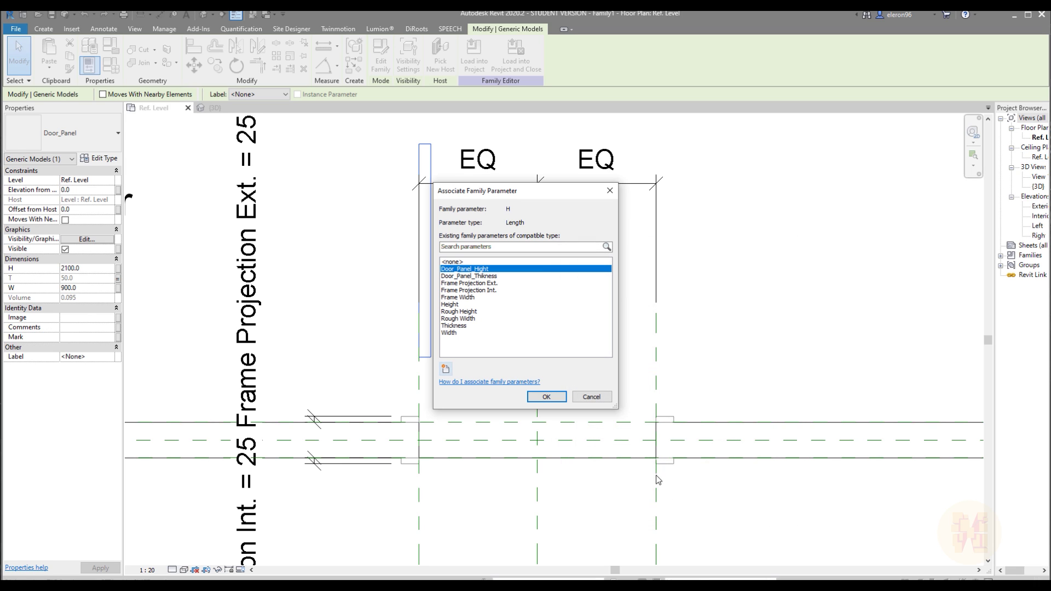
pyautogui.click(546, 398)
# Associate the door panel's W dimension with a new type parameter named Door_Panel_Width
pyautogui.click(117, 288)
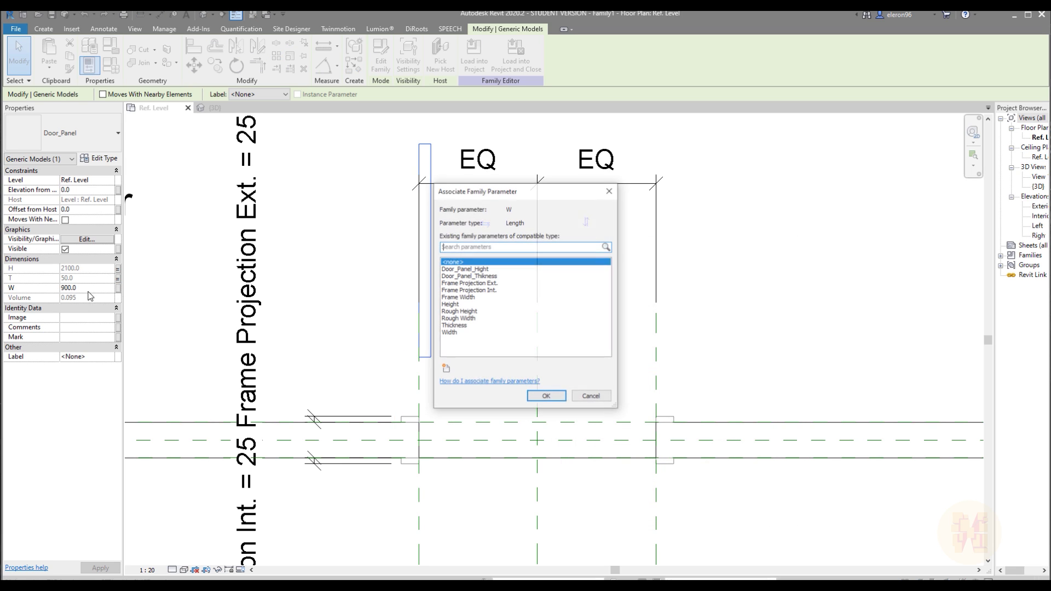
pyautogui.click(447, 369)
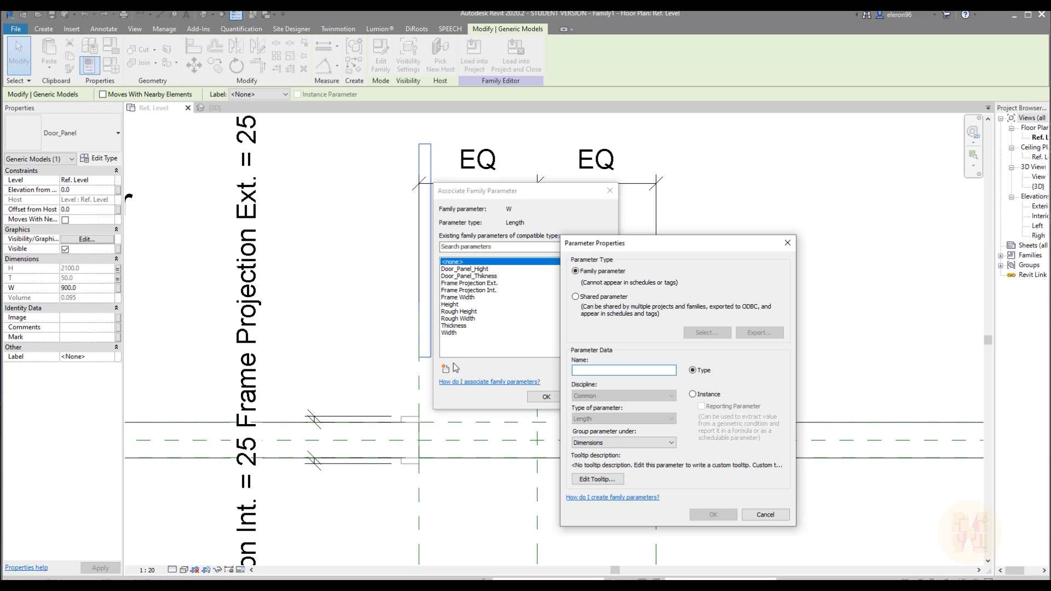
pyautogui.write('Door_Panel_Width')
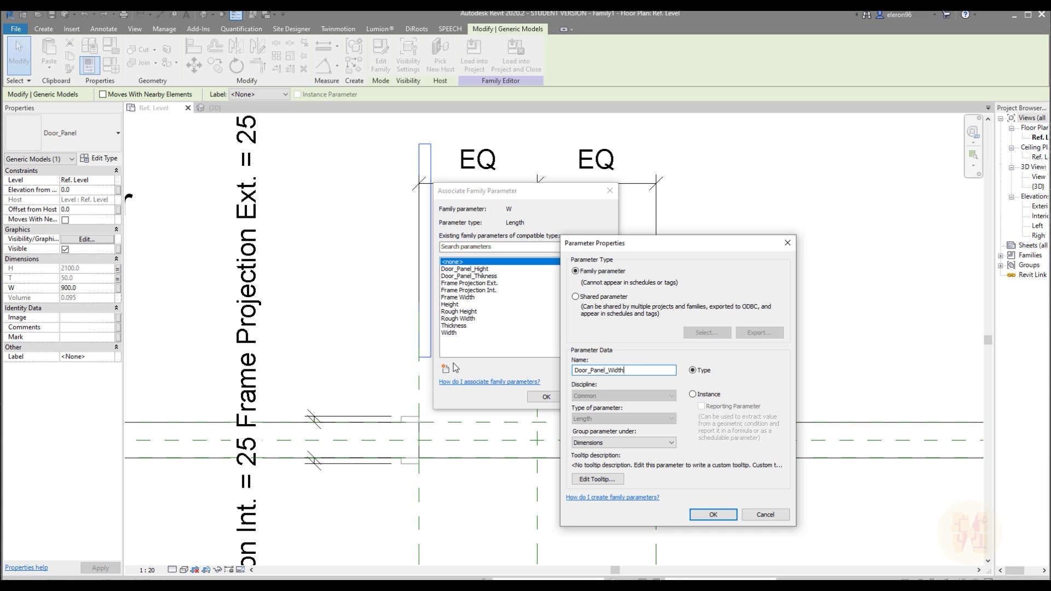
pyautogui.click(717, 515)
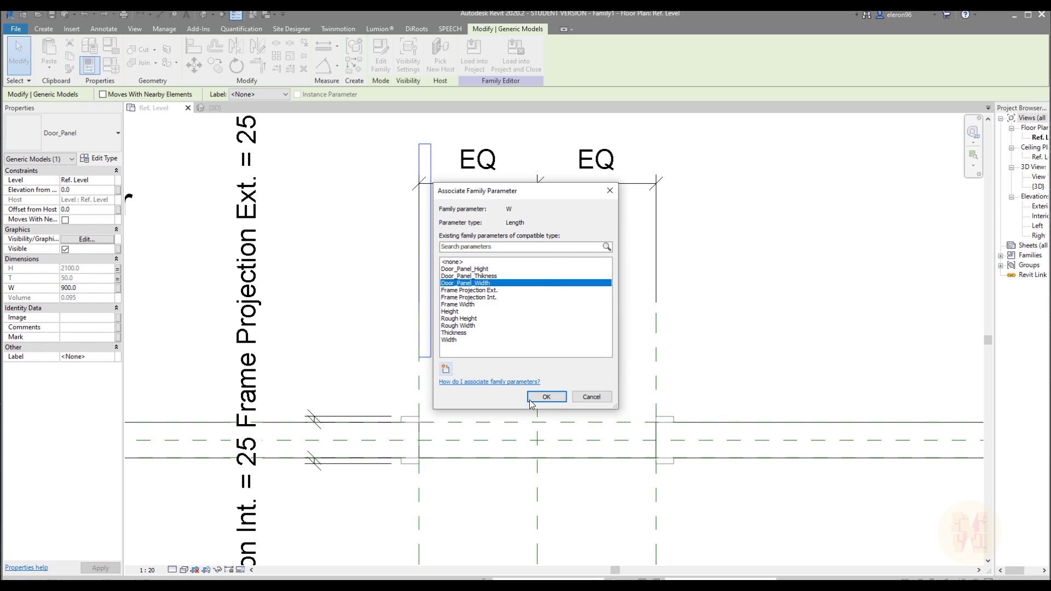
pyautogui.click(546, 397)
pyautogui.click(491, 363)
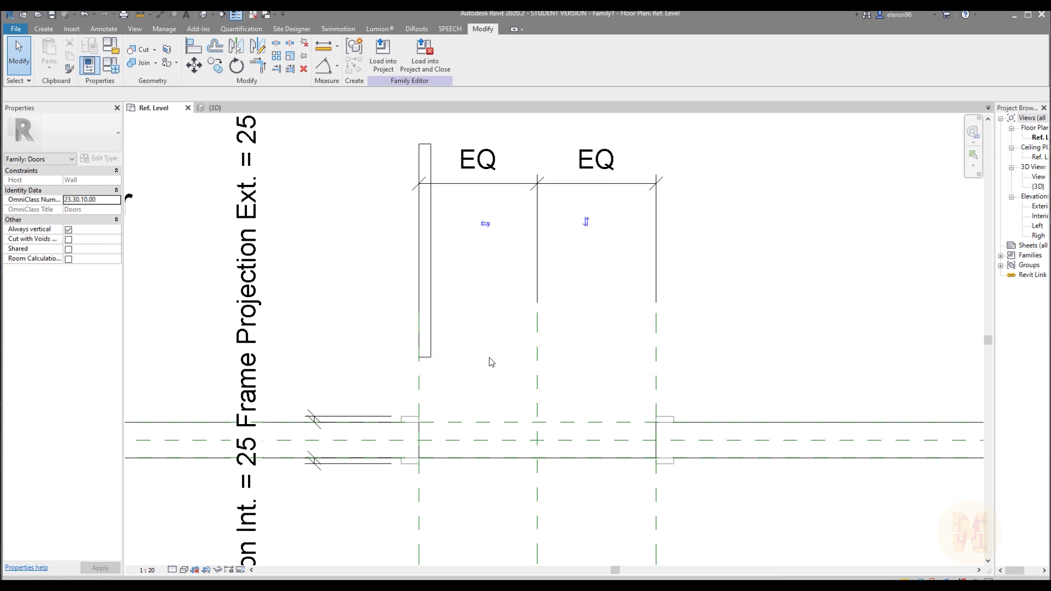
# Align the door panel's lower short edge with the reference plane along the wall's centre and lock the alignment
pyautogui.press('a')
pyautogui.press('l')
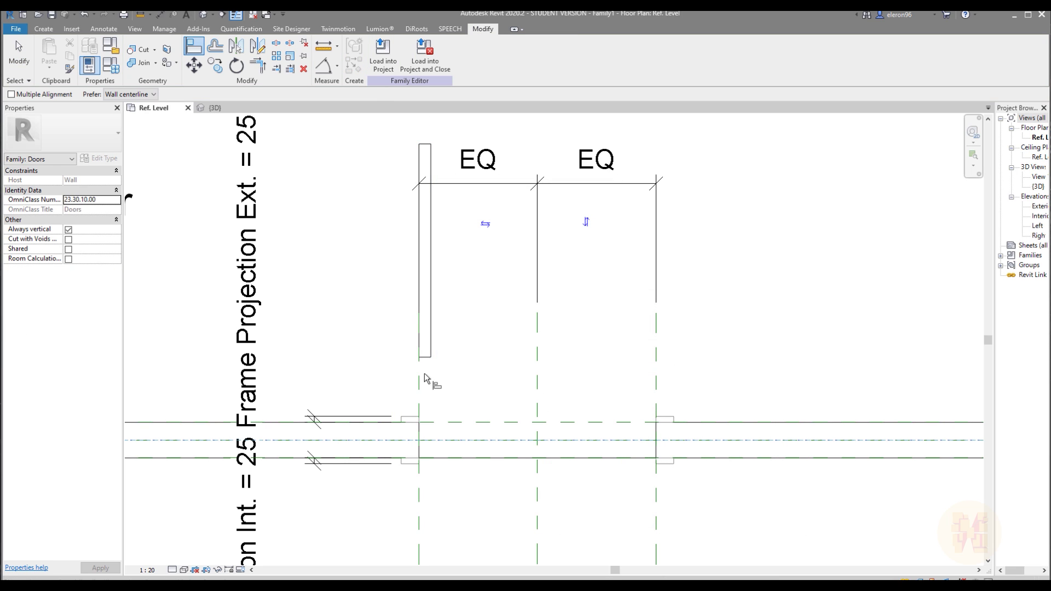
pyautogui.click(425, 358)
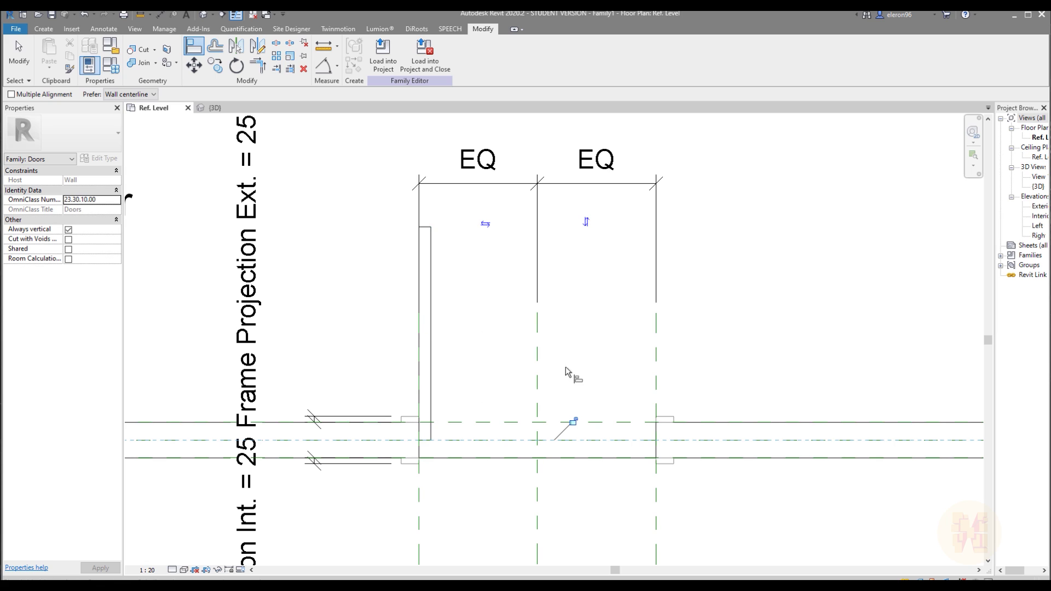
pyautogui.click(574, 422)
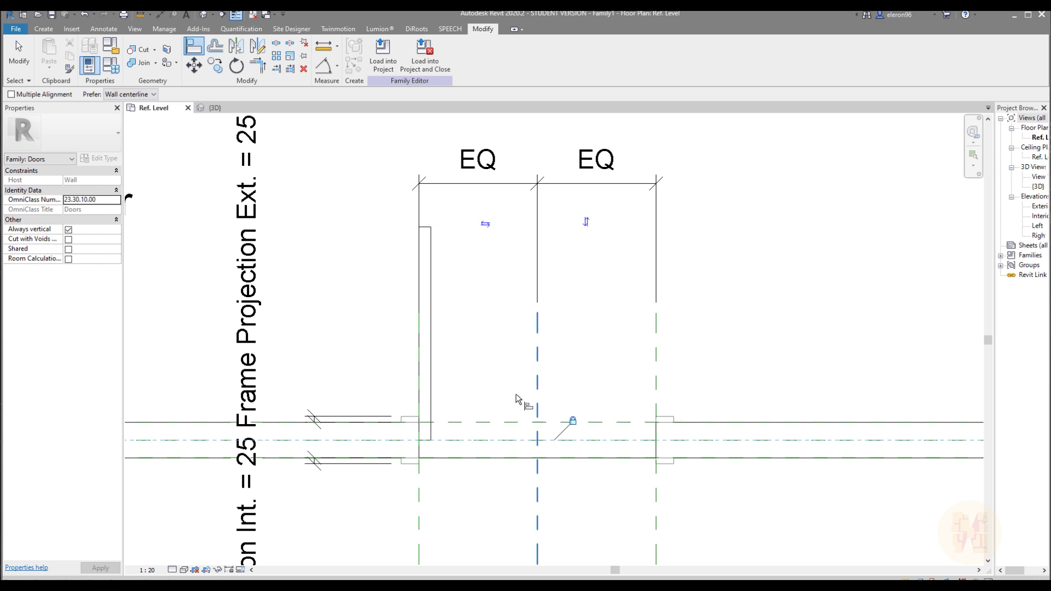
# Align the door panel's long left edge with the opening's left reference plane and lock it there
pyautogui.click(422, 504)
pyautogui.click(419, 378)
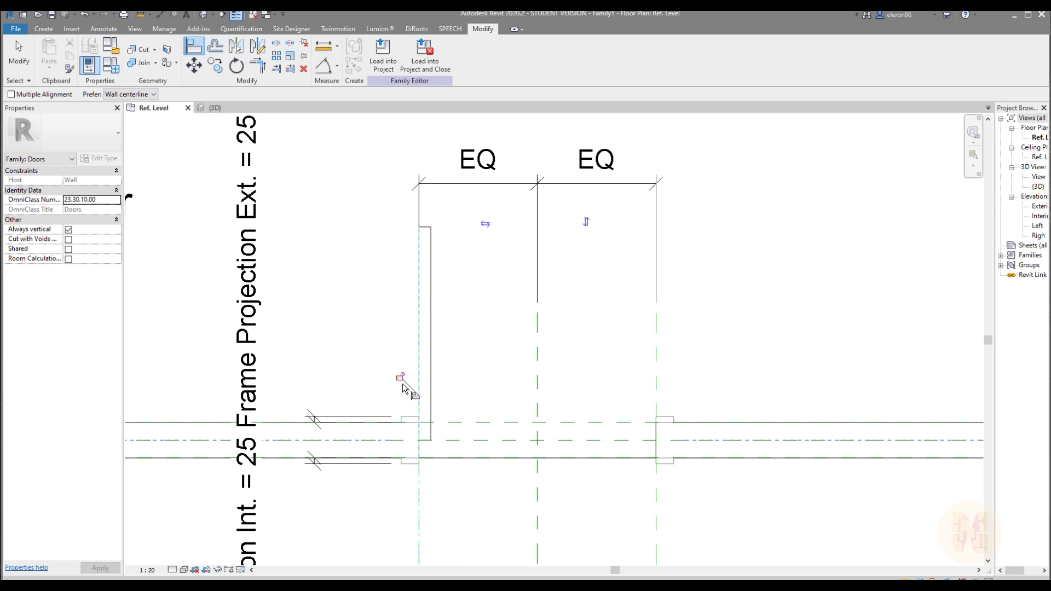
pyautogui.press('Escape')
pyautogui.press('Escape')
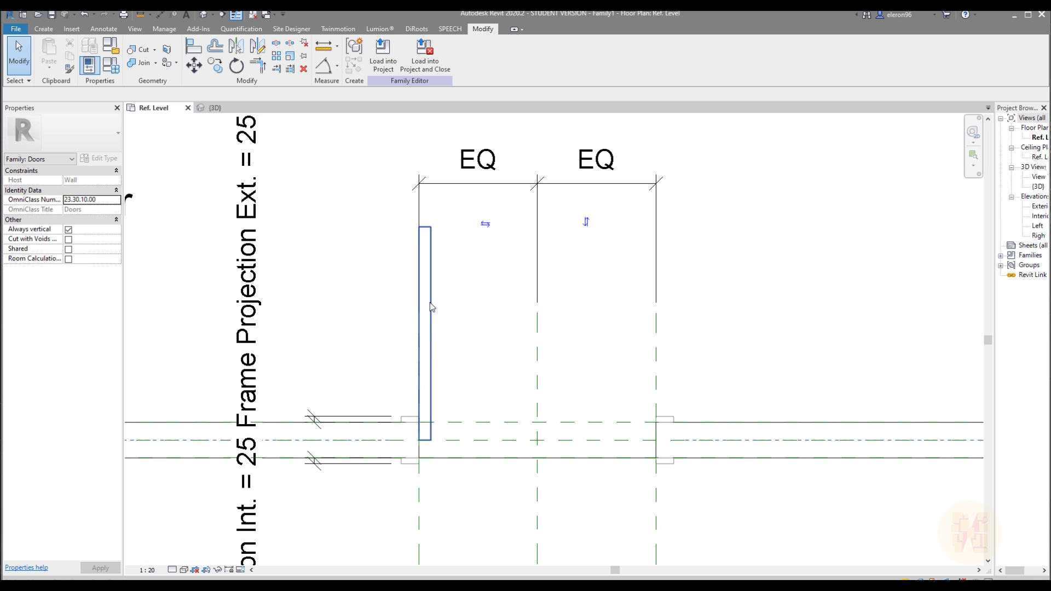
# Try to align the door panel's lower short edge with the wall's upper face in the plan
pyautogui.moveTo(470, 442); pyautogui.dragTo(453, 394, button='middle')
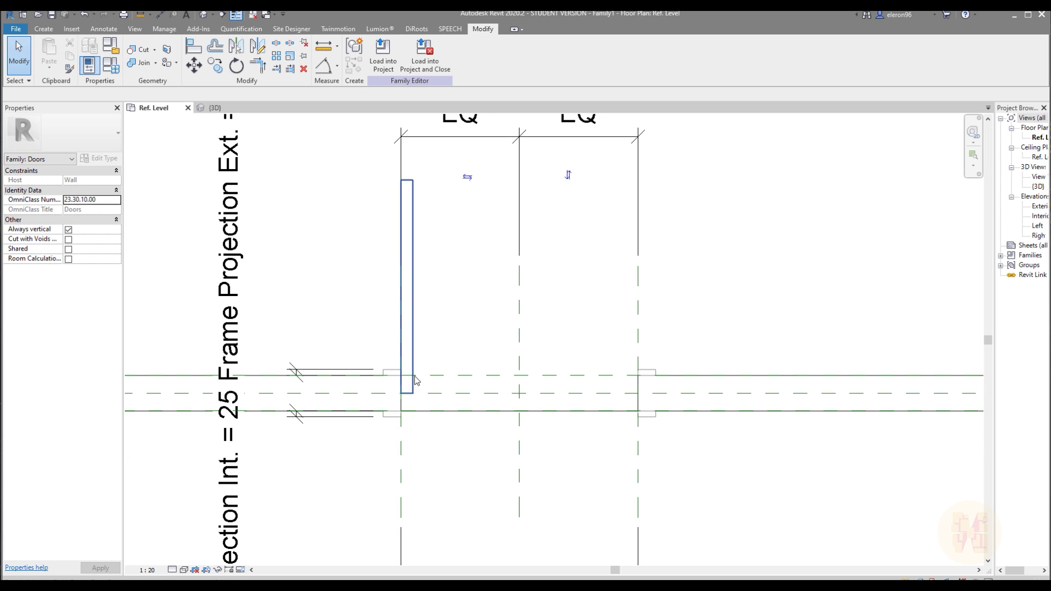
pyautogui.press('a')
pyautogui.press('l')
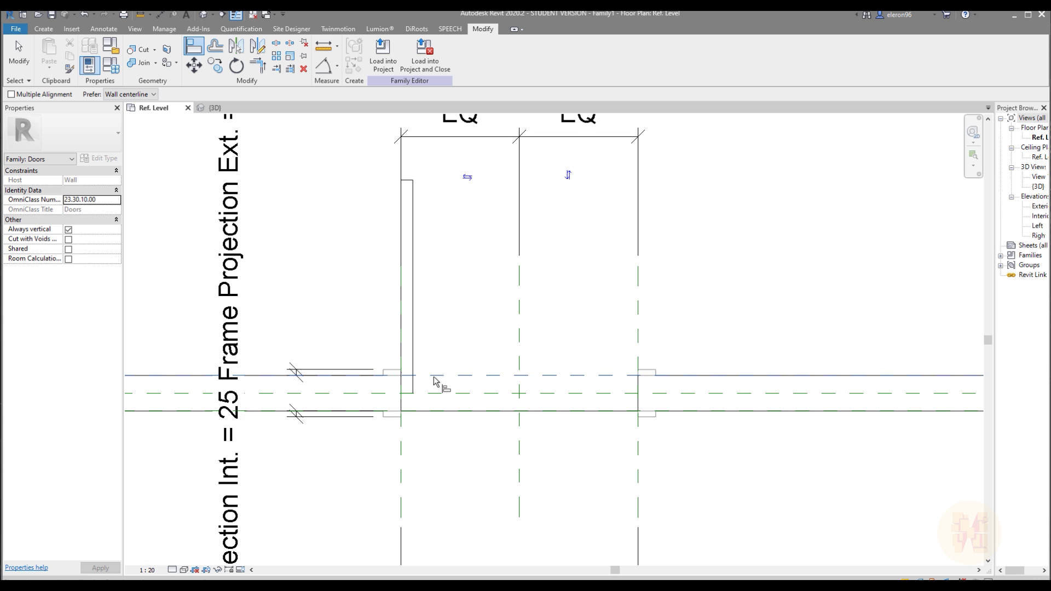
pyautogui.click(435, 381)
pyautogui.click(412, 395)
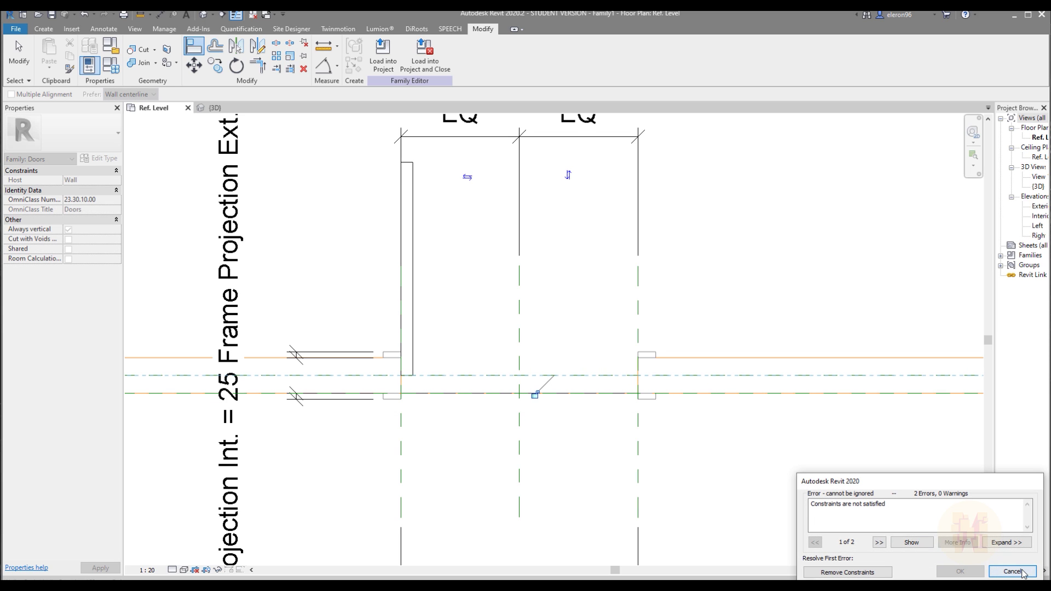
pyautogui.click(1021, 572)
pyautogui.press('Escape')
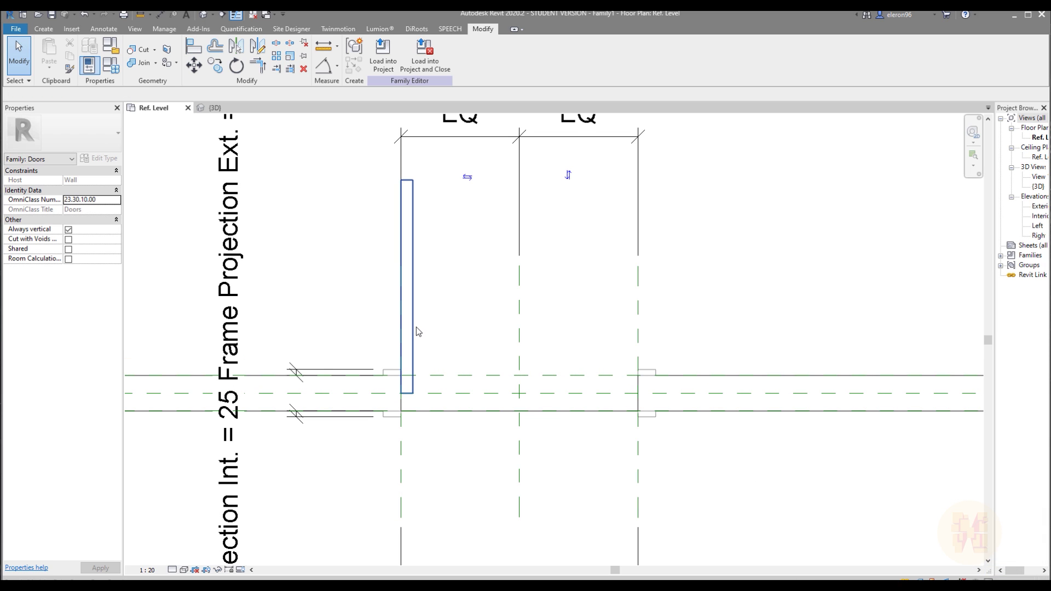
pyautogui.click(416, 327)
pyautogui.press('Escape')
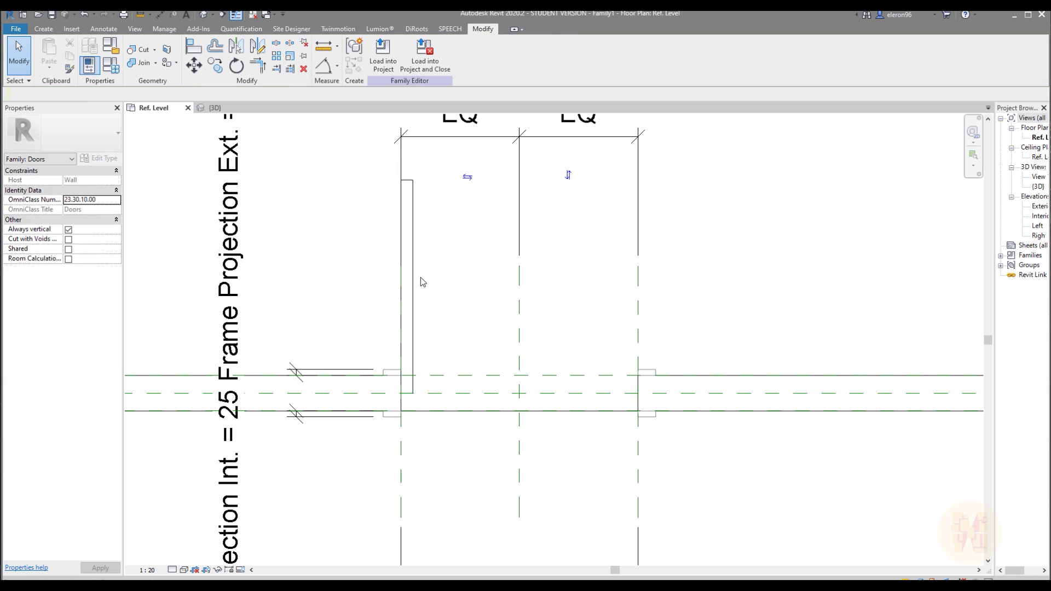
# Associate the door panel's Visible property with a new Yes/No type parameter named Left
pyautogui.click(416, 347)
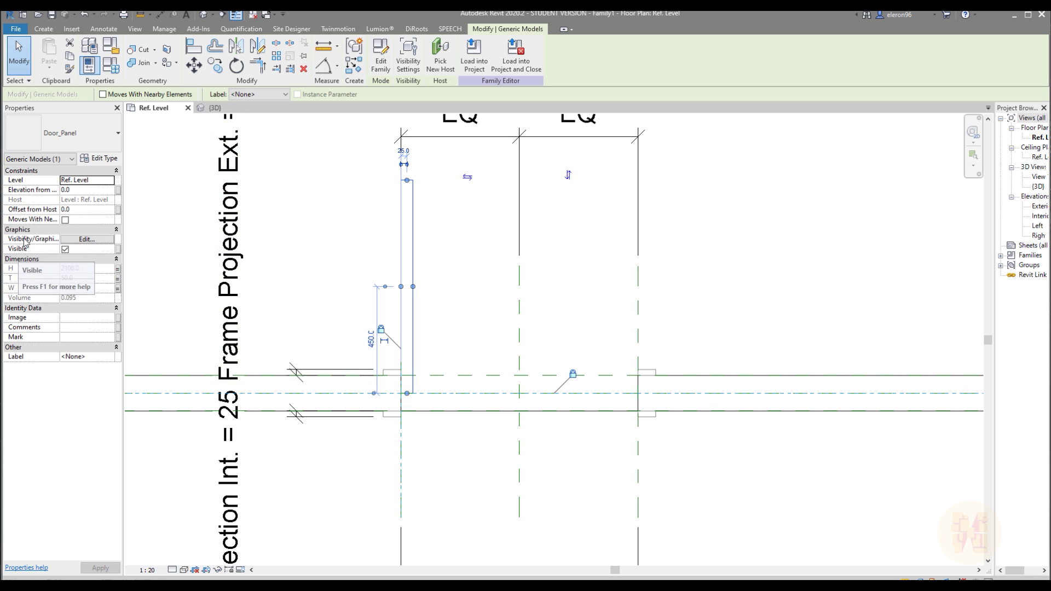
pyautogui.click(117, 249)
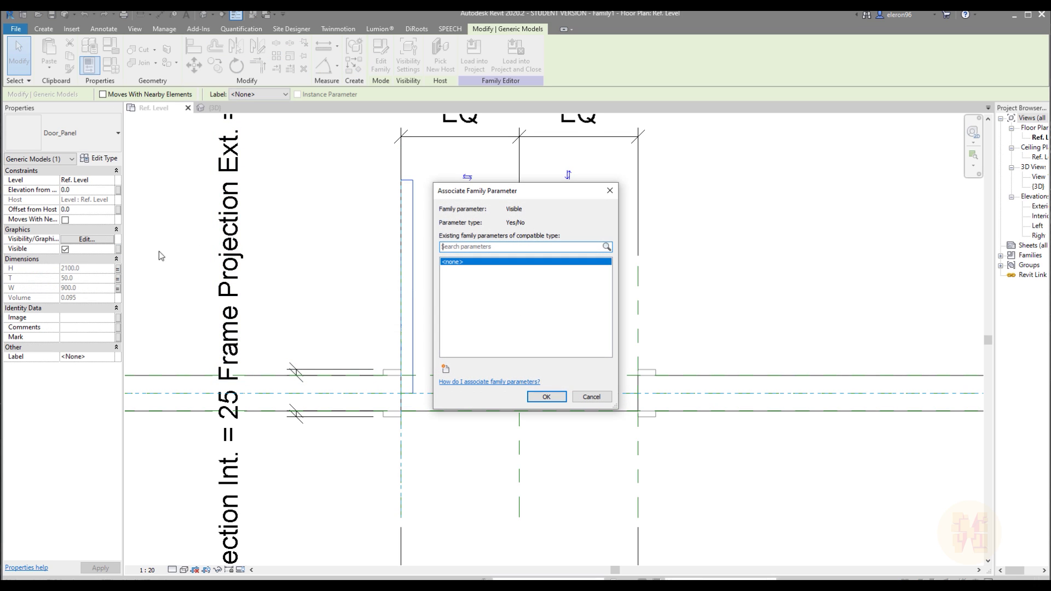
pyautogui.click(446, 369)
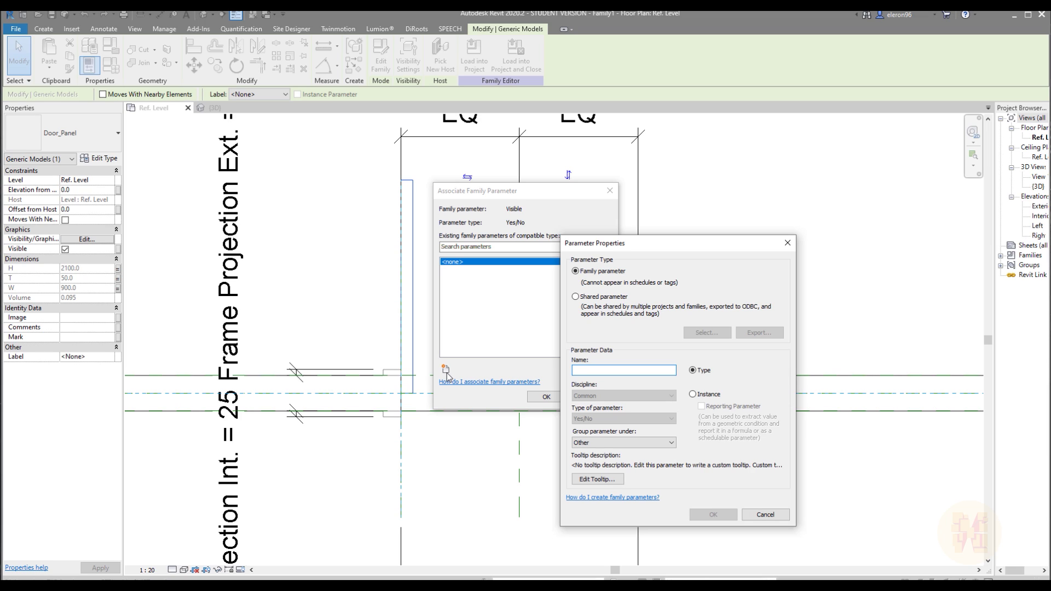
pyautogui.write('Left')
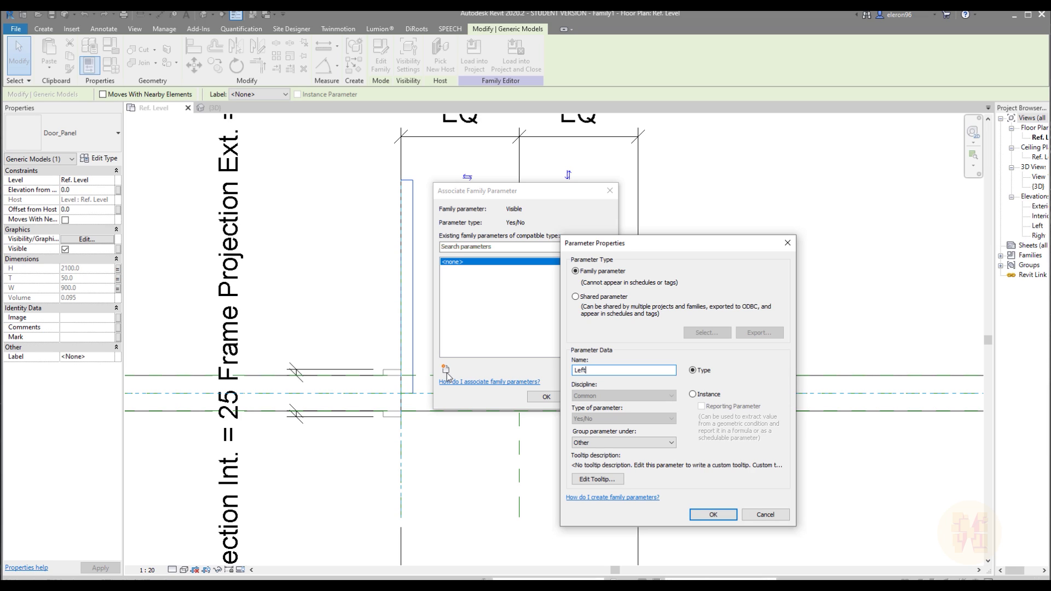
pyautogui.click(713, 515)
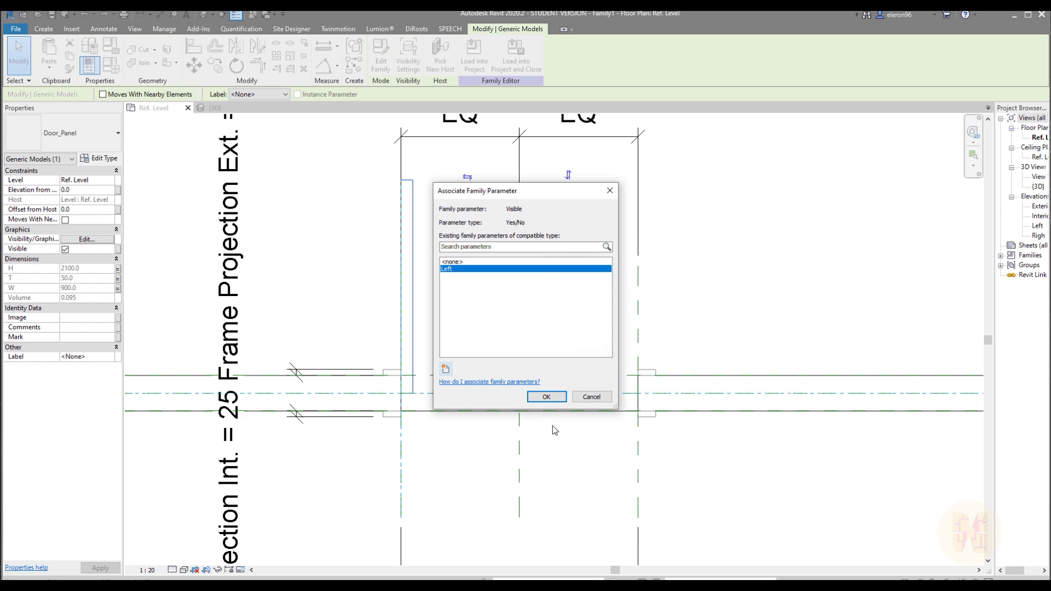
pyautogui.click(546, 398)
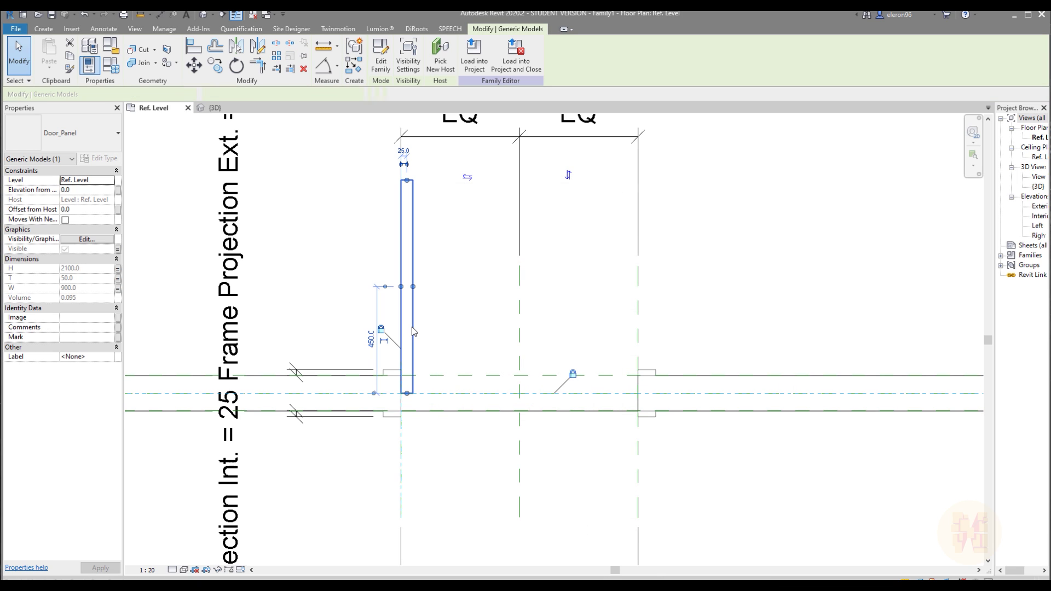
# Copy the door panel horizontally about 180 mm into the opening
pyautogui.click(215, 65)
pyautogui.click(453, 296)
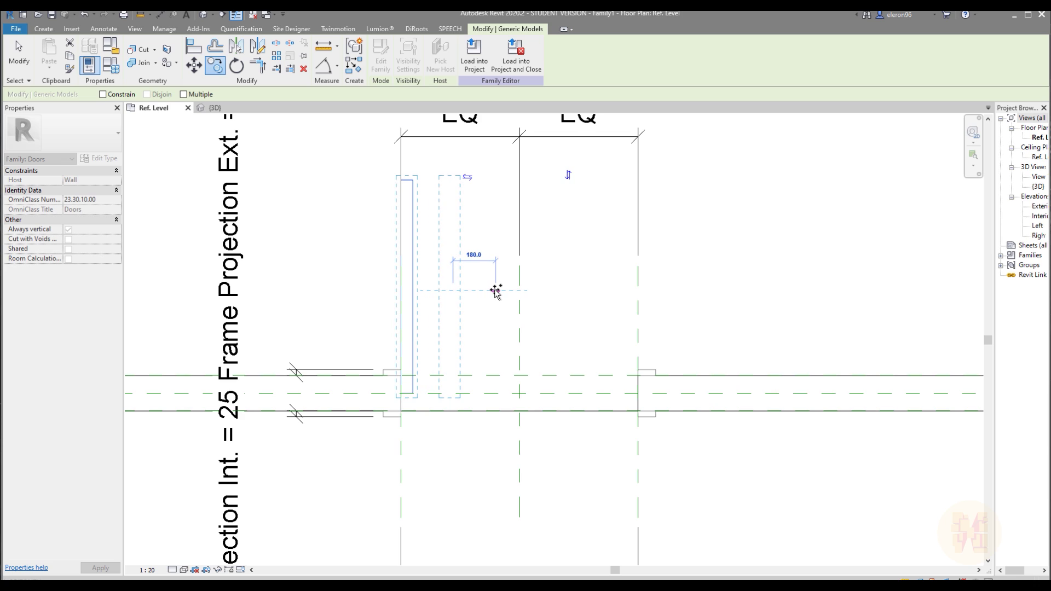
pyautogui.click(496, 294)
pyautogui.press('Escape')
# Align the copied panel with the wall's centre reference plane and the opening's right reference plane, locking it in place
pyautogui.press('a')
pyautogui.press('l')
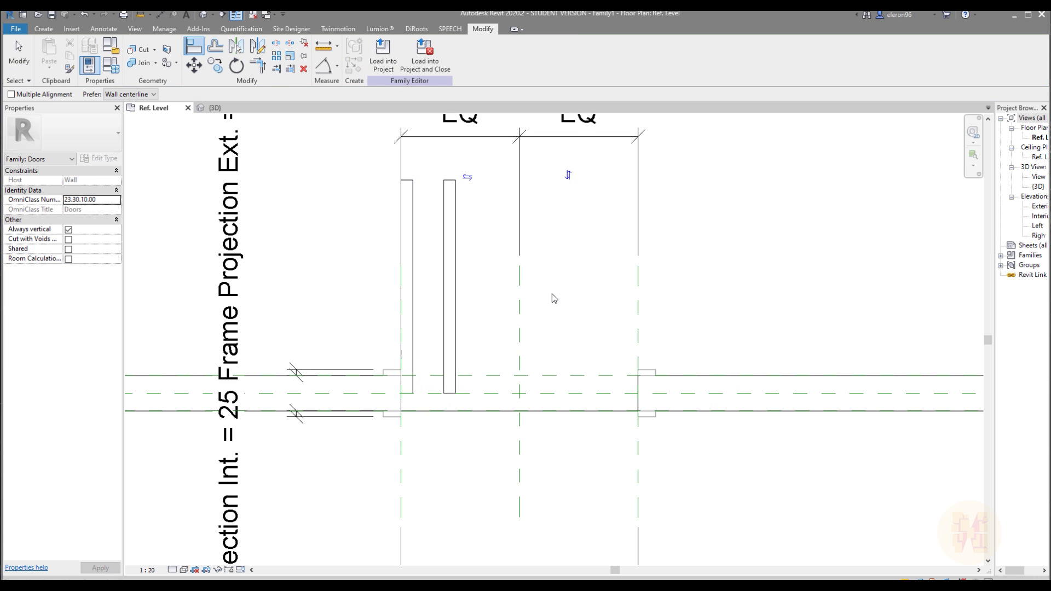
pyautogui.click(459, 394)
pyautogui.click(453, 392)
pyautogui.click(639, 291)
pyautogui.click(456, 316)
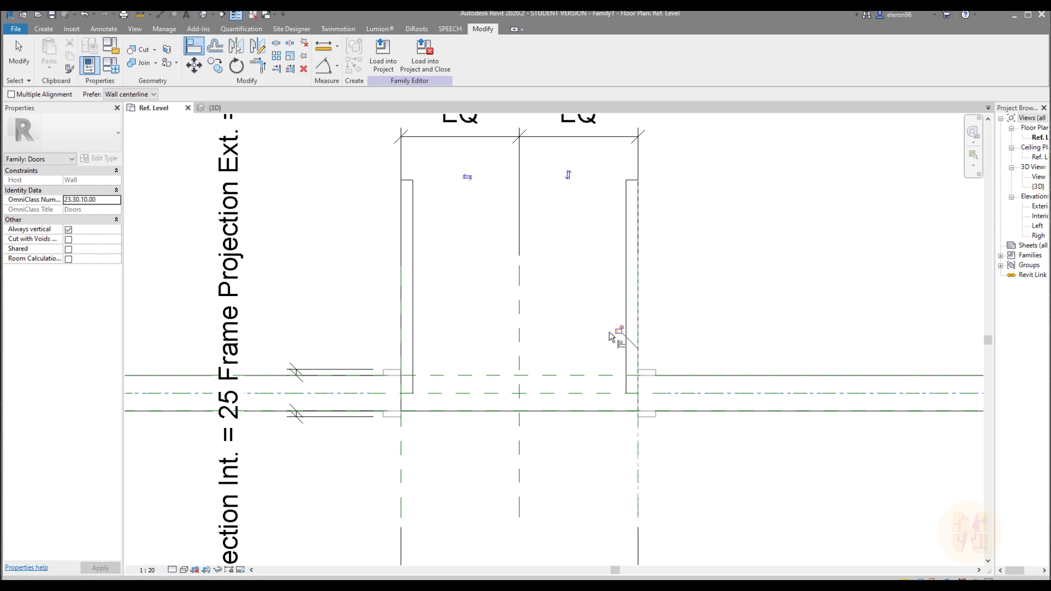
pyautogui.press('Escape')
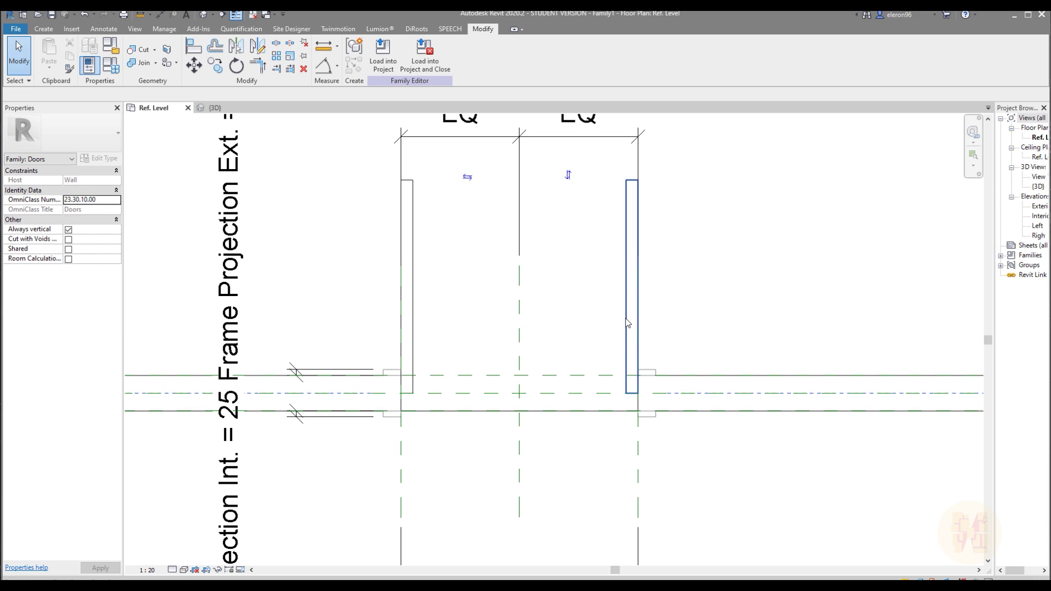
# Associate the right-hand panel's Visible property with a new Yes/No type parameter named Right
pyautogui.click(628, 324)
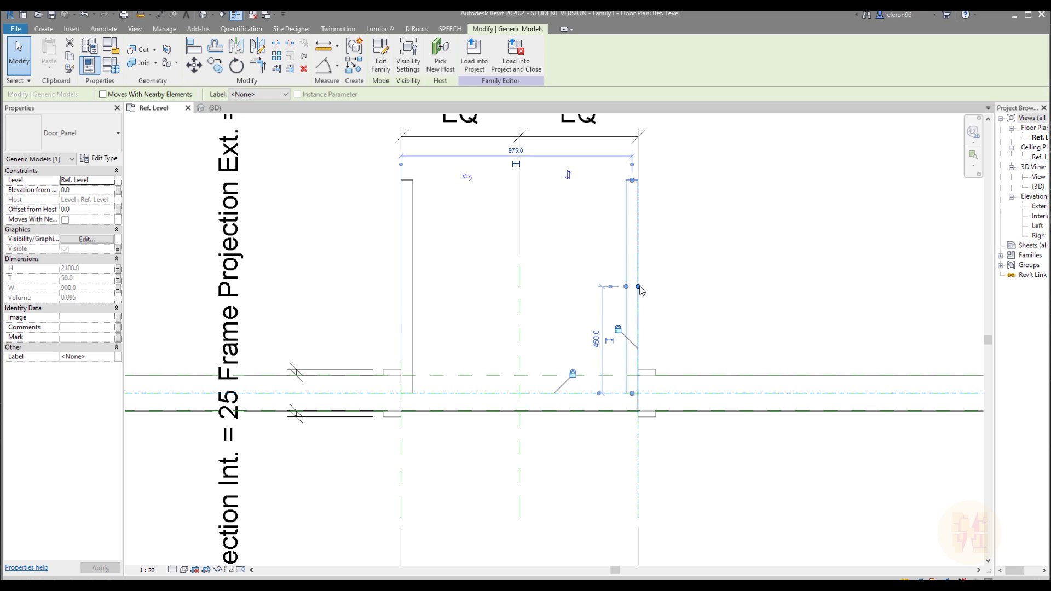
pyautogui.click(118, 249)
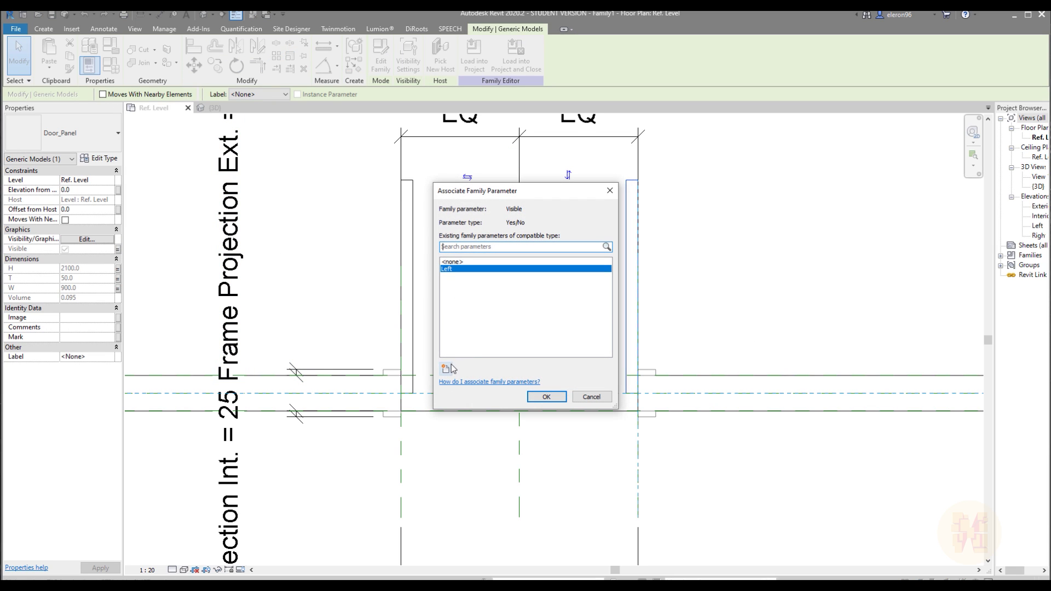
pyautogui.click(446, 369)
pyautogui.write('Right')
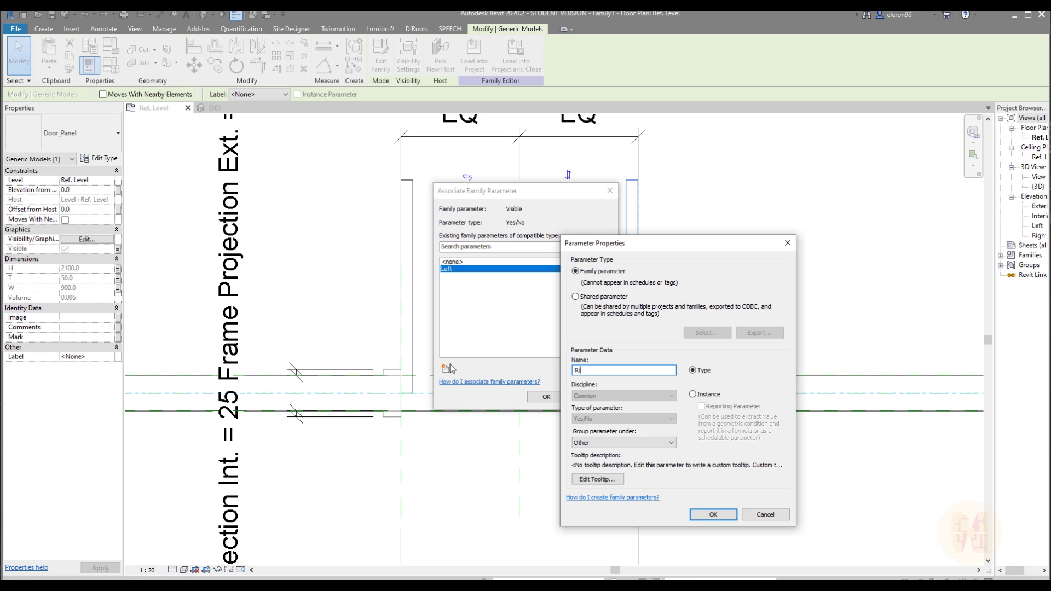
pyautogui.click(713, 515)
pyautogui.click(547, 397)
pyautogui.press('Escape')
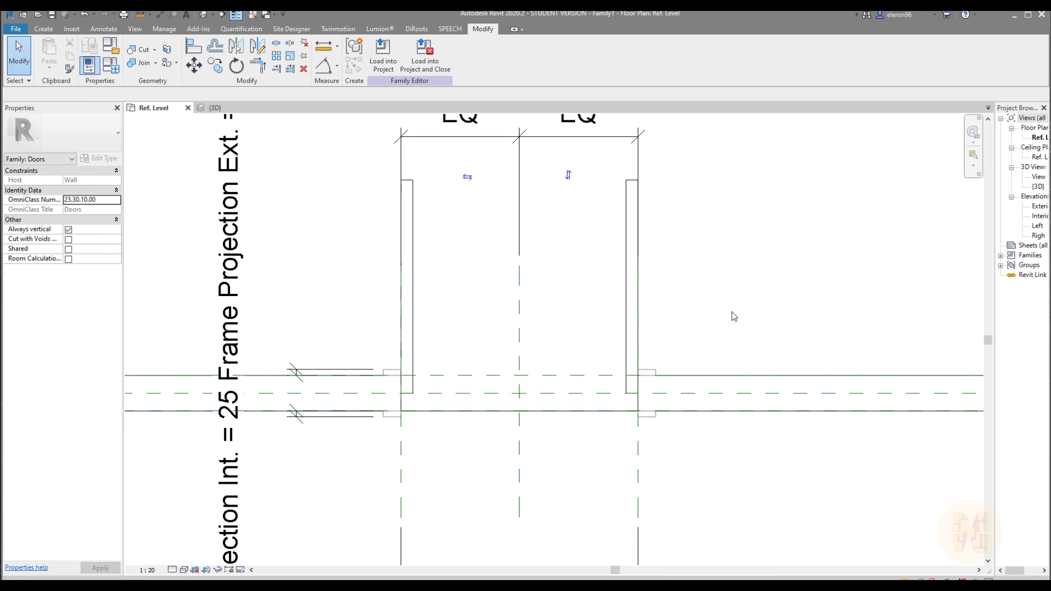
# Try to drive the Right parameter with the formula "not Left" in the family types
pyautogui.scroll(3, 734, 312)
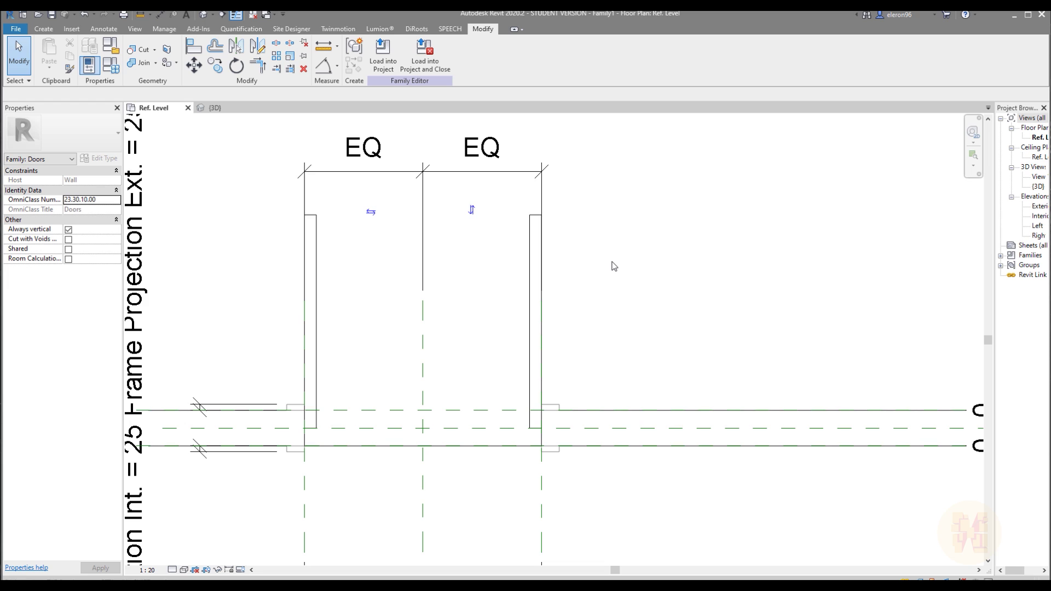
pyautogui.click(115, 68)
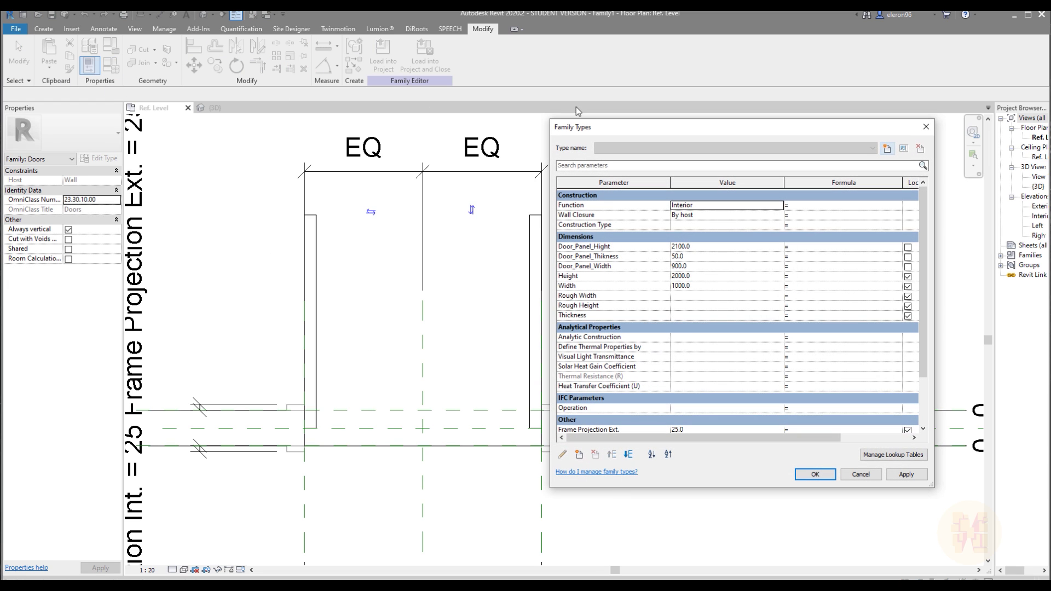
pyautogui.moveTo(608, 129); pyautogui.dragTo(511, 122)
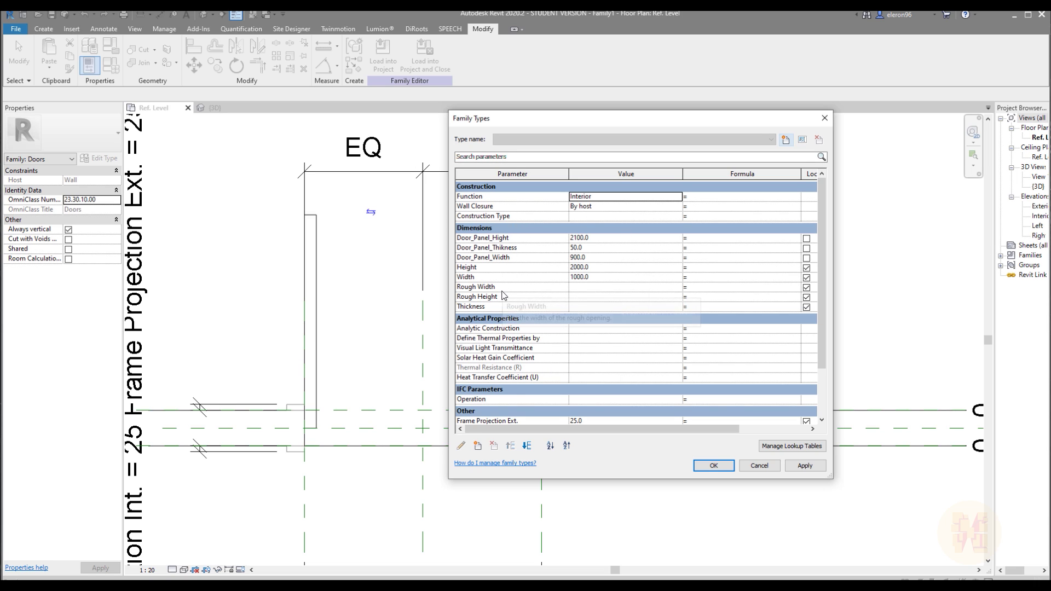
pyautogui.scroll(-3, 505, 276)
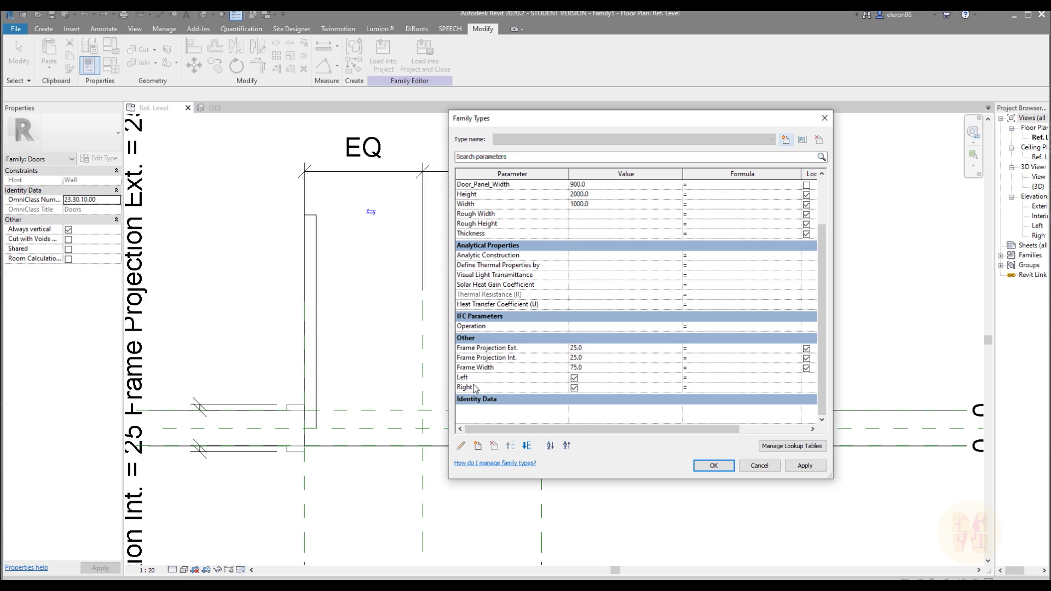
pyautogui.click(708, 380)
pyautogui.click(705, 391)
pyautogui.write('not Left')
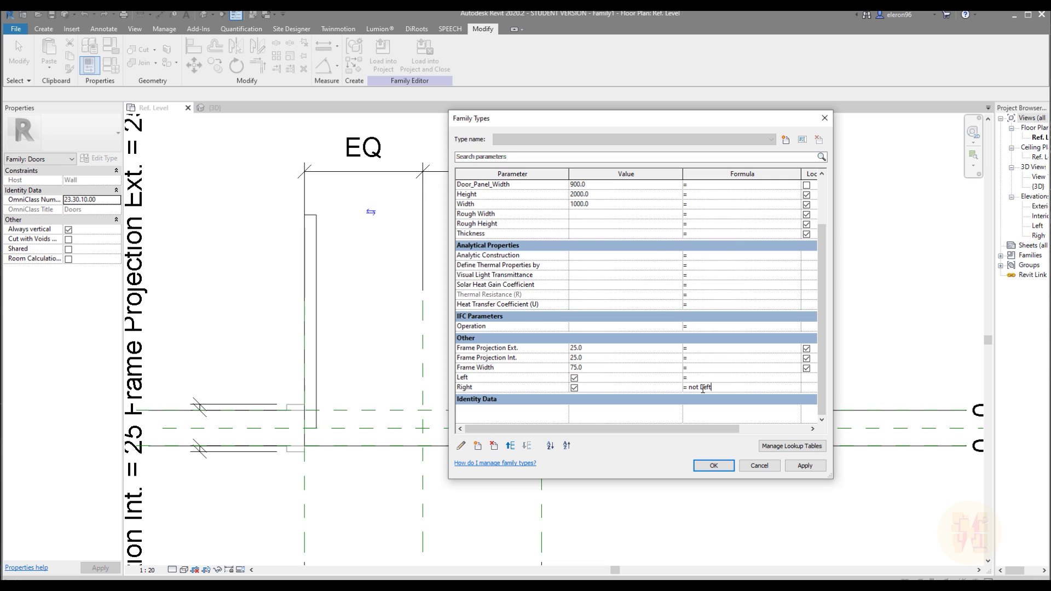
pyautogui.click(648, 420)
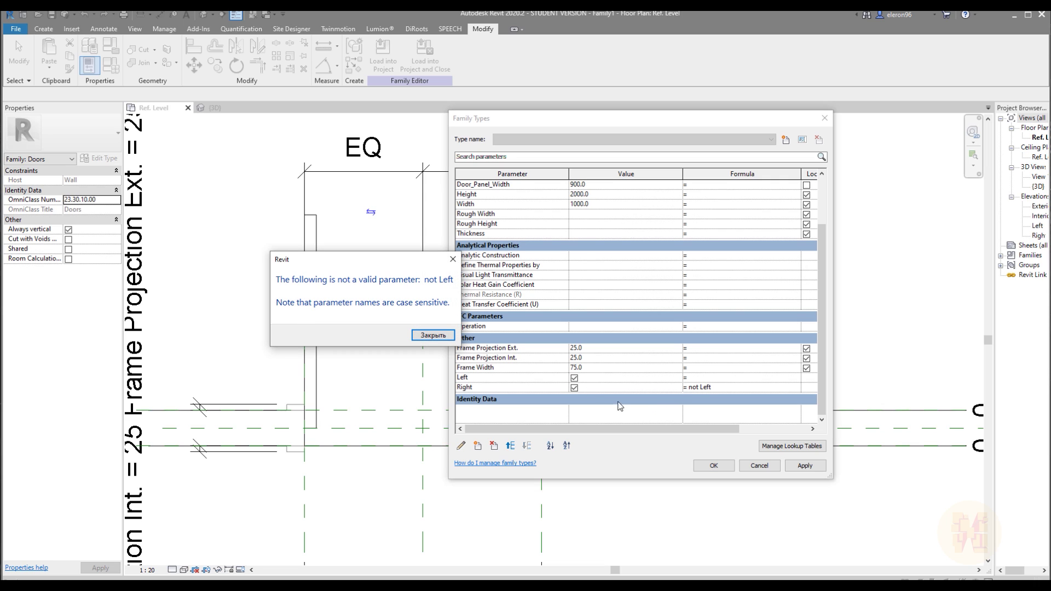
pyautogui.click(435, 335)
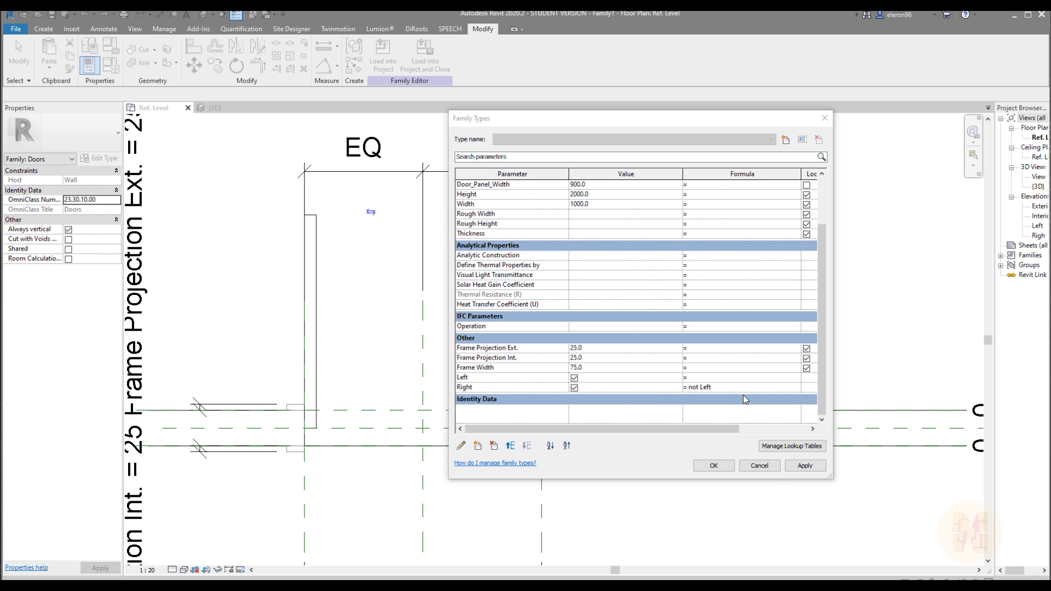
# Correct the Right parameter's formula to not(Left)
pyautogui.click(719, 387)
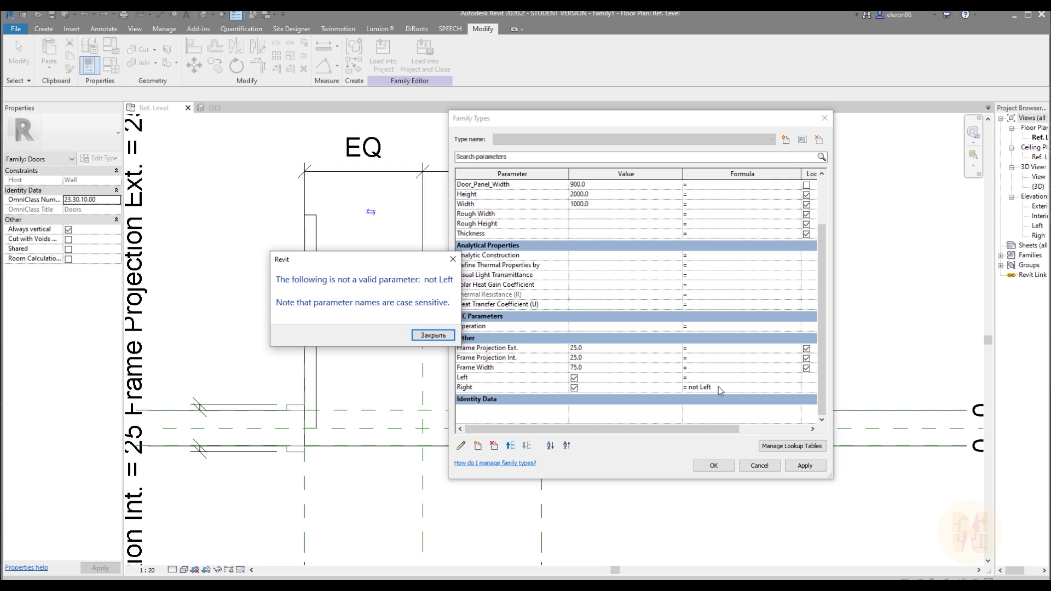
pyautogui.click(435, 335)
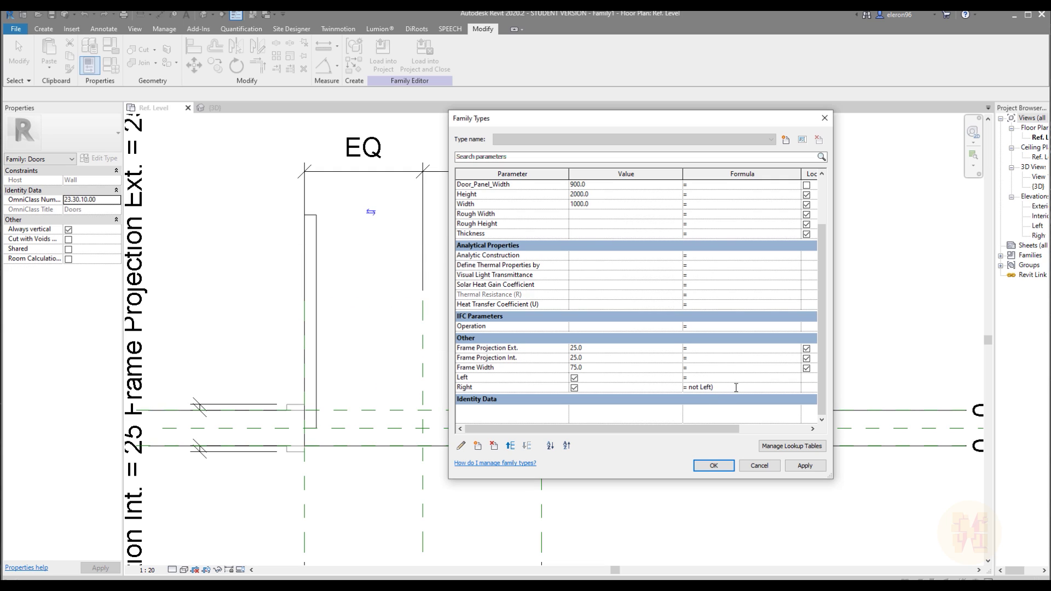
pyautogui.write('(')
pyautogui.click(682, 420)
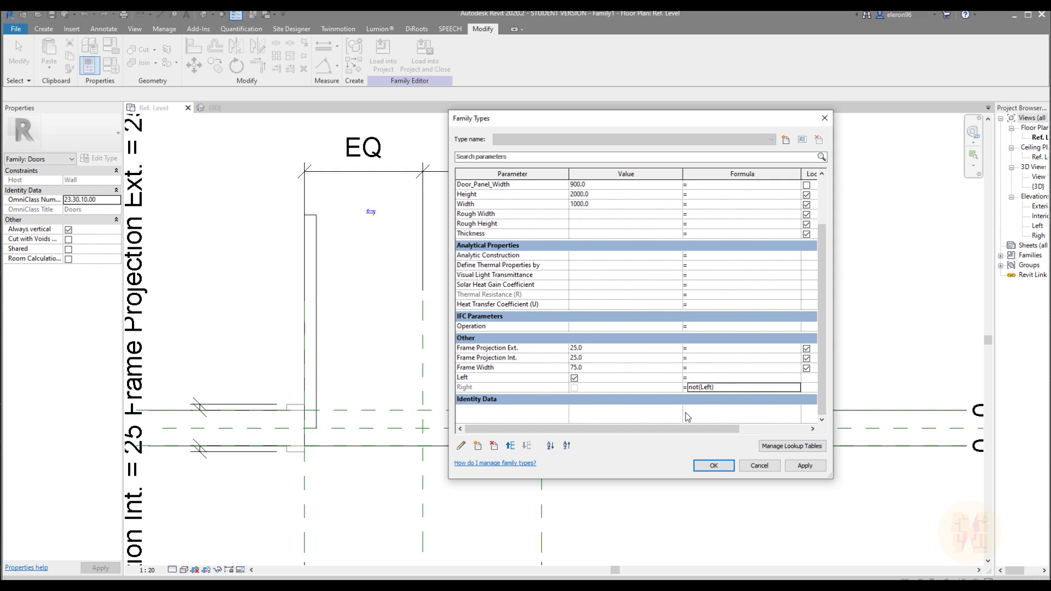
# Turn off the Left parameter and create a family type named Right
pyautogui.click(574, 378)
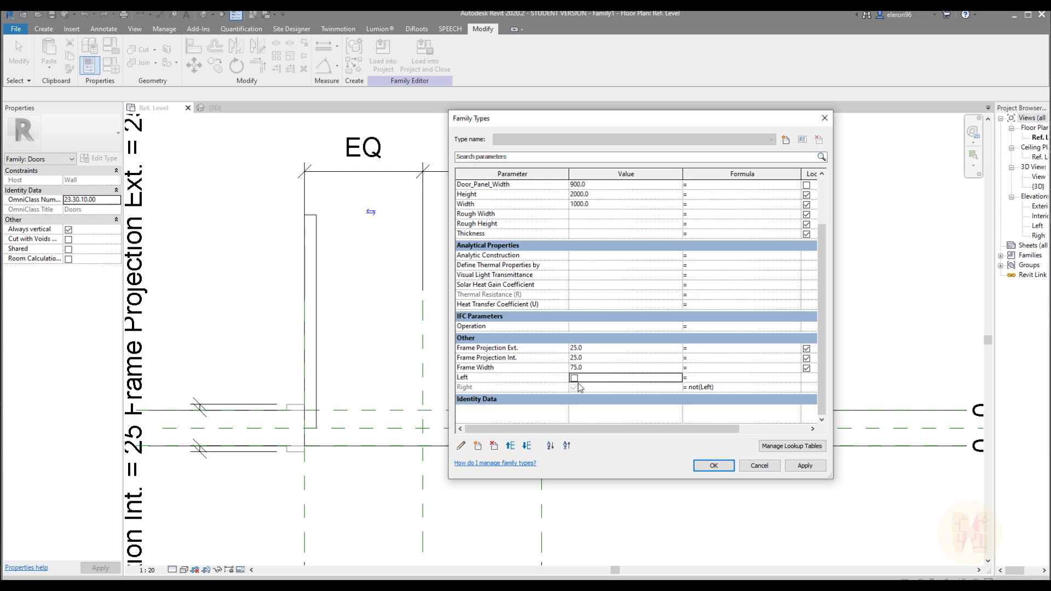
pyautogui.click(787, 140)
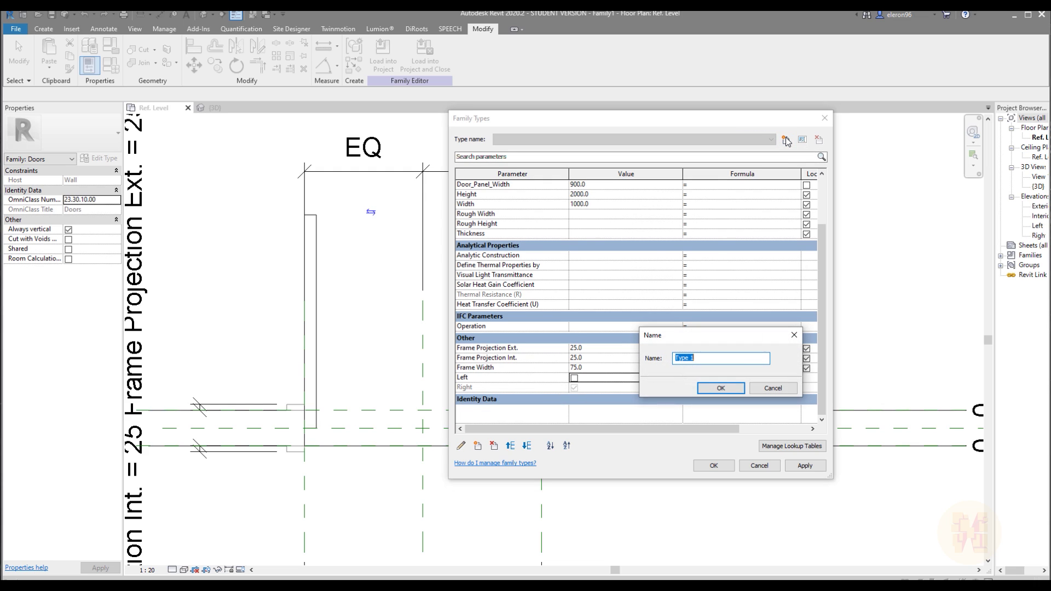
pyautogui.write('R')
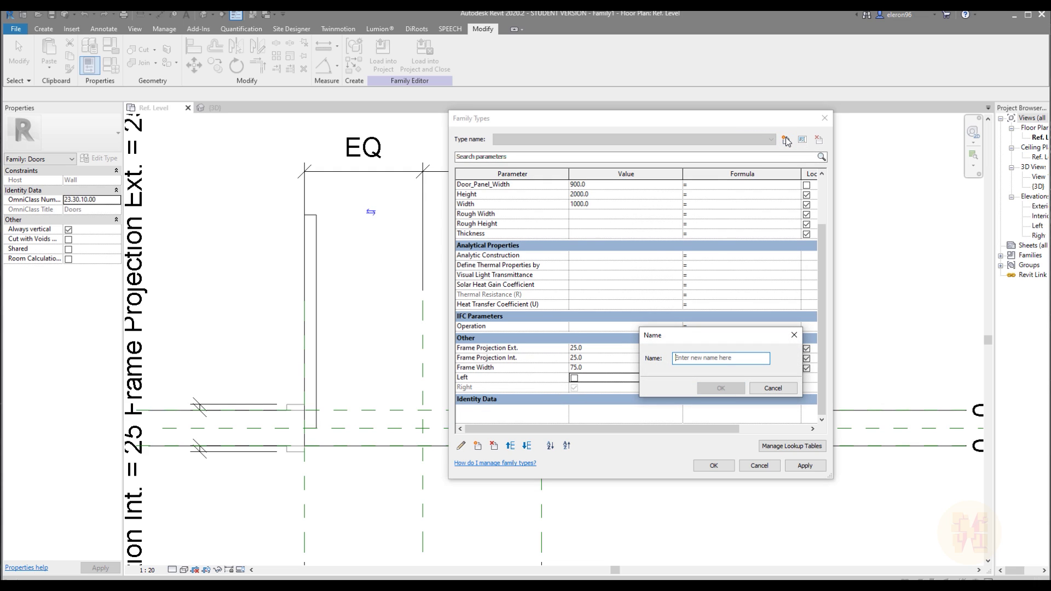
pyautogui.write('Ri')
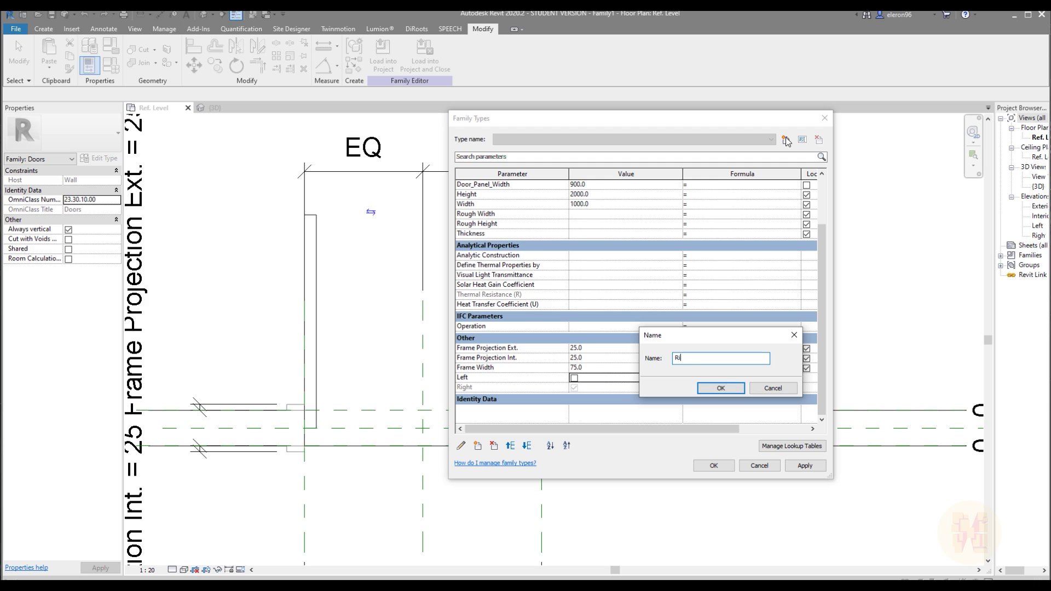
pyautogui.press('Return')
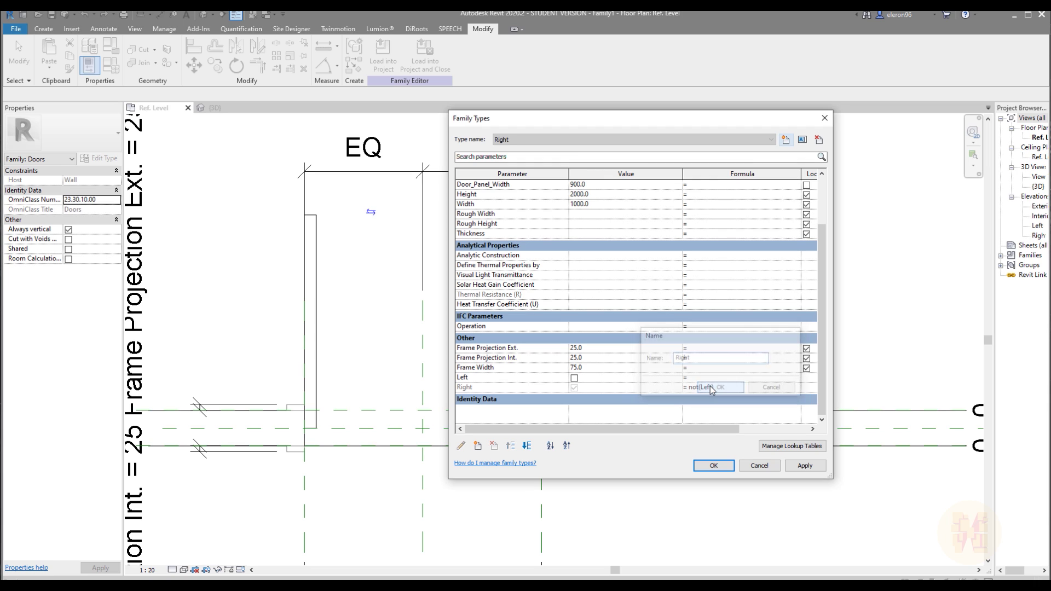
# Create a family type named Left with the Left parameter turned on, and accept the family types
pyautogui.click(786, 141)
pyautogui.write('Le')
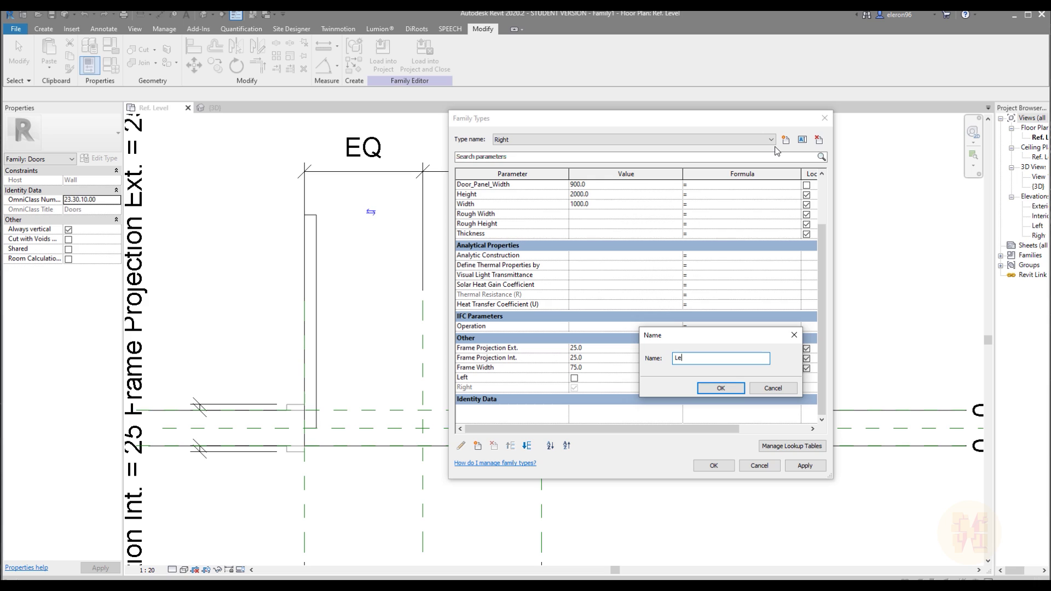
pyautogui.write('ft')
pyautogui.click(721, 389)
pyautogui.click(574, 378)
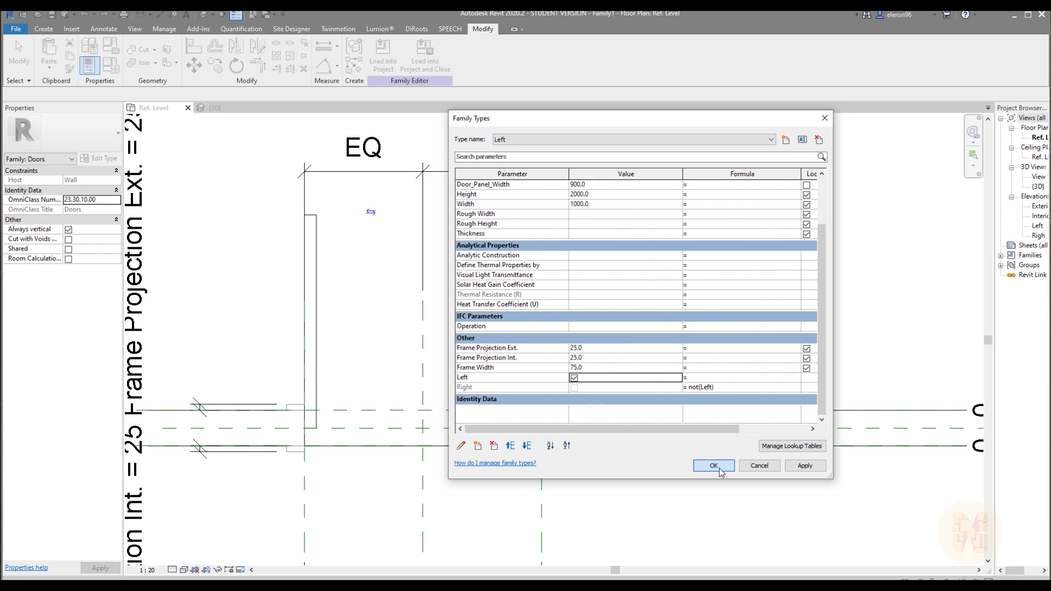
pyautogui.click(720, 466)
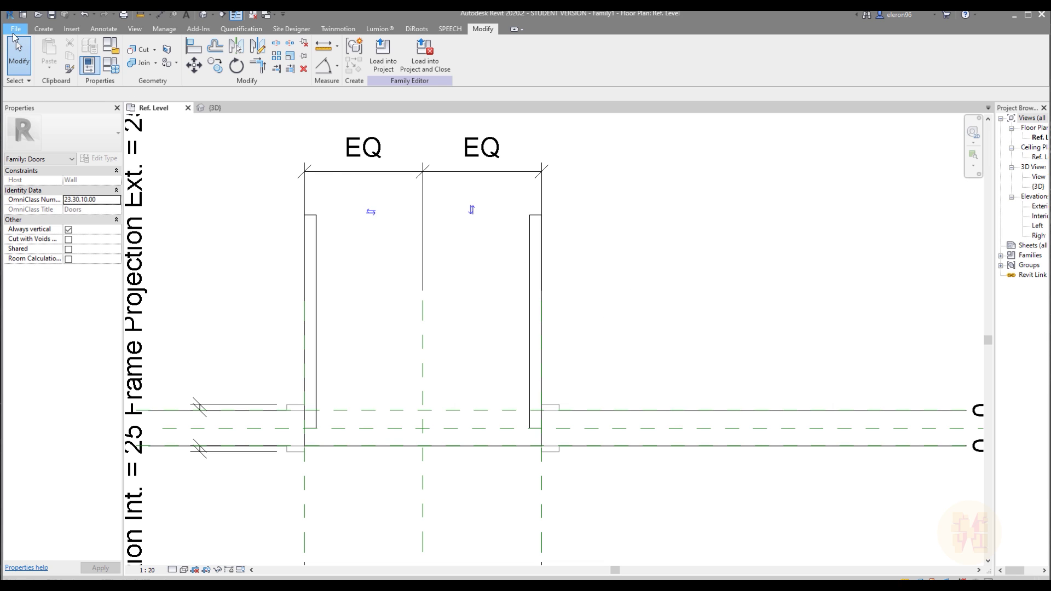
# Create a new project from the Construction Template
pyautogui.click(15, 28)
pyautogui.moveTo(74, 71)
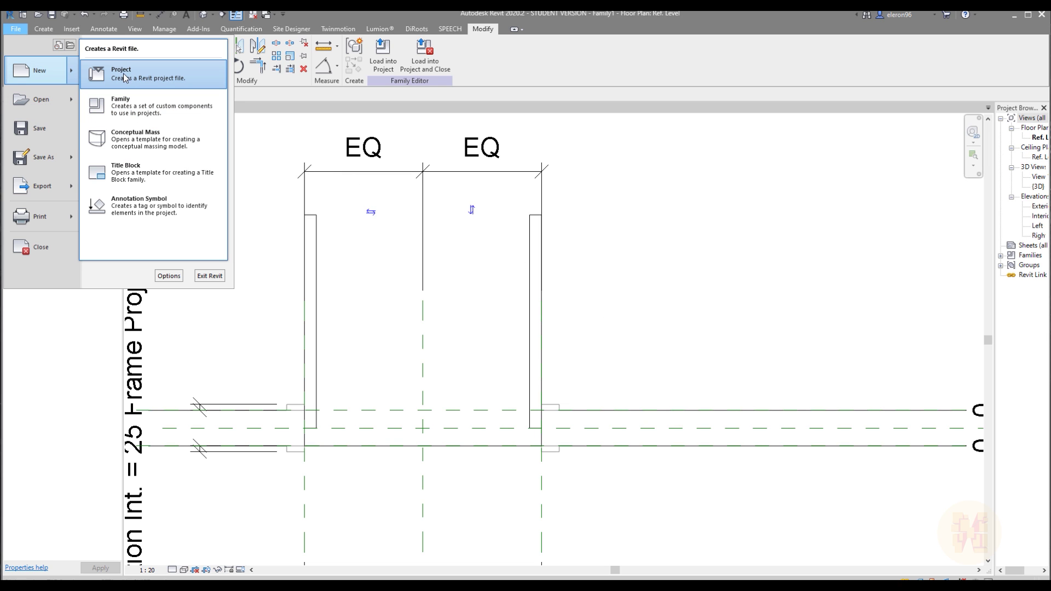
pyautogui.click(142, 81)
pyautogui.click(437, 253)
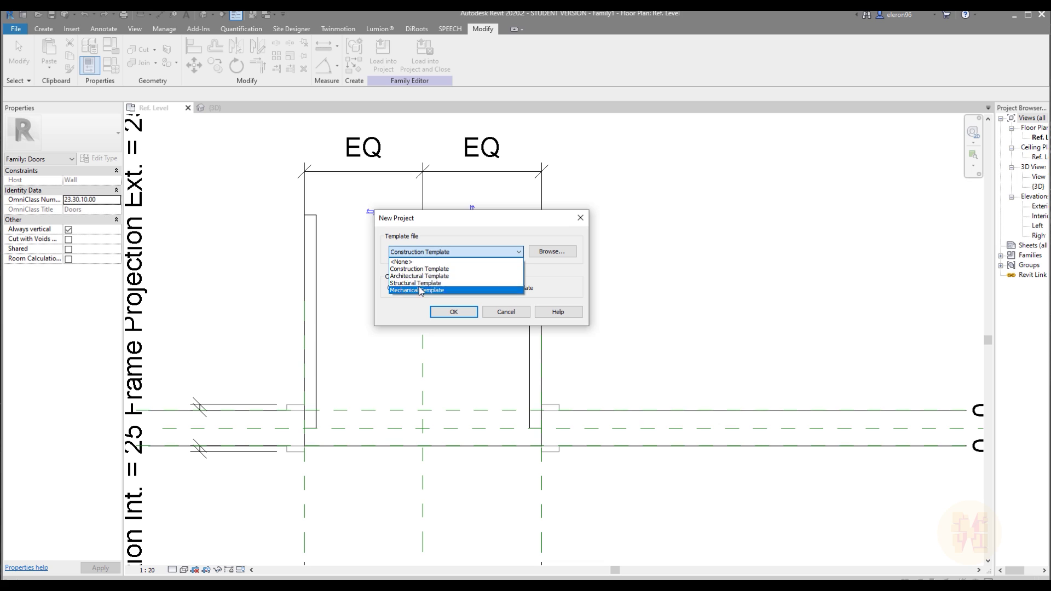
pyautogui.click(421, 271)
pyautogui.click(443, 311)
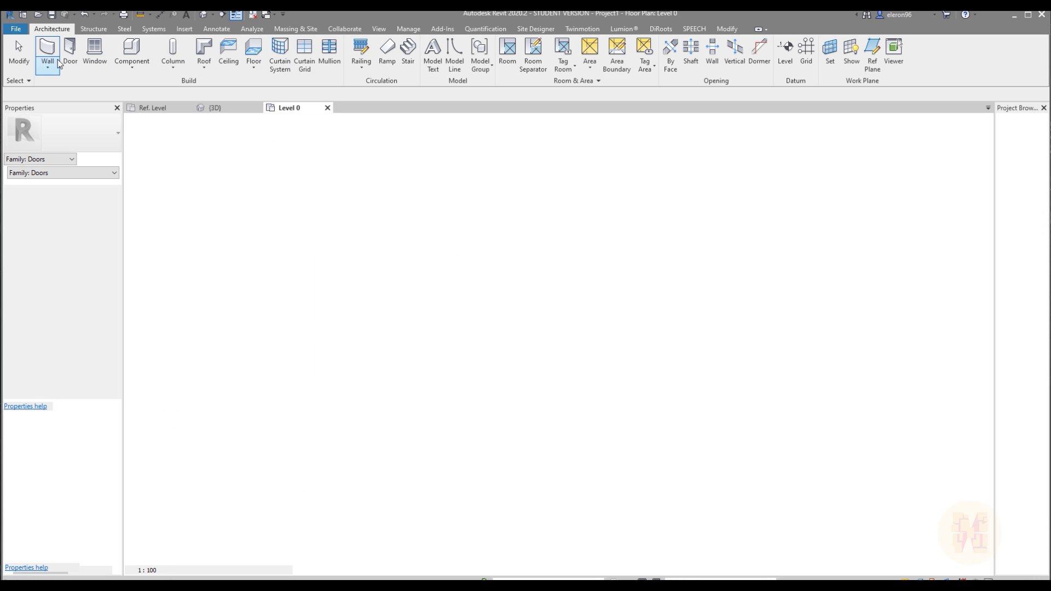
# Draw a horizontal wall about 8700 mm long on the Level 0 floor plan
pyautogui.click(57, 50)
pyautogui.scroll(2, 580, 357)
pyautogui.click(398, 311)
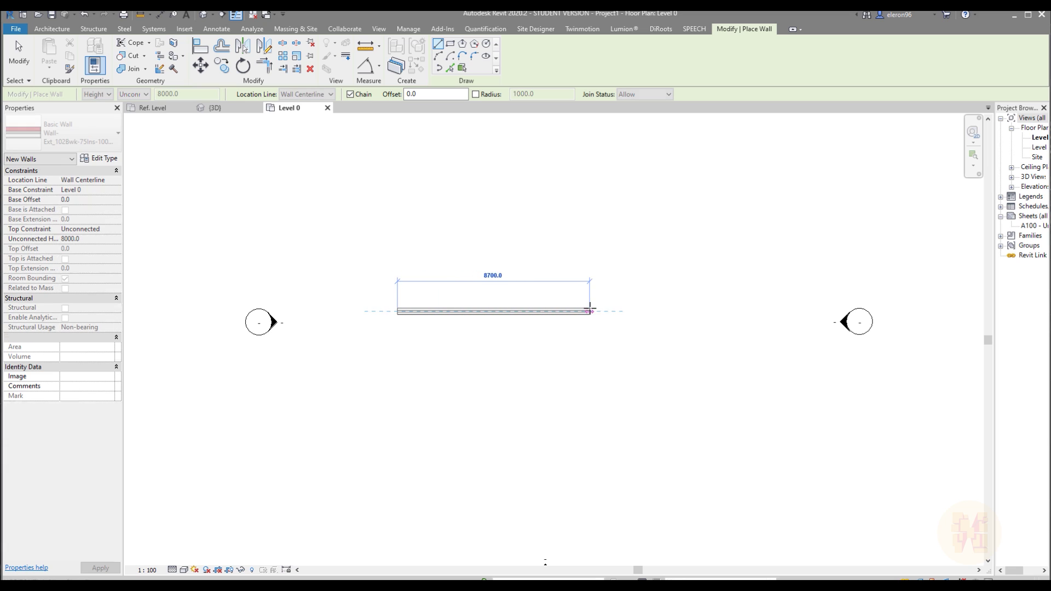
pyautogui.click(590, 311)
pyautogui.scroll(2, 446, 299)
pyautogui.press('Escape')
pyautogui.scroll(2, 443, 287)
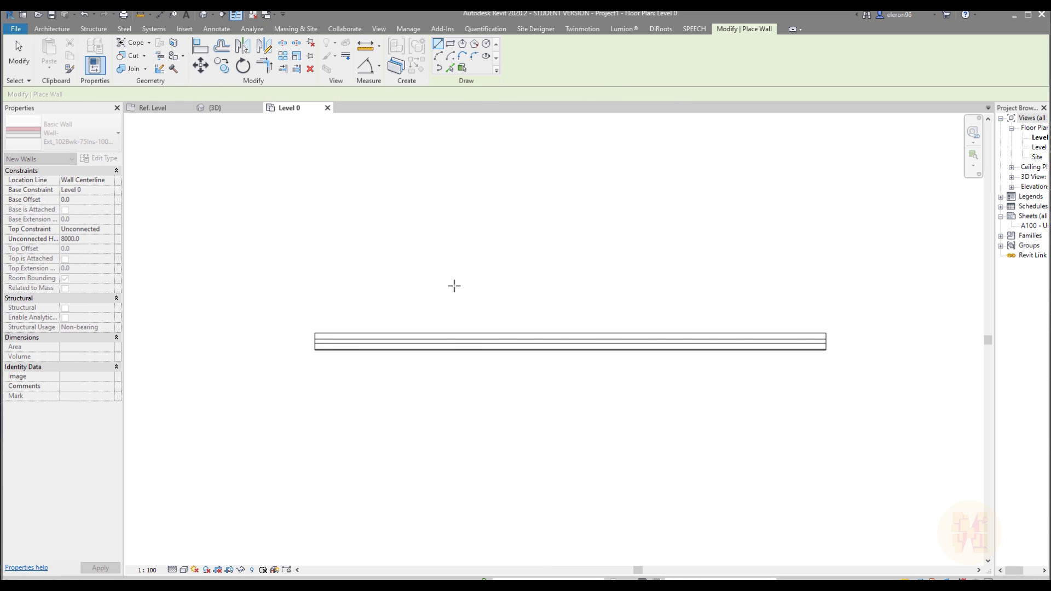
# Load the door family into the project and place two Right-type doors in the wall, the first about 1000 mm from its left end
pyautogui.click(156, 107)
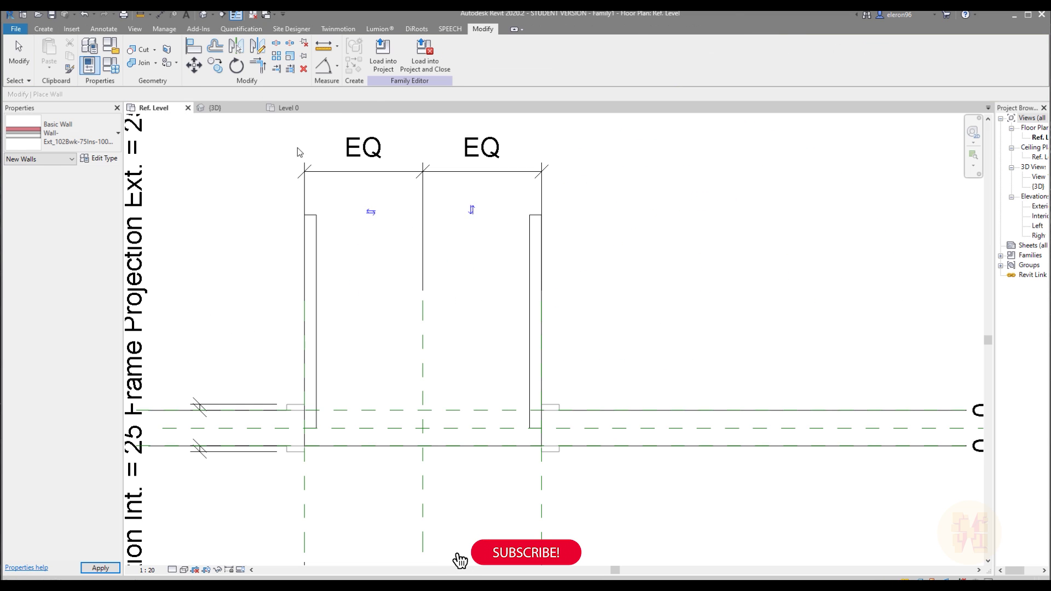
pyautogui.click(383, 55)
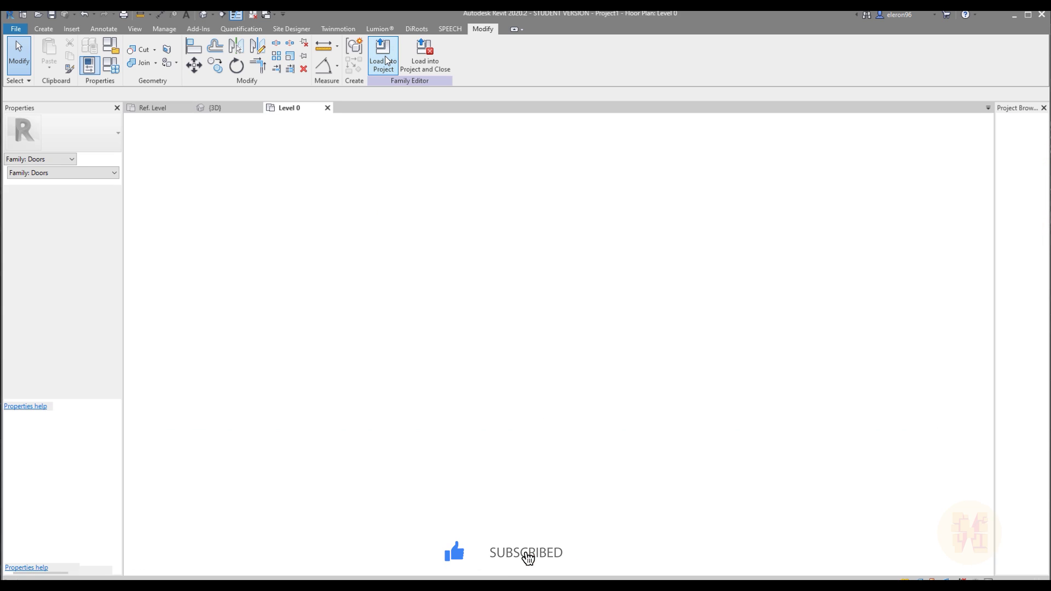
pyautogui.click(375, 335)
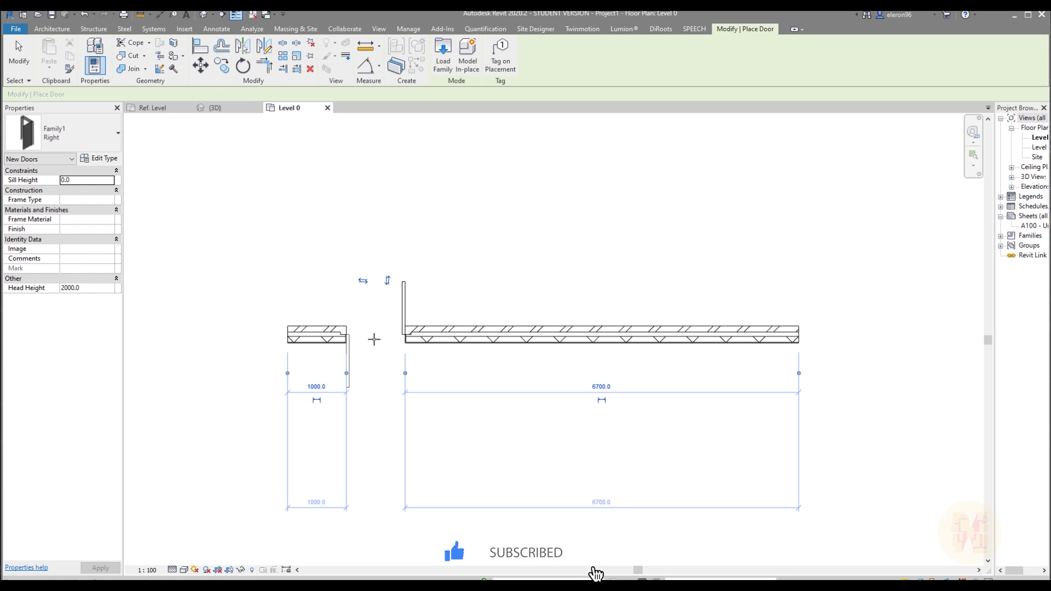
pyautogui.scroll(2, 393, 312)
pyautogui.click(542, 341)
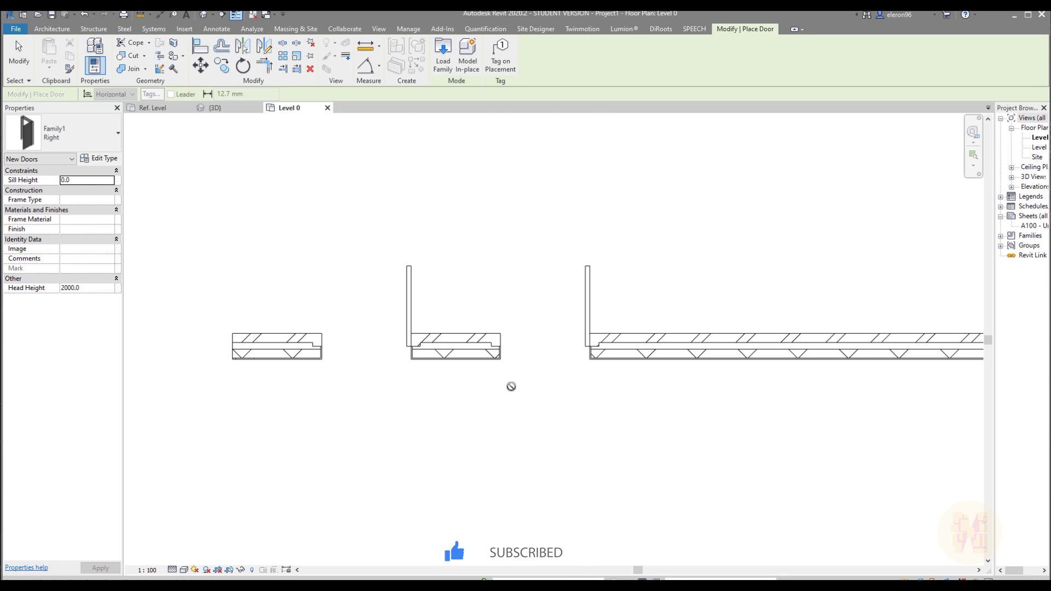
# Finish placing doors and change the second door in the wall to the Left type of Family1
pyautogui.press('Escape')
pyautogui.press('Escape')
pyautogui.click(405, 291)
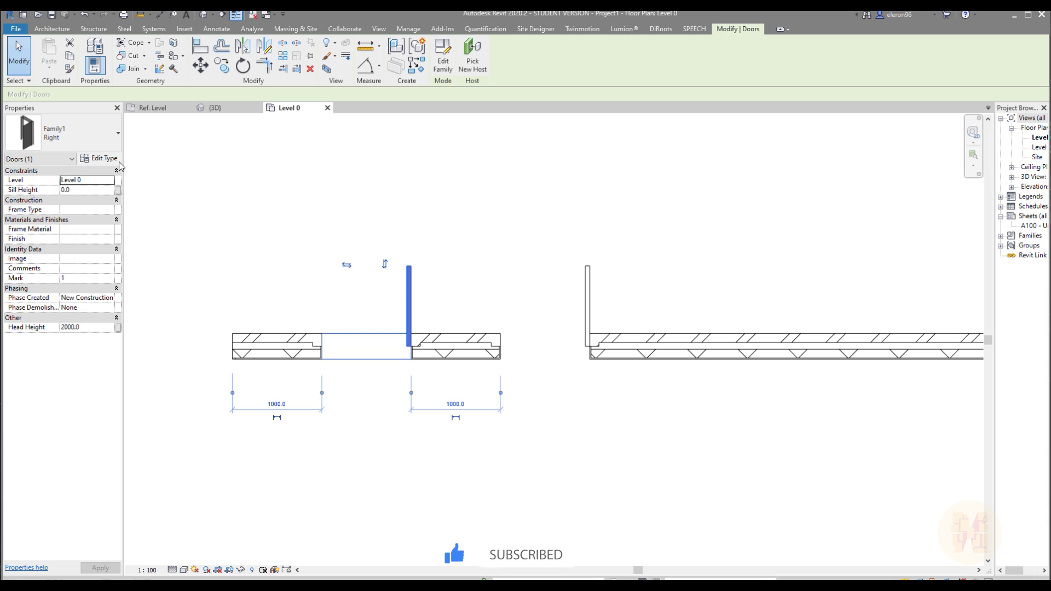
pyautogui.click(588, 279)
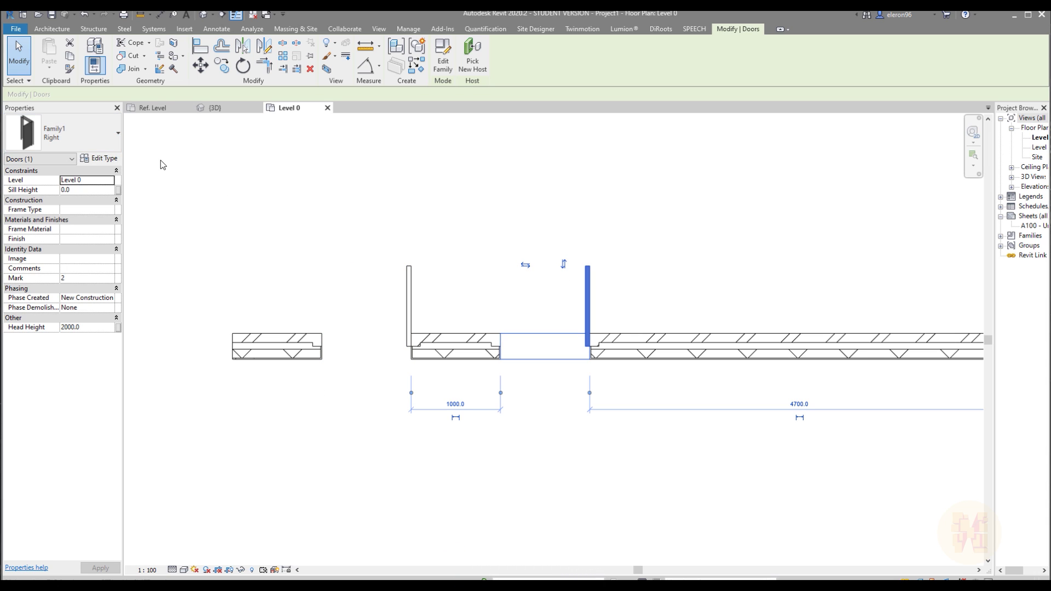
pyautogui.click(89, 138)
pyautogui.click(72, 301)
pyautogui.click(526, 213)
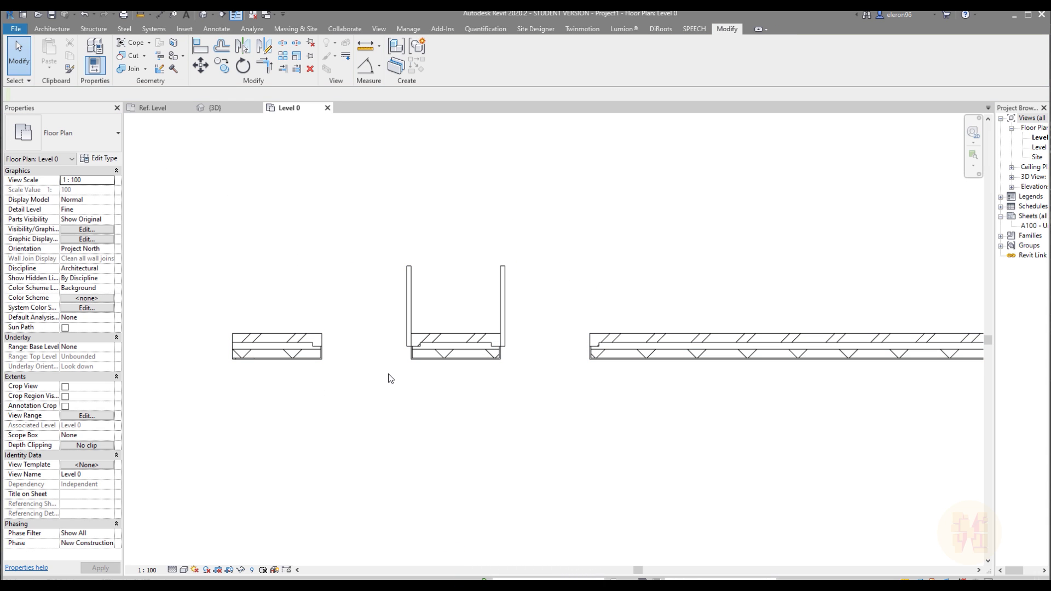
# Flip the first door through its swing orientations and bring it back to its original one
pyautogui.click(406, 302)
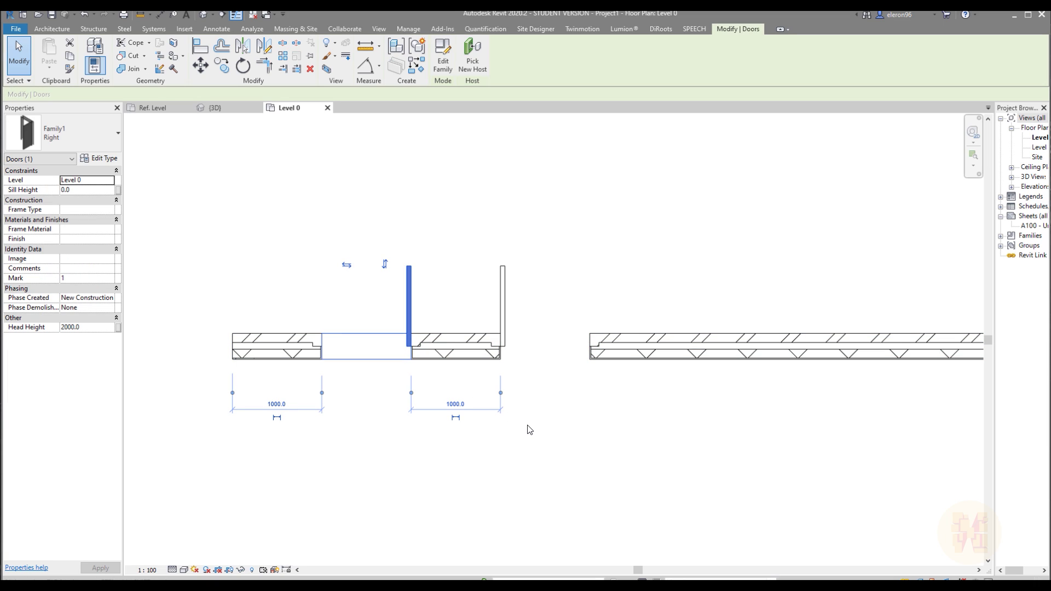
pyautogui.press('space')
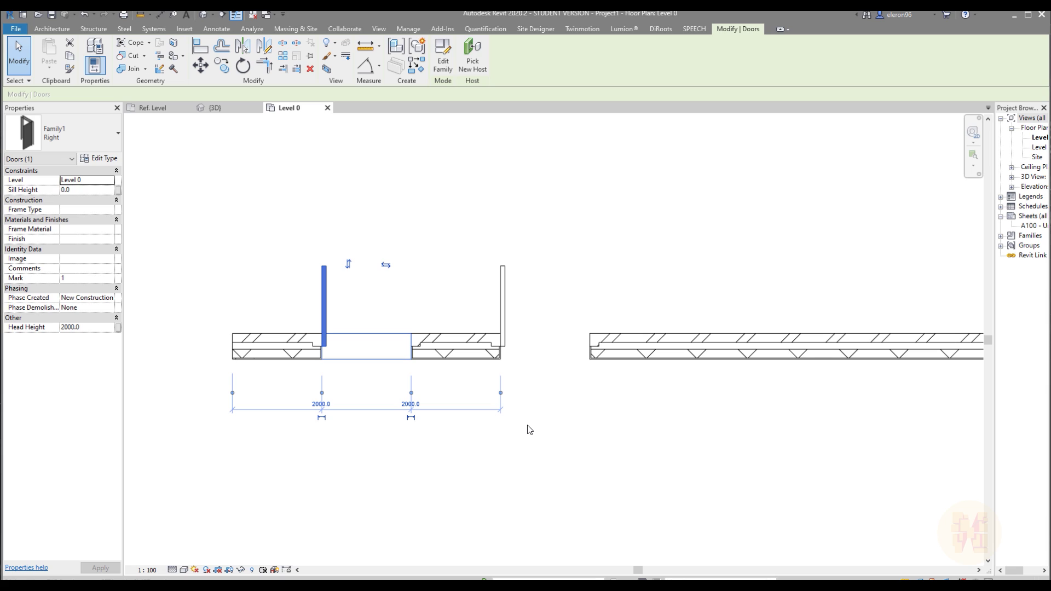
pyautogui.press('space')
pyautogui.press('space')
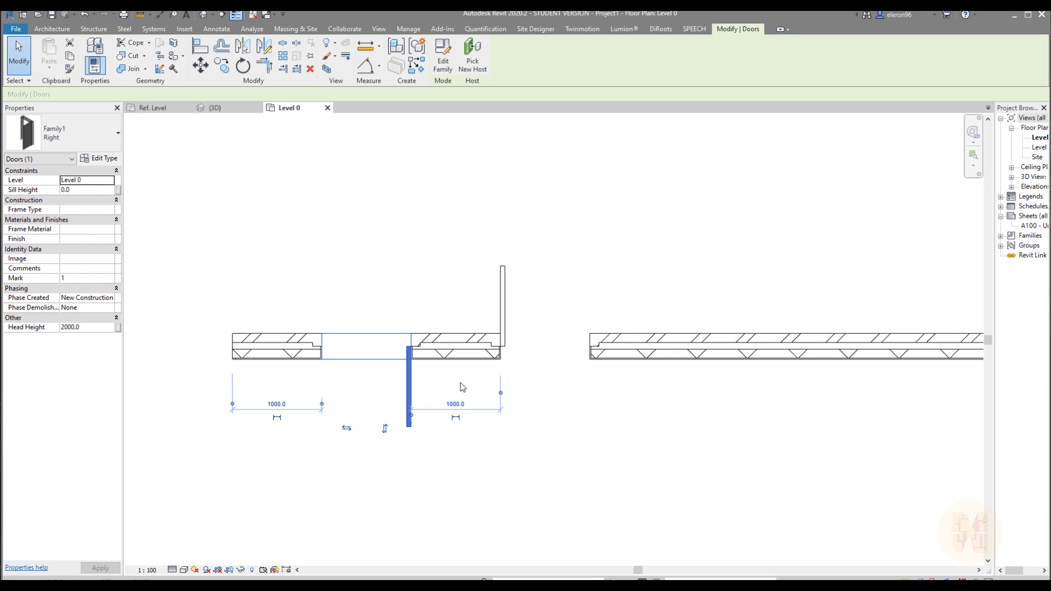
pyautogui.press('space')
pyautogui.moveTo(521, 404); pyautogui.dragTo(493, 401, button='middle')
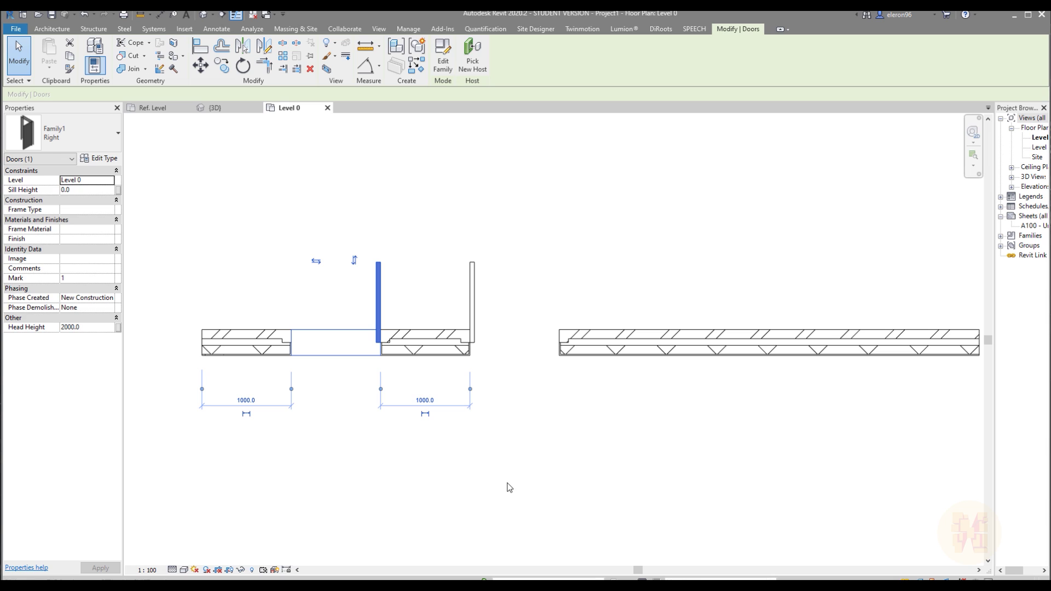
pyautogui.click(476, 489)
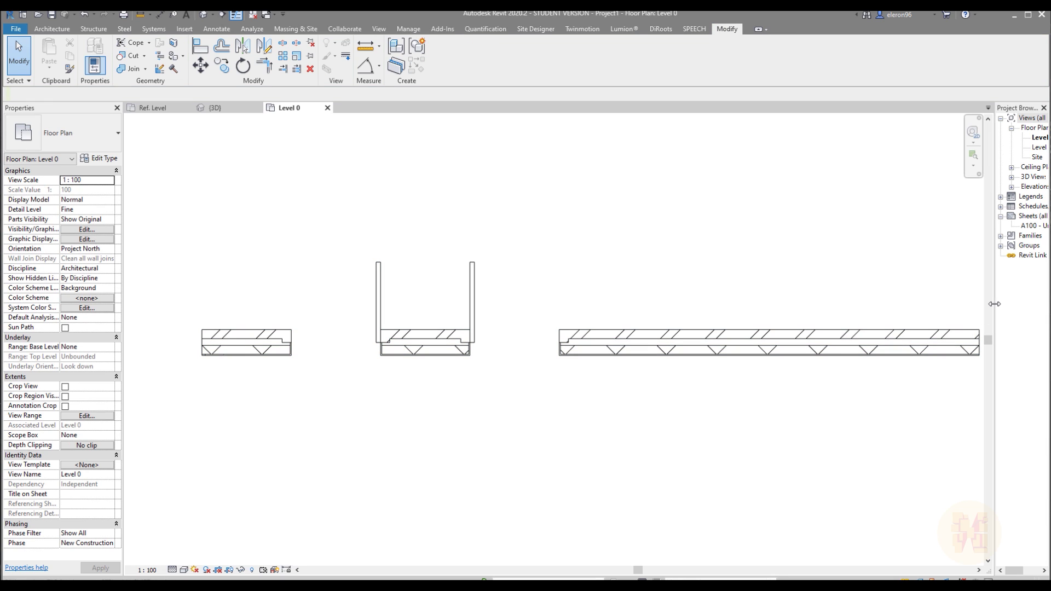
# Create a new schedule of building components for the Doors category, named Door Schedule
pyautogui.moveTo(995, 304); pyautogui.dragTo(868, 301)
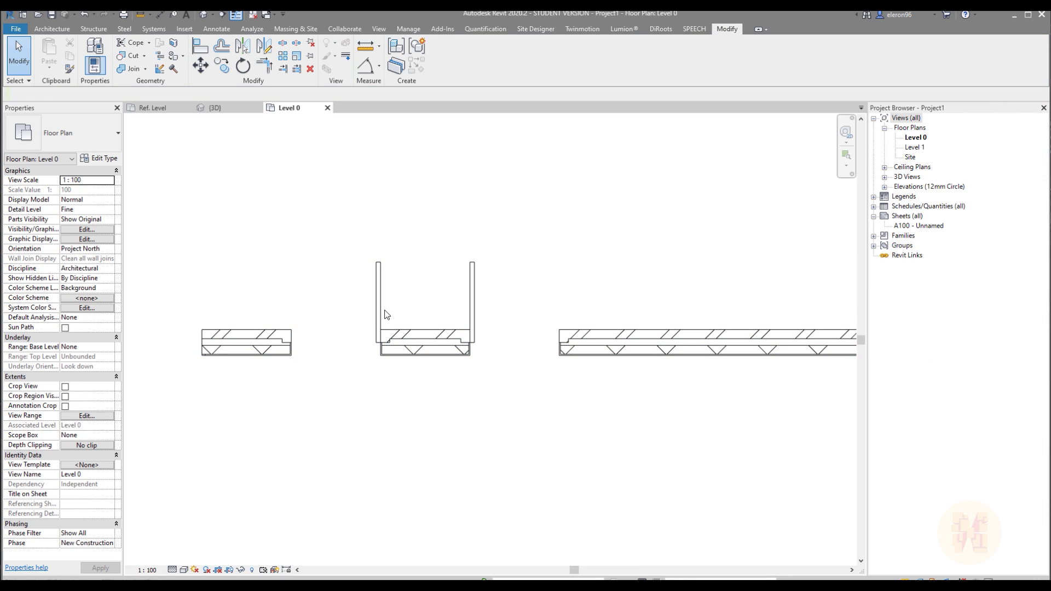
pyautogui.click(909, 207)
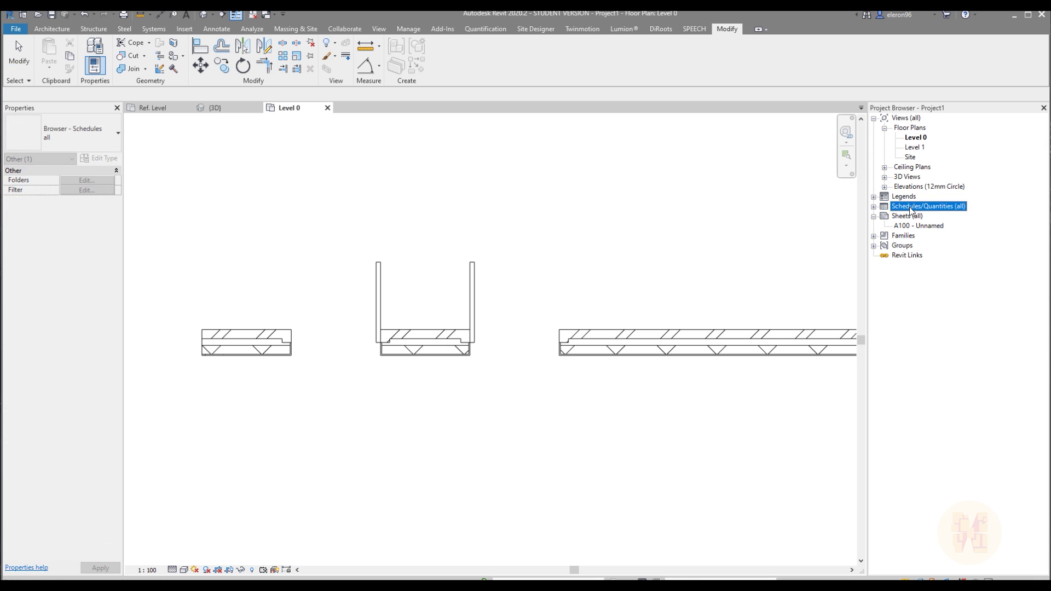
pyautogui.rightClick(909, 207)
pyautogui.click(939, 215)
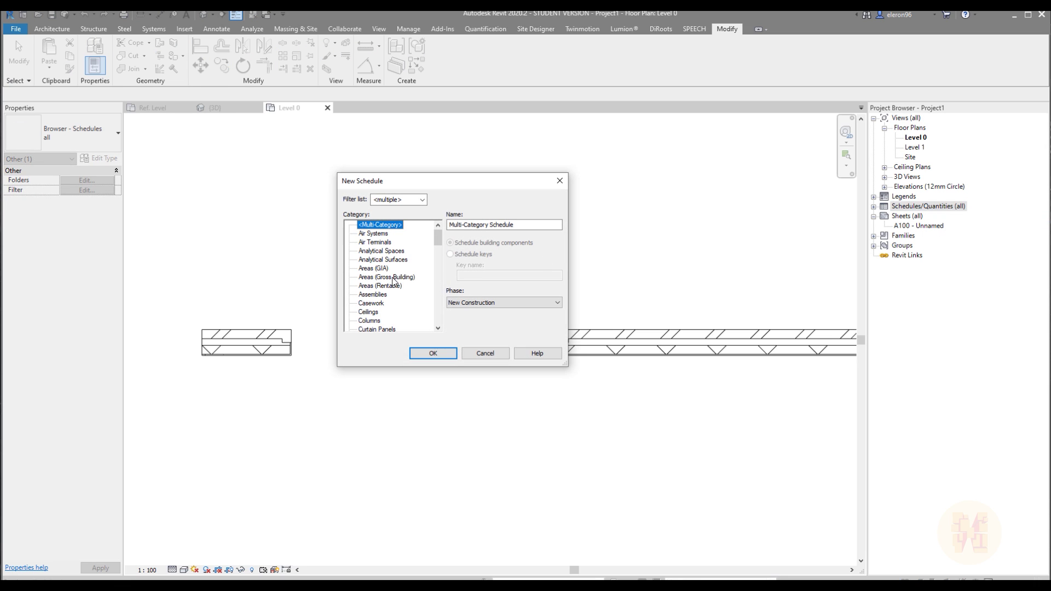
pyautogui.scroll(-2, 394, 282)
pyautogui.click(367, 311)
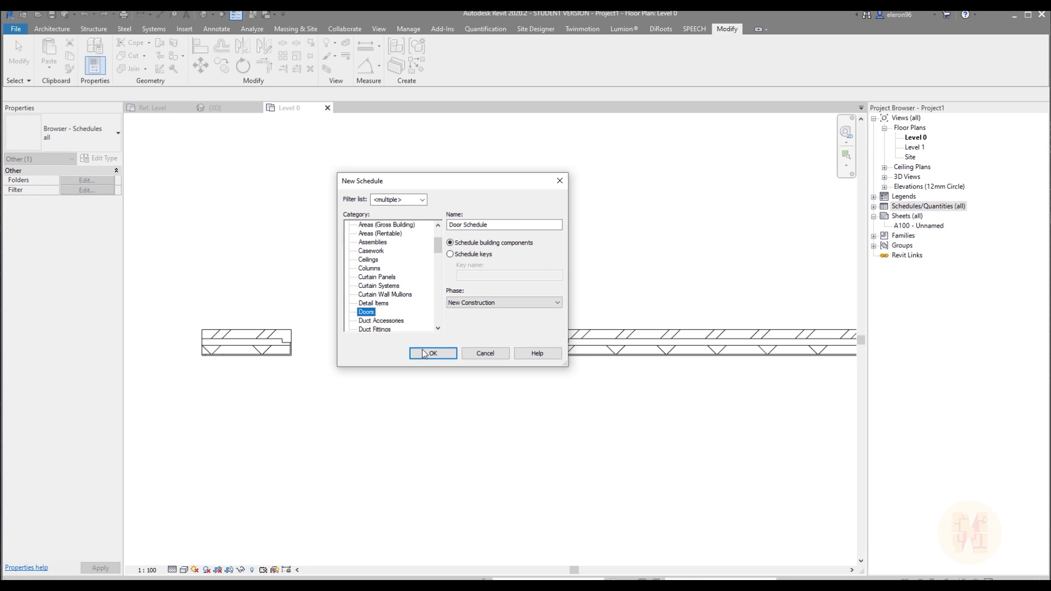
pyautogui.click(425, 354)
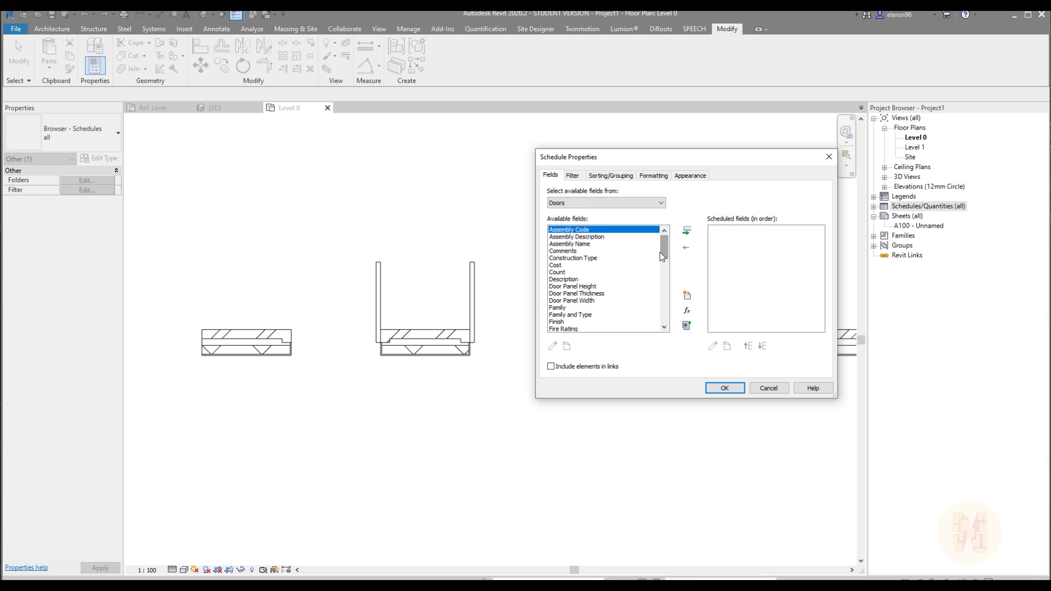
# Add the Family and Type and Type fields to the door schedule and accept its properties
pyautogui.scroll(-2, 581, 277)
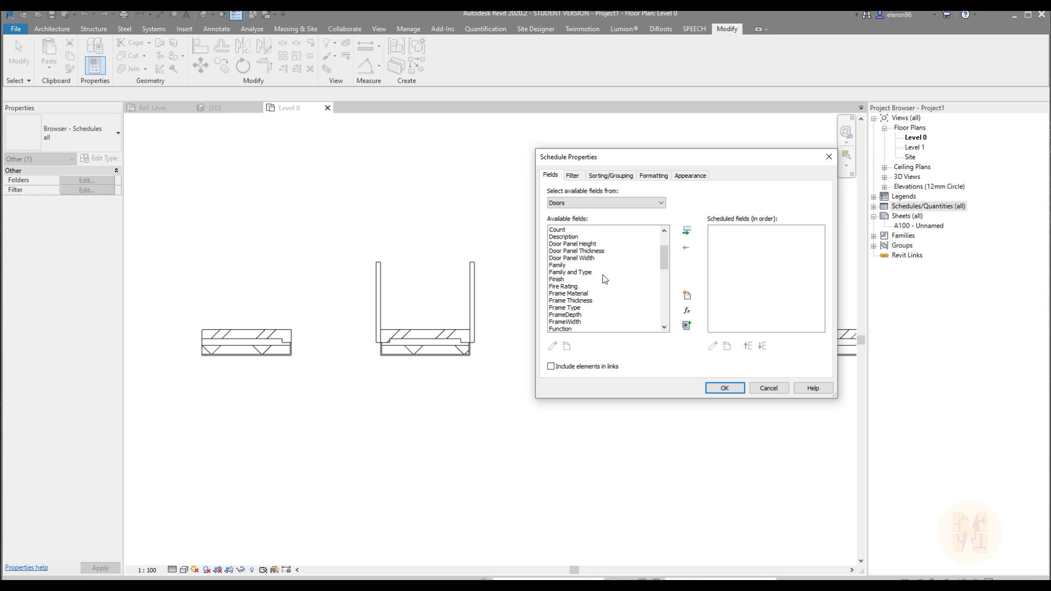
pyautogui.click(579, 272)
pyautogui.click(686, 230)
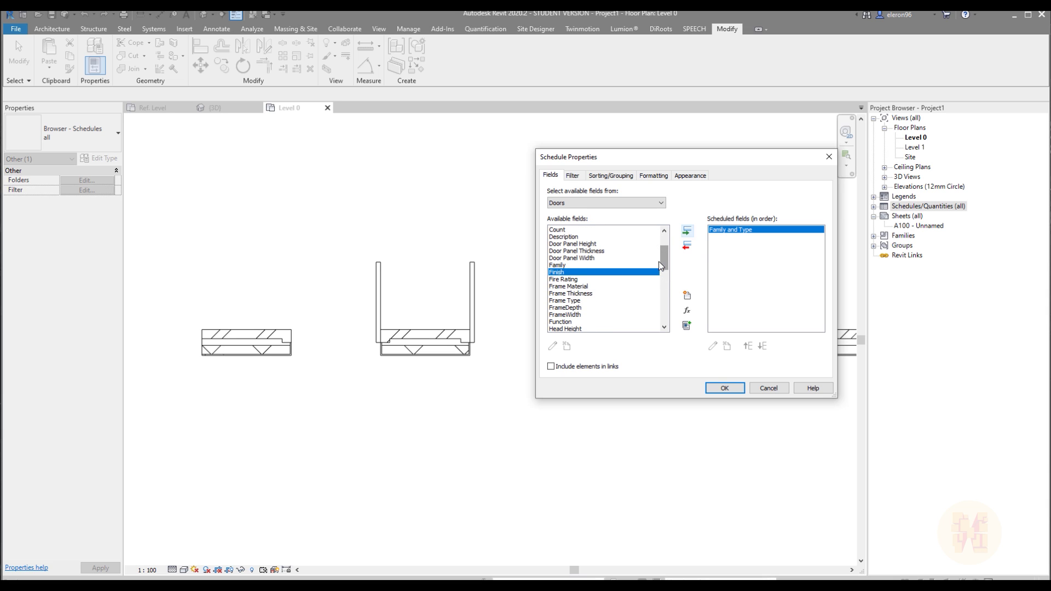
pyautogui.moveTo(669, 263); pyautogui.dragTo(673, 307)
pyautogui.click(558, 302)
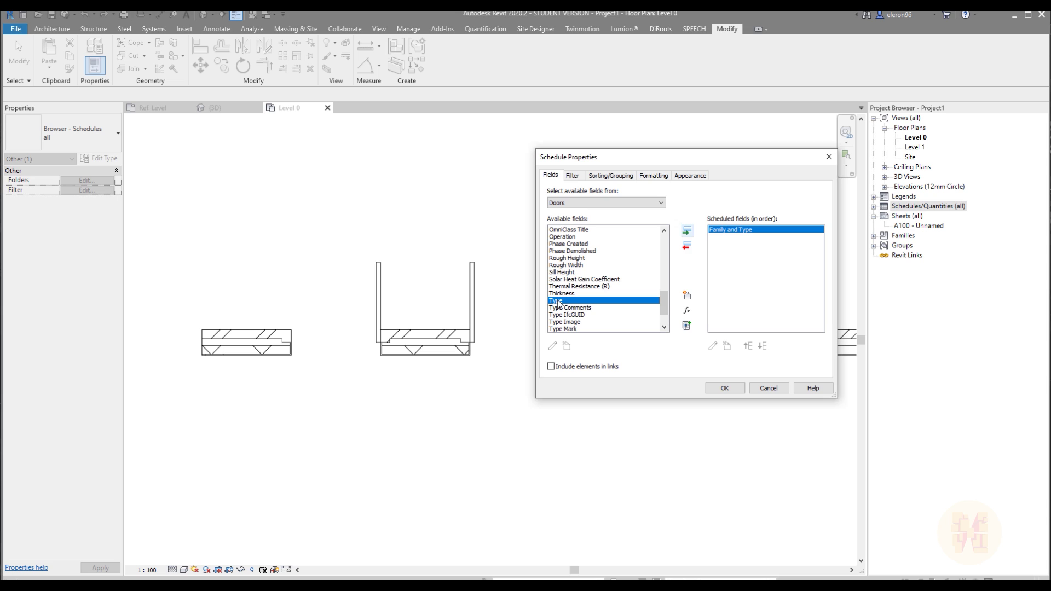
pyautogui.click(687, 230)
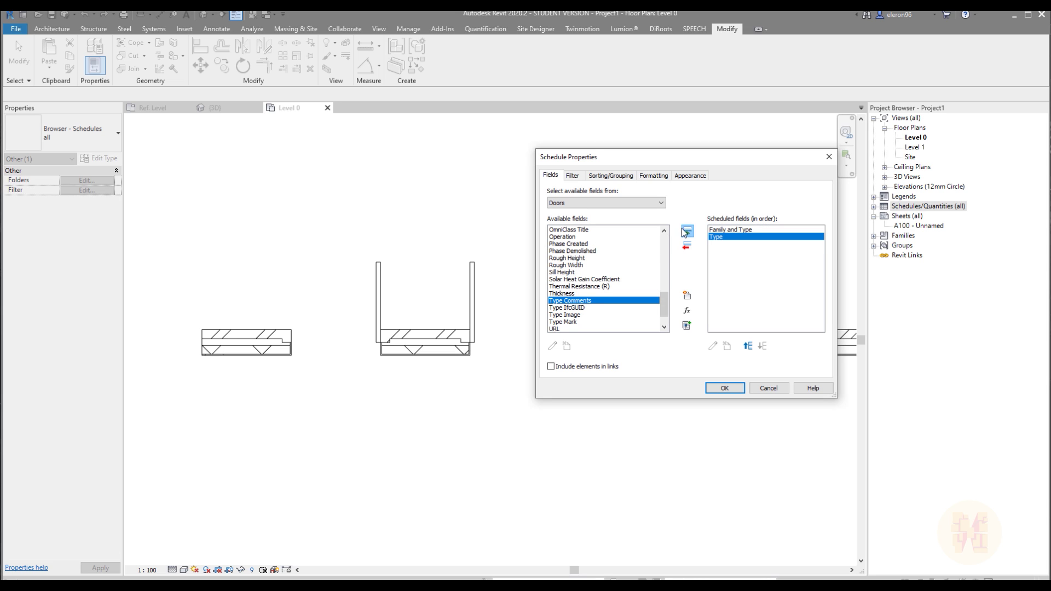
pyautogui.click(724, 389)
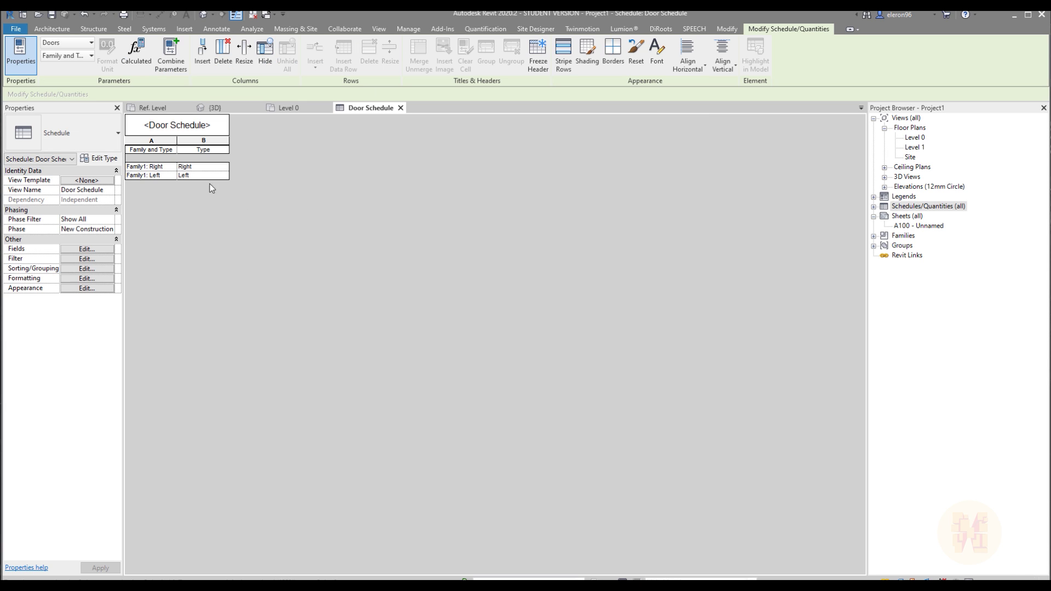
# Check the family and type entries of the two doors in the door schedule
pyautogui.click(157, 170)
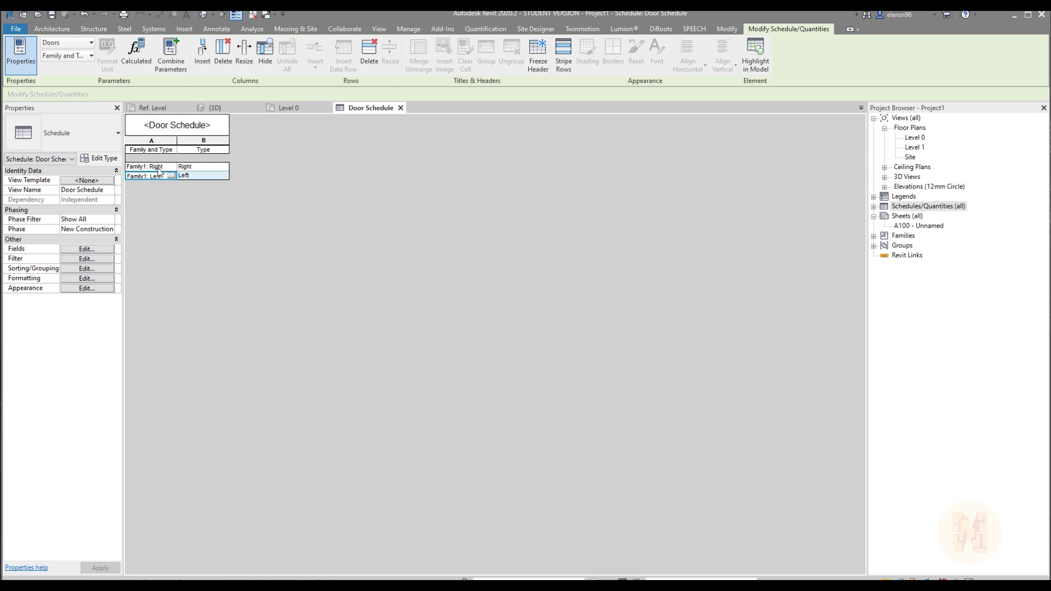
pyautogui.click(204, 167)
pyautogui.click(201, 175)
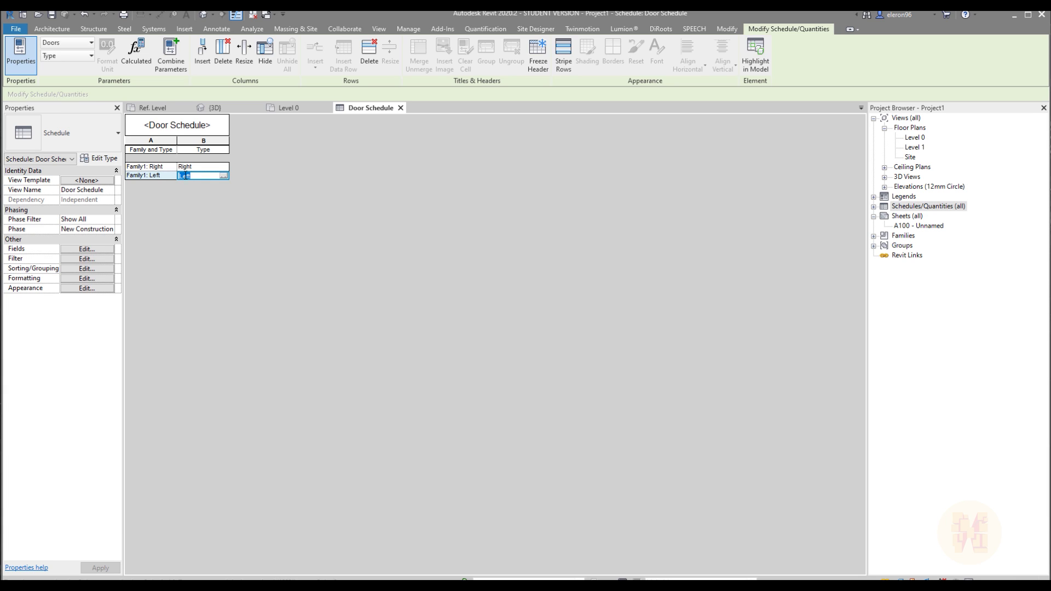
pyautogui.click(198, 169)
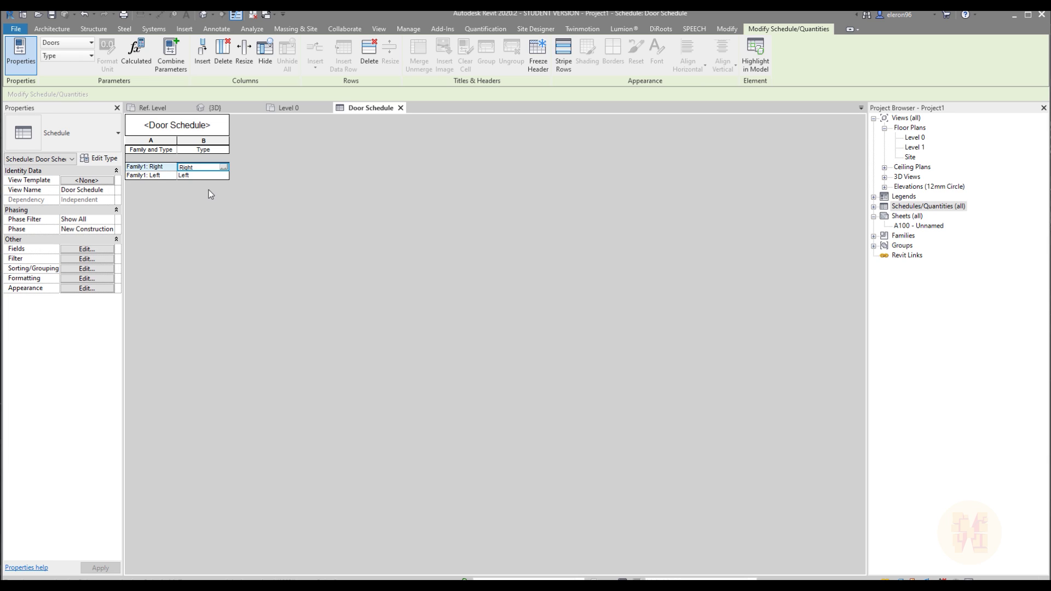
# Replace the door schedule's Family and Type field with the Family field, ordered before Type
pyautogui.click(87, 249)
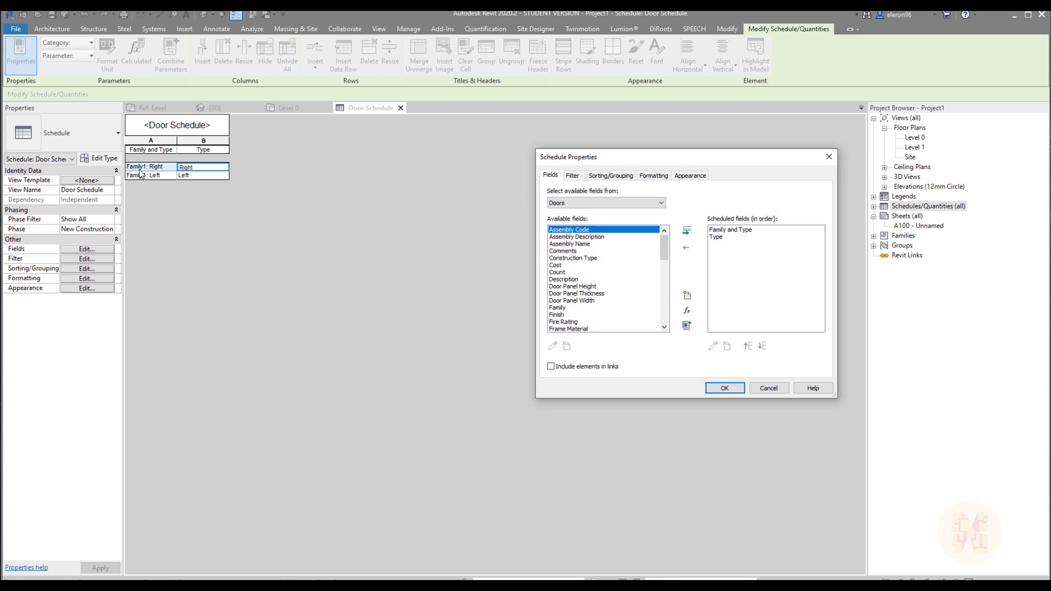
pyautogui.click(732, 230)
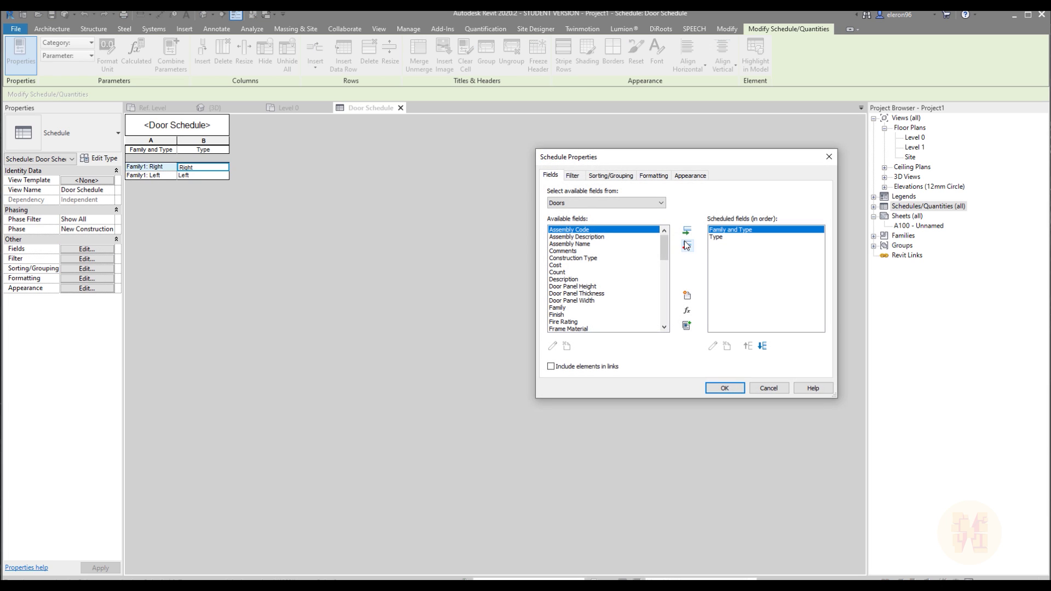
pyautogui.click(686, 247)
pyautogui.click(561, 308)
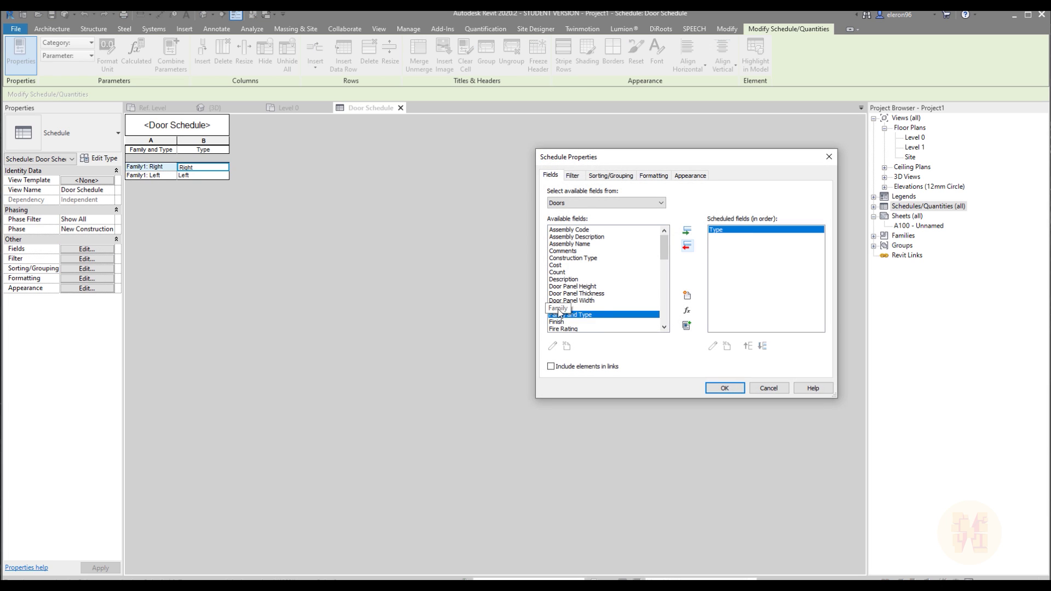
pyautogui.click(687, 231)
pyautogui.click(748, 347)
pyautogui.click(725, 388)
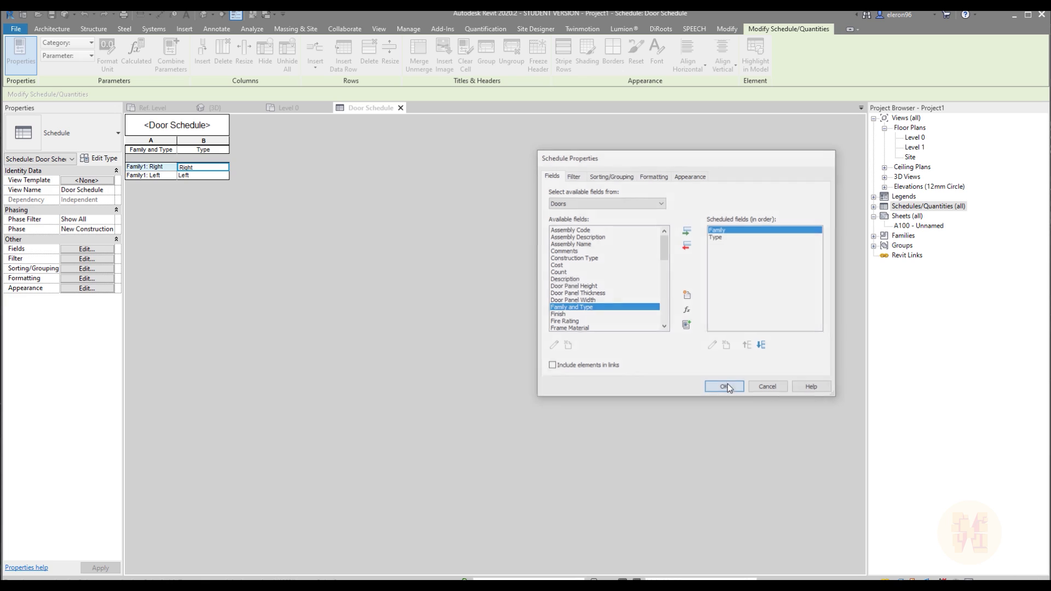
pyautogui.click(145, 168)
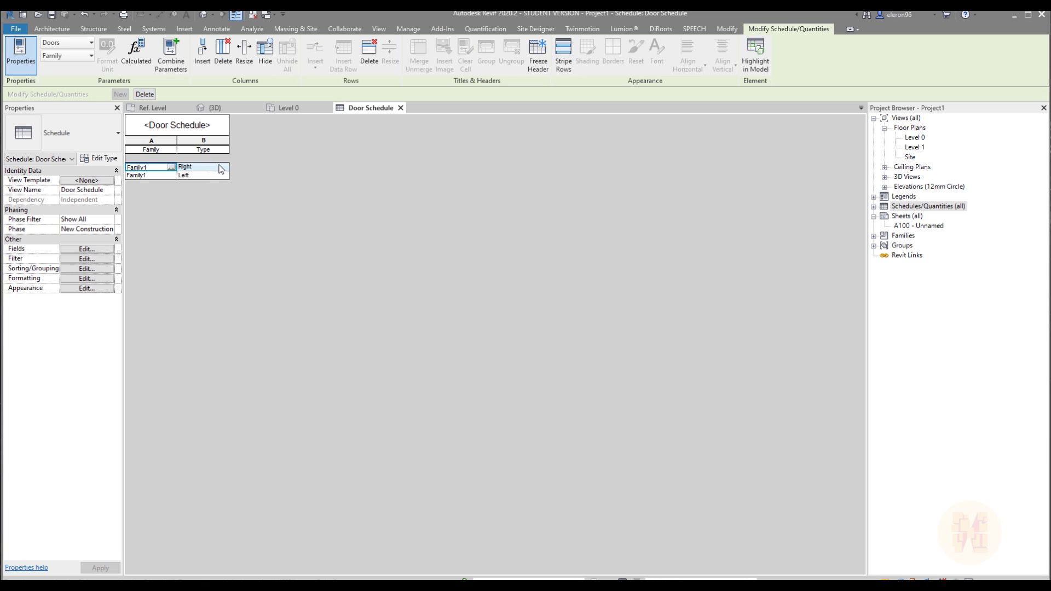
pyautogui.press('Tab')
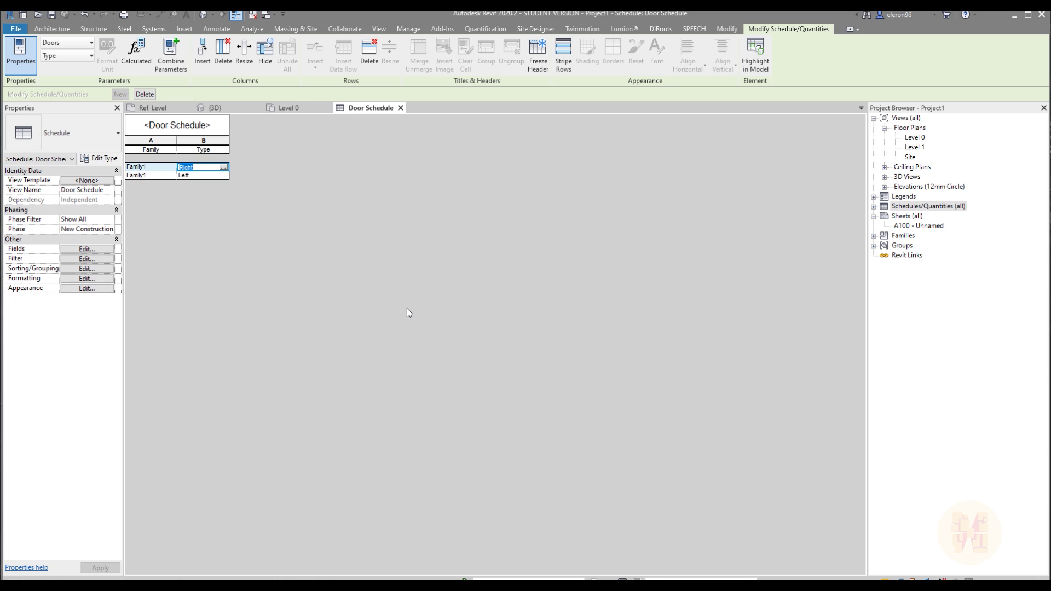
# Return to the Level 0 floor plan and check the type of the second door
pyautogui.click(214, 108)
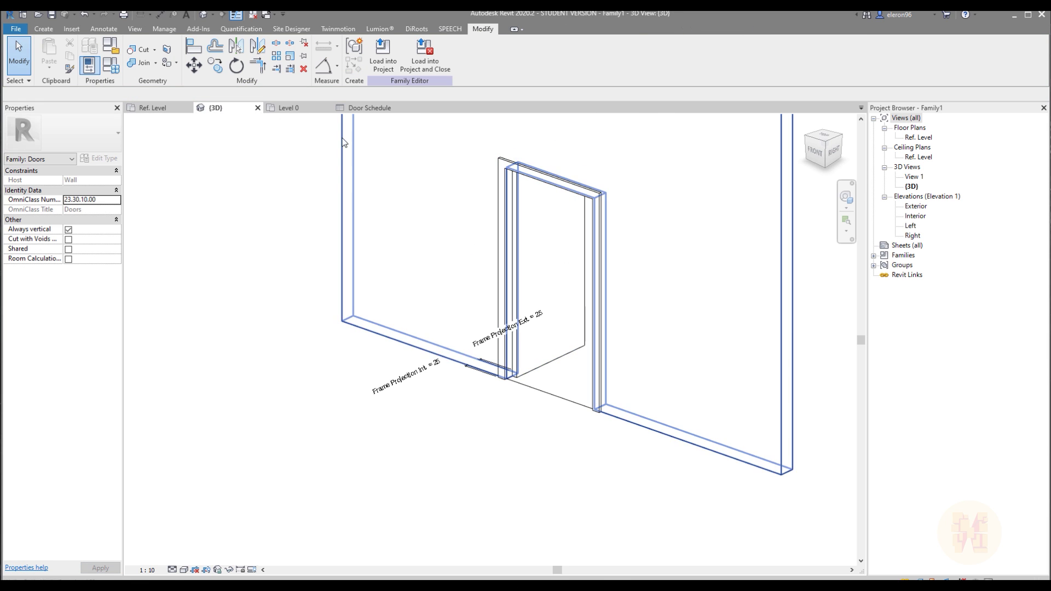
pyautogui.click(289, 109)
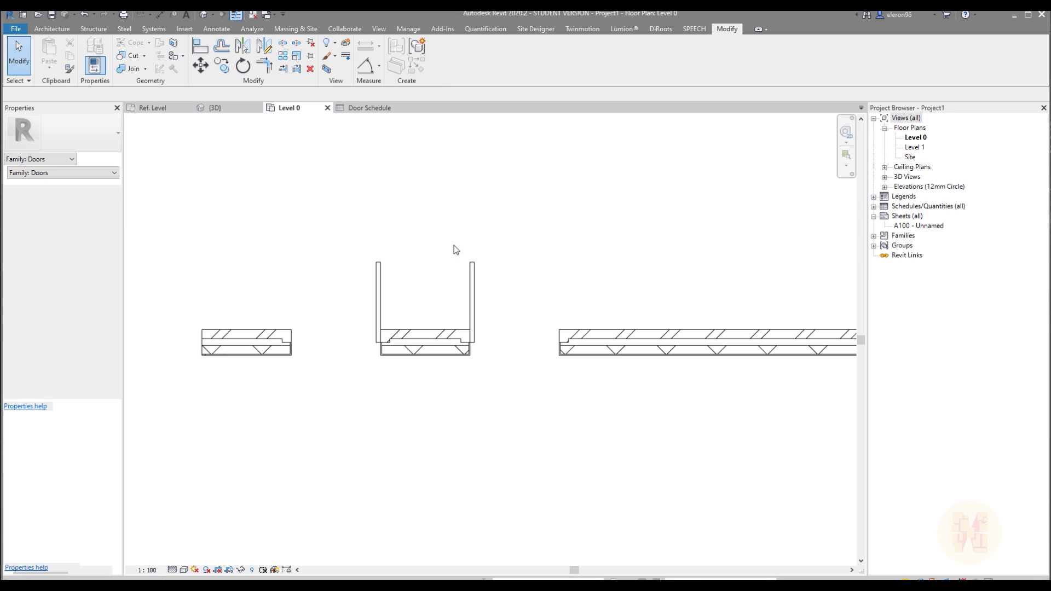
pyautogui.click(471, 308)
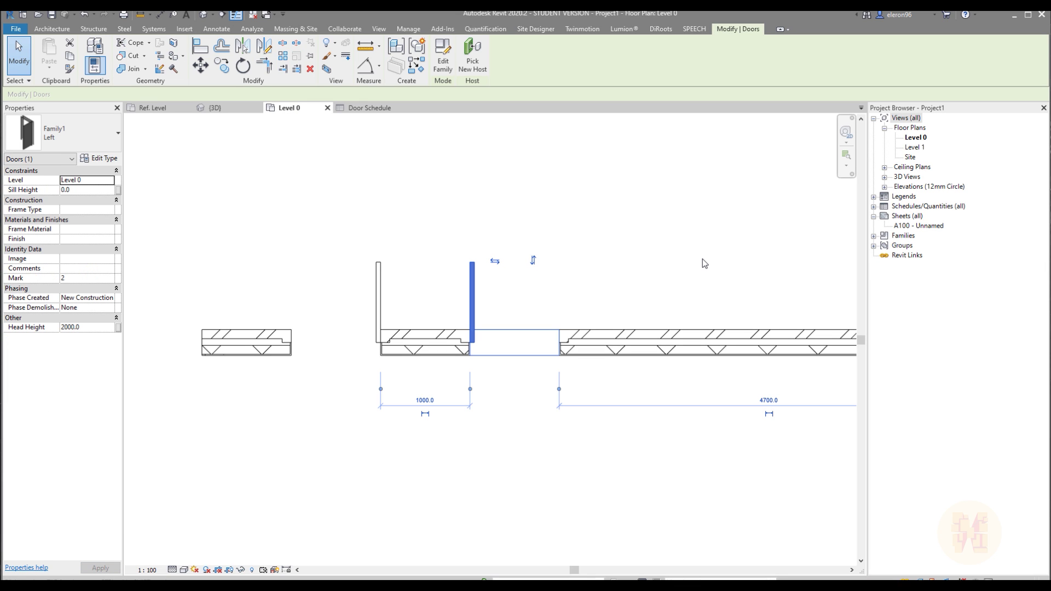
pyautogui.press('Escape')
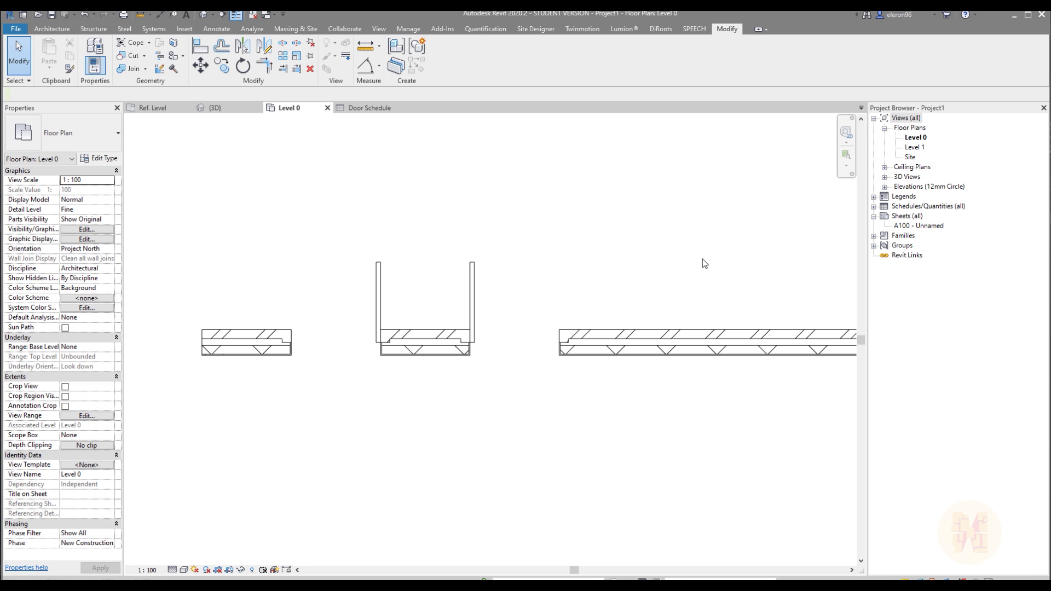